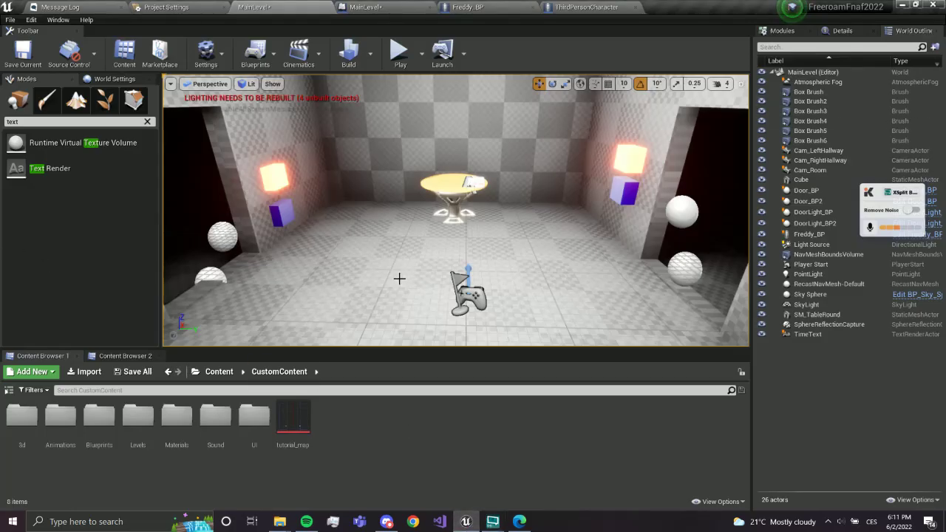
Switch to the Freddy_BP tab to view its chase and movement Event Graph
click(486, 10)
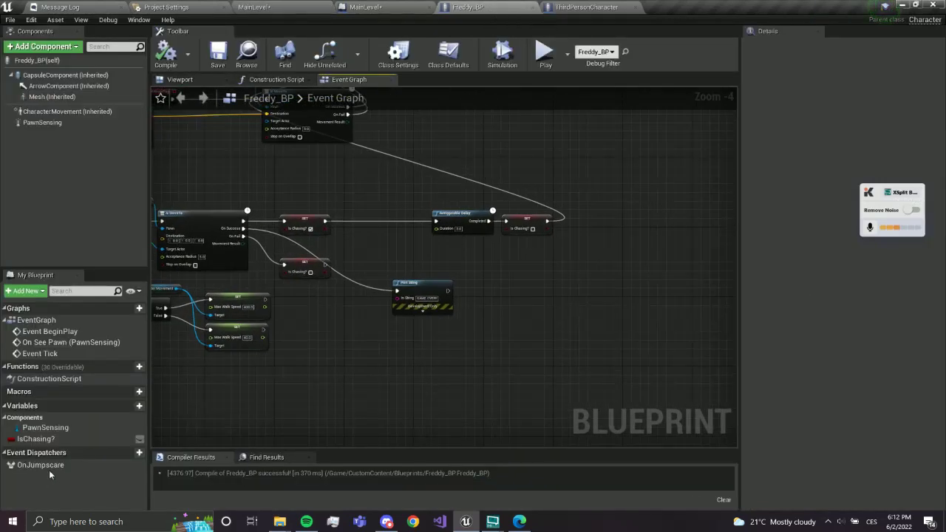
Delete and re-create the OnJumpscare event dispatcher, then save Freddy_BP
click(49, 470)
key(Delete)
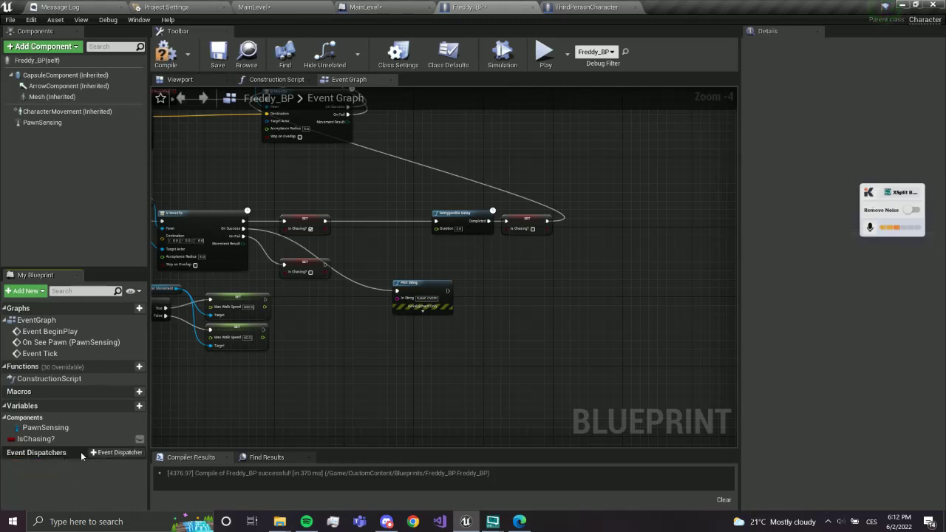
click(93, 452)
text(OnJumpscare)
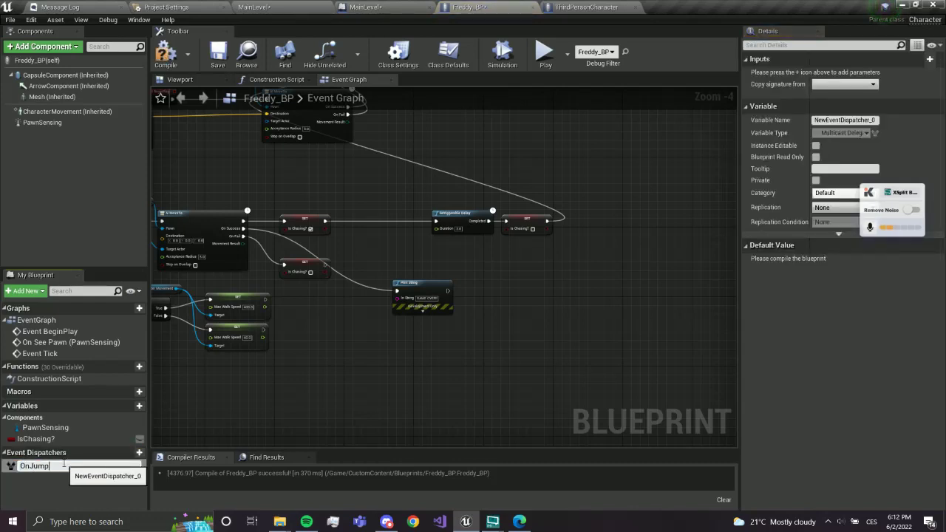
click(218, 54)
Replace the GAME OVER Print String with a Call On Jumpscare node wired from On Success
scroll(417, 317, up, 3)
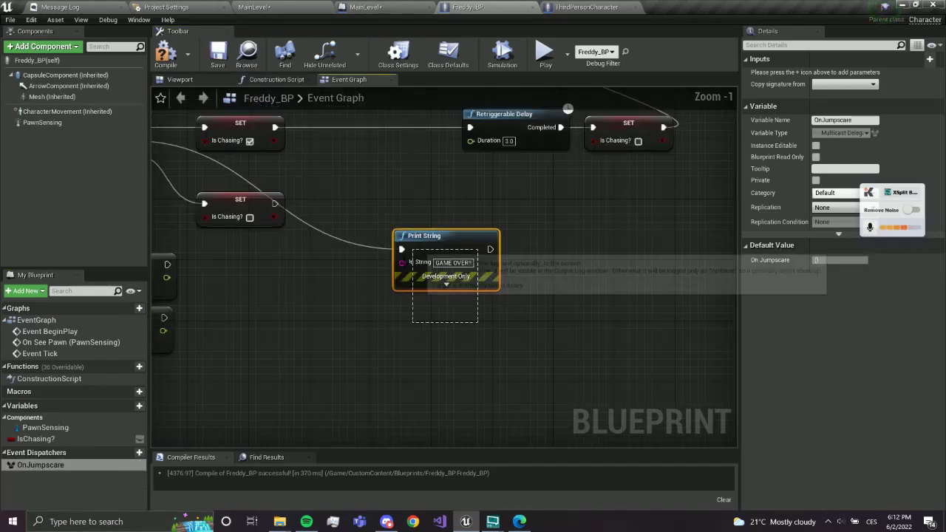
click(405, 275)
right_drag(405, 274, 418, 320)
key(Delete)
right_drag(473, 290, 591, 307)
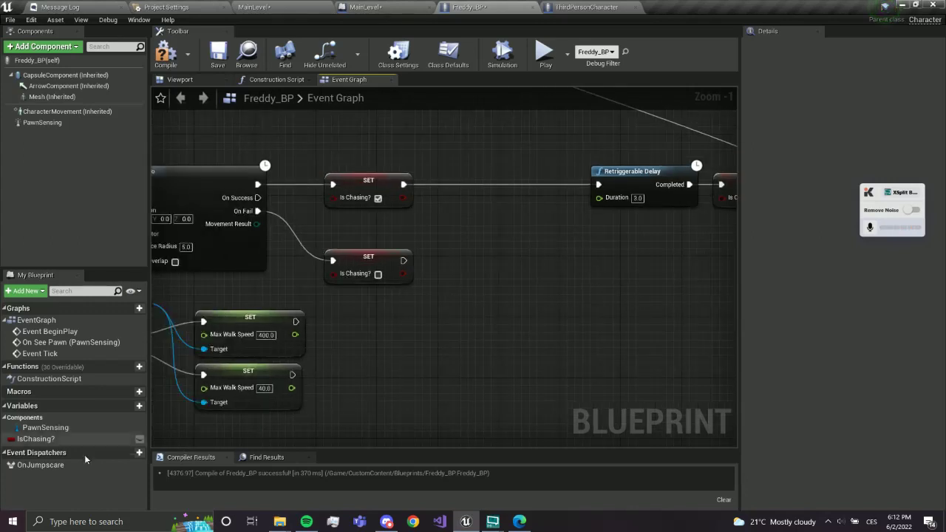
drag(39, 464, 474, 259)
click(488, 272)
drag(249, 198, 484, 289)
drag(472, 235, 578, 325)
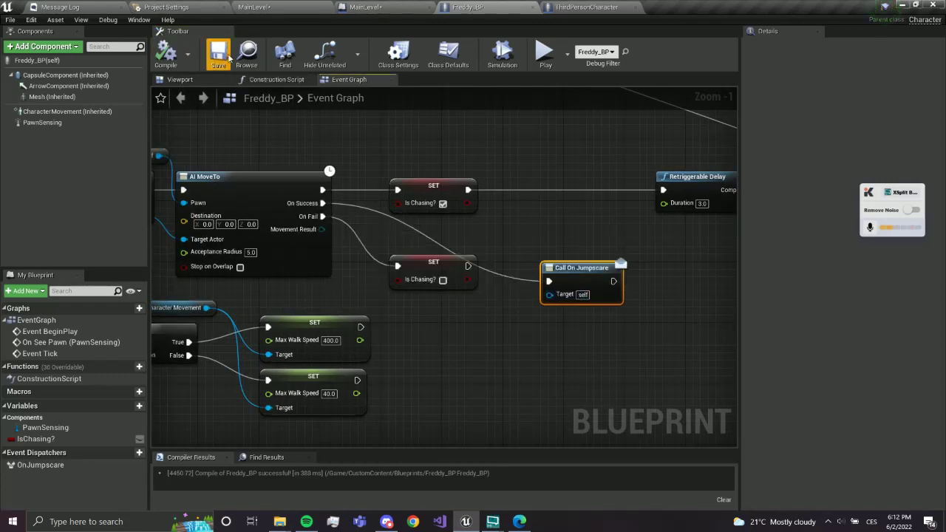
Insert a Do Once node before Call On Jumpscare, align the nodes, and compile
right_drag(657, 300, 536, 258)
drag(461, 234, 574, 264)
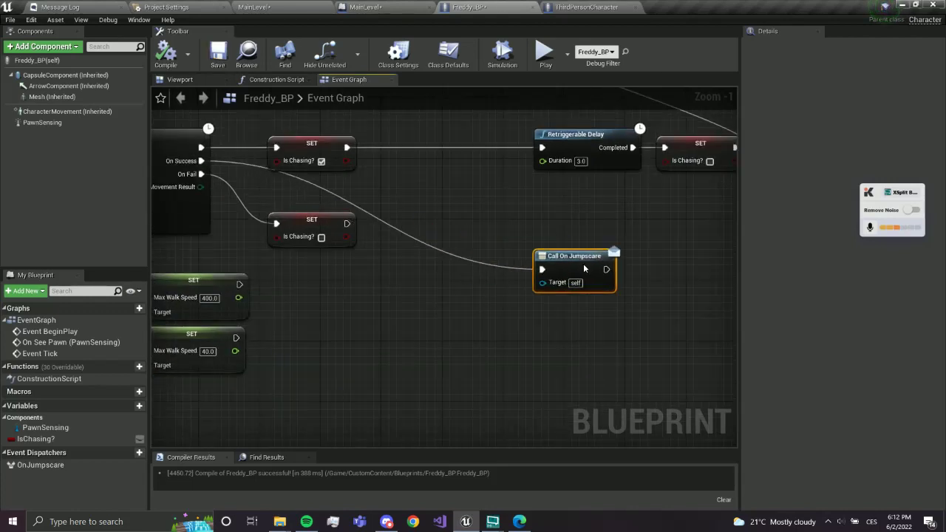
drag(510, 268, 449, 252)
text(doo)
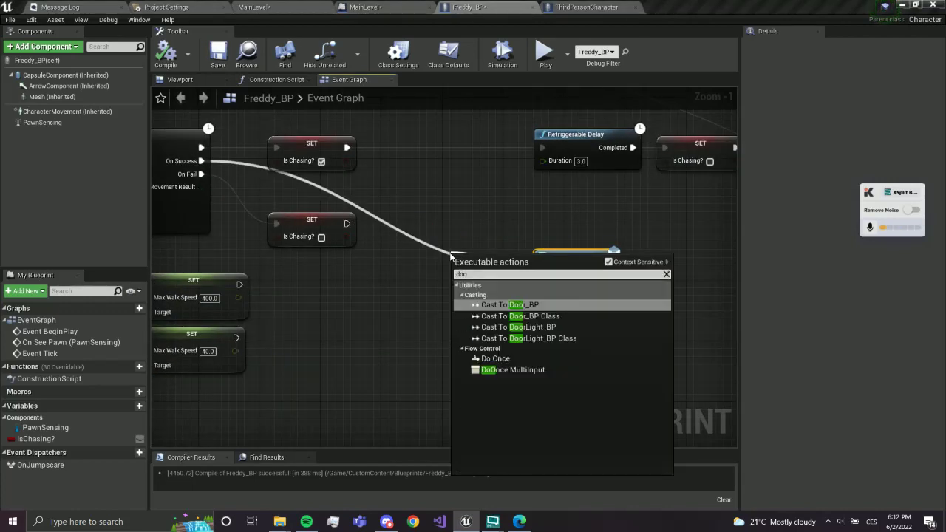
click(495, 358)
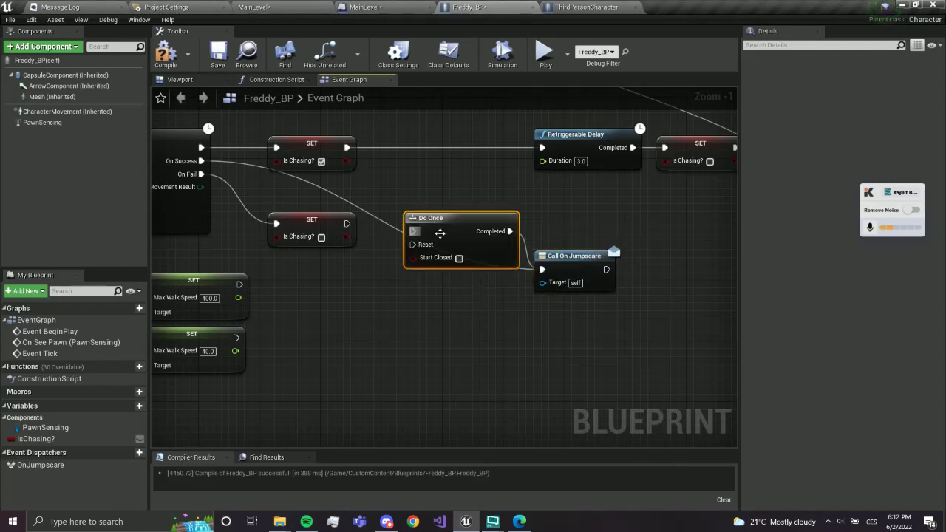
drag(413, 233, 413, 231)
click(578, 267)
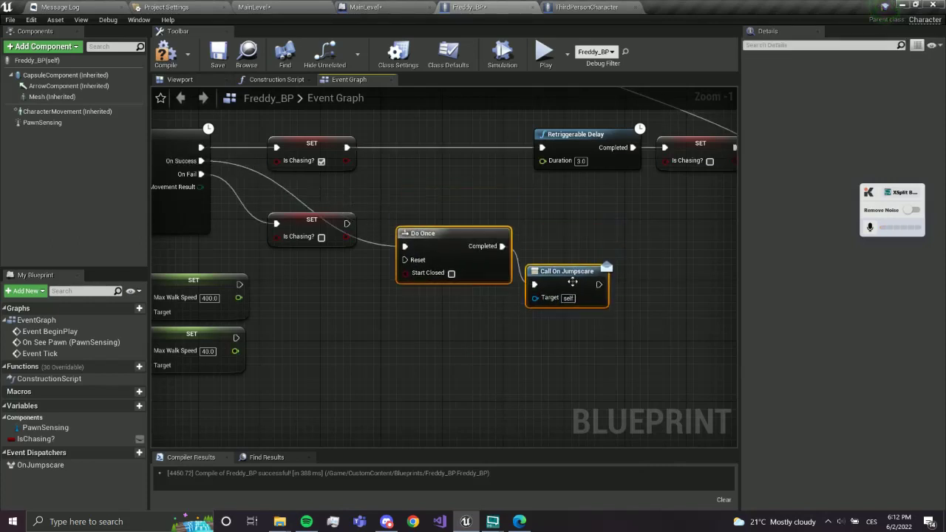
drag(577, 267, 558, 247)
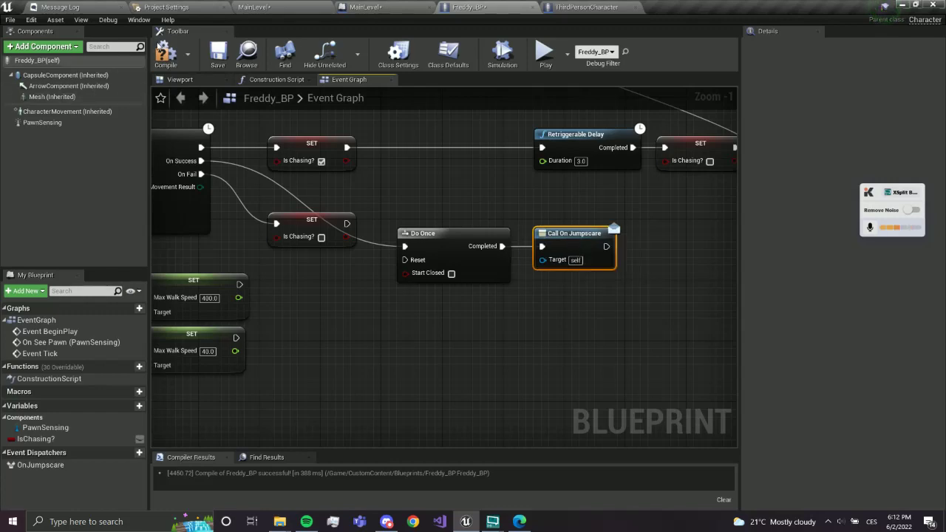
click(217, 54)
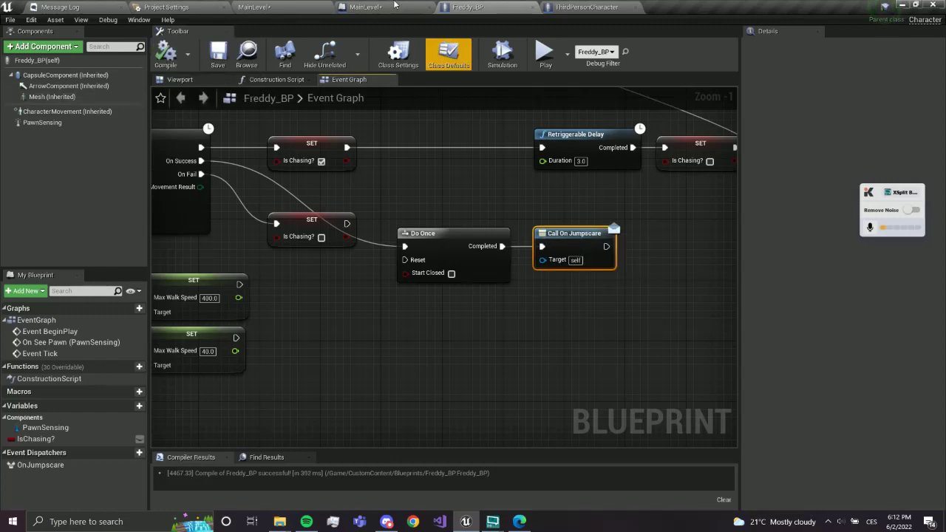
In the MainLevel Level Blueprint, shift Bind Event to Exit Cams left to make room
click(372, 5)
scroll(429, 250, down, 5)
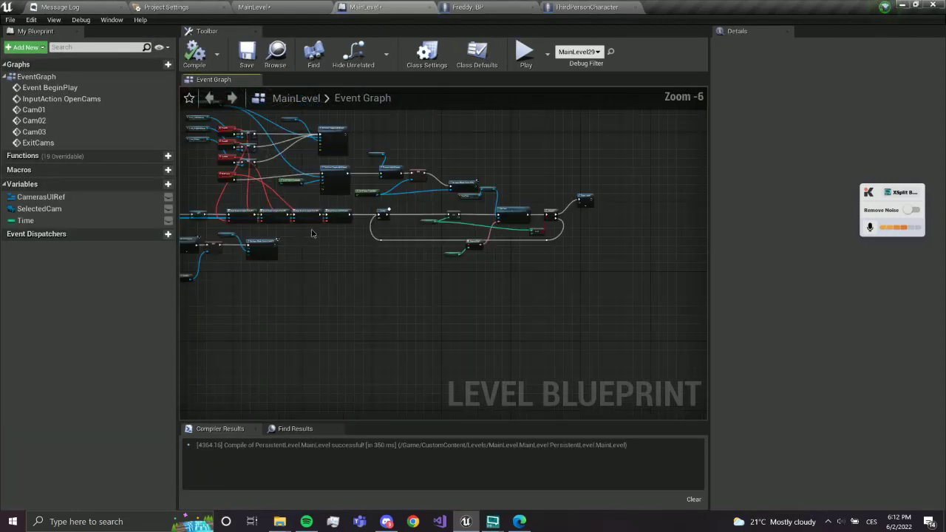
scroll(430, 250, up, 3)
scroll(436, 258, down, 5)
scroll(439, 232, up, 4)
scroll(528, 225, down, 3)
scroll(550, 230, up, 4)
scroll(517, 233, up, 1)
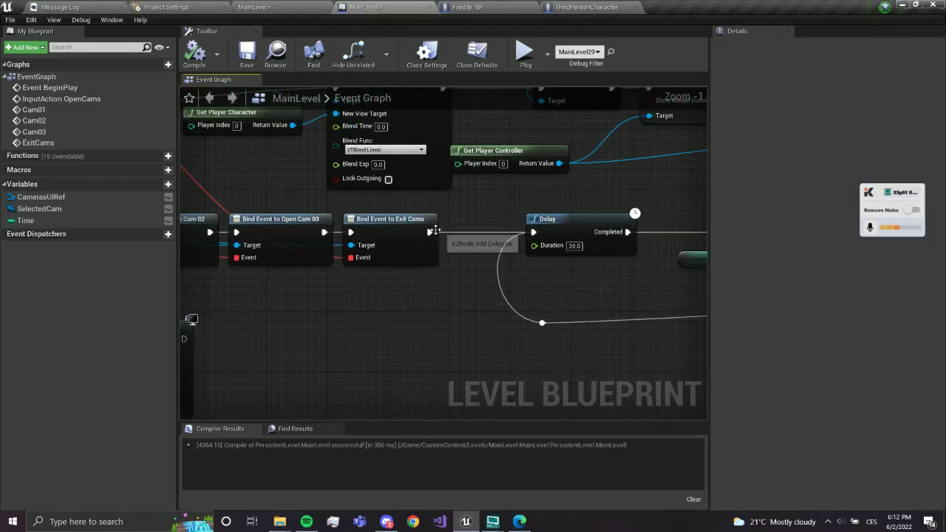
click(441, 235)
drag(441, 235, 415, 235)
Add a Sequence node after Bind Event to Exit Cams, then return to the level view
scroll(422, 243, up, 1)
scroll(436, 248, down, 4)
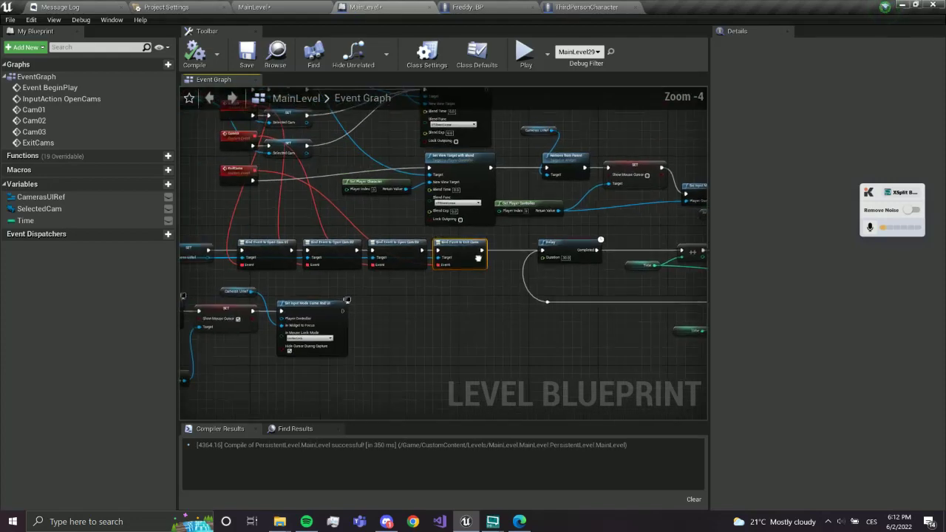
scroll(464, 263, up, 3)
drag(458, 257, 458, 257)
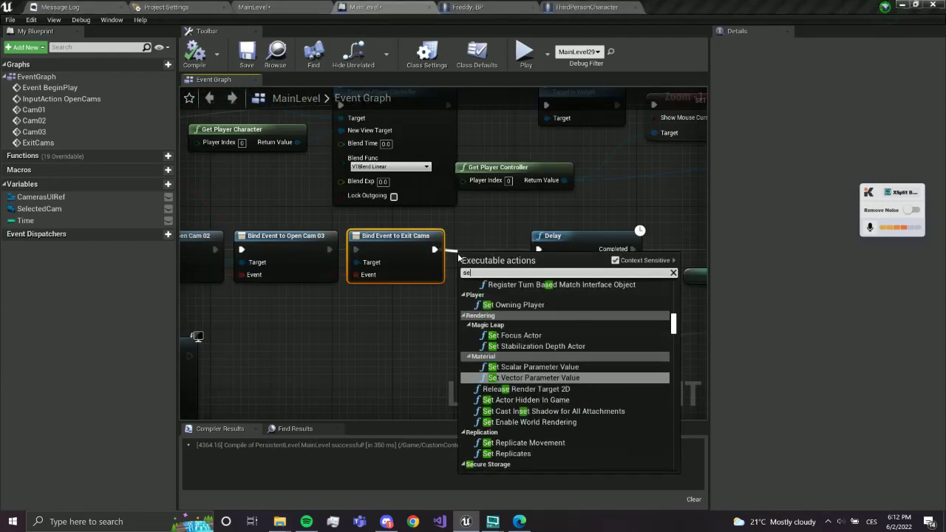
text(sequence)
key(Return)
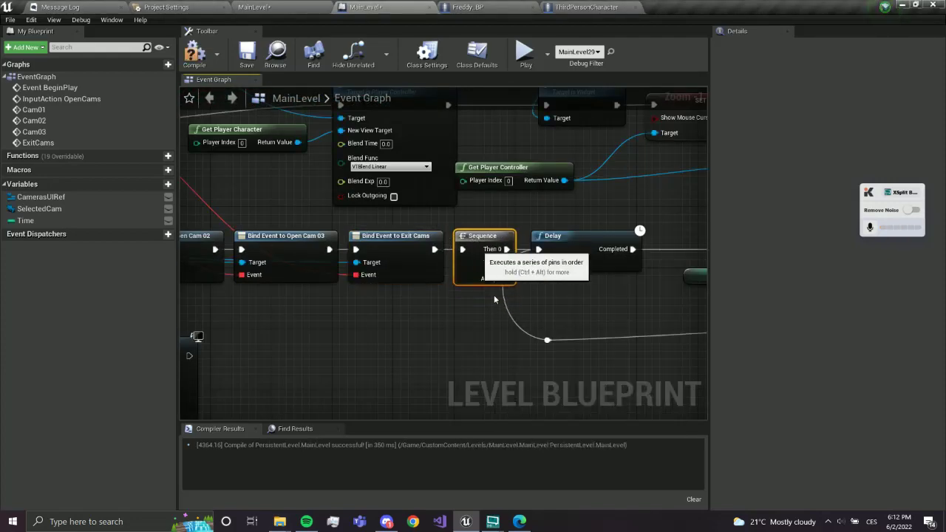
right_drag(492, 308, 468, 229)
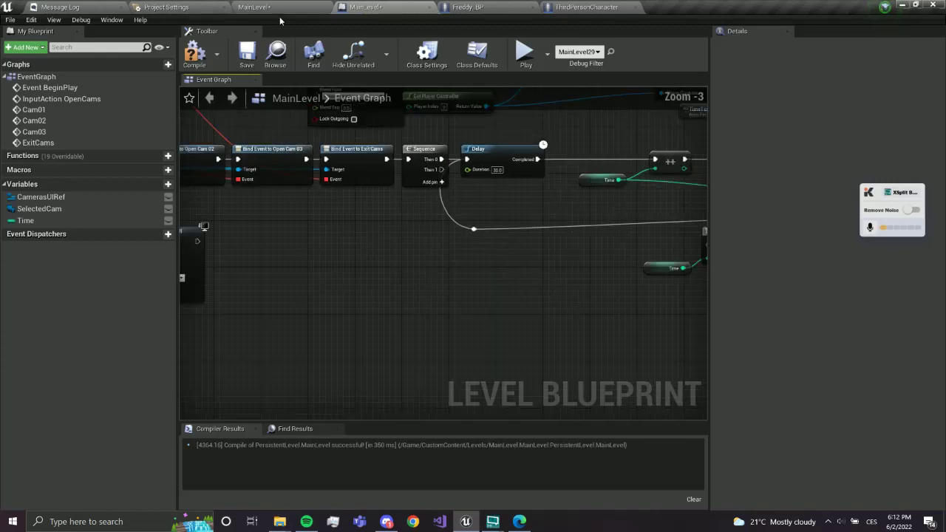
click(253, 7)
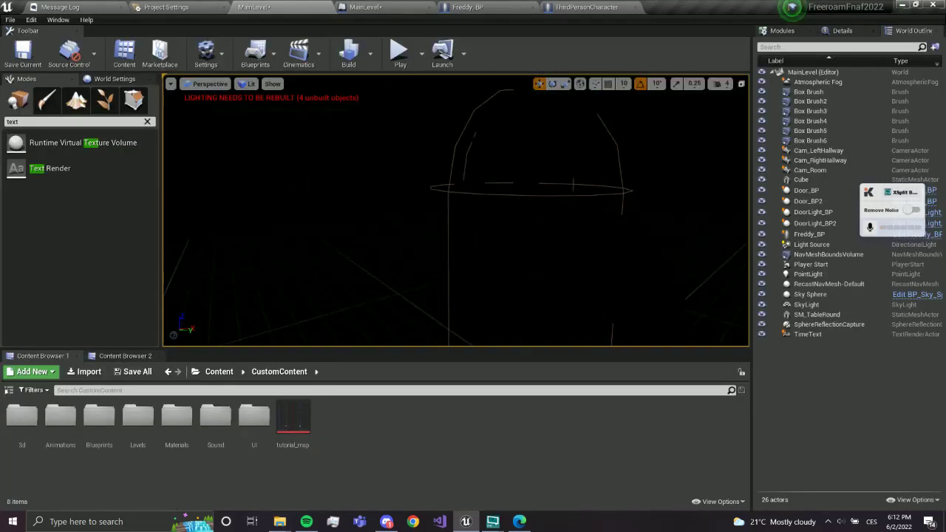
Select Freddy_BP in the level and check its Blueprint before returning to the Level Blueprint
click(809, 233)
click(469, 5)
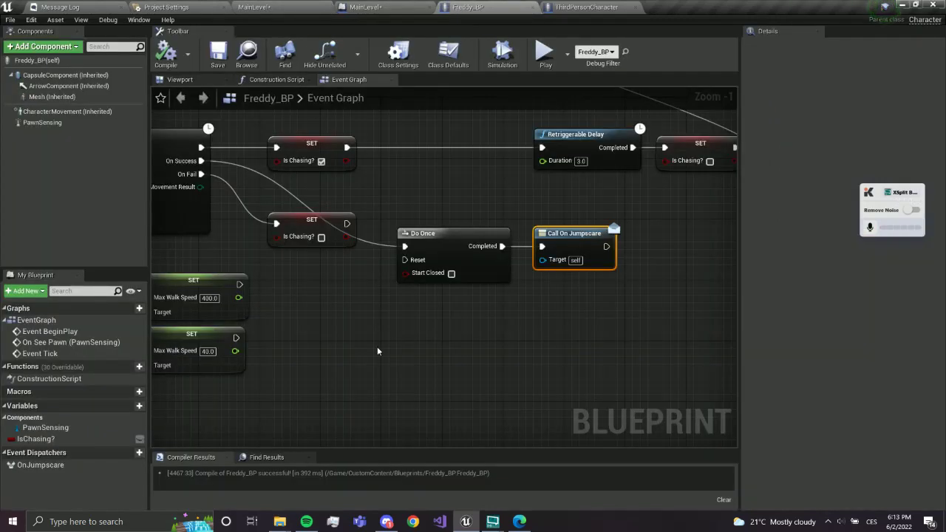
right_click(361, 183)
click(367, 8)
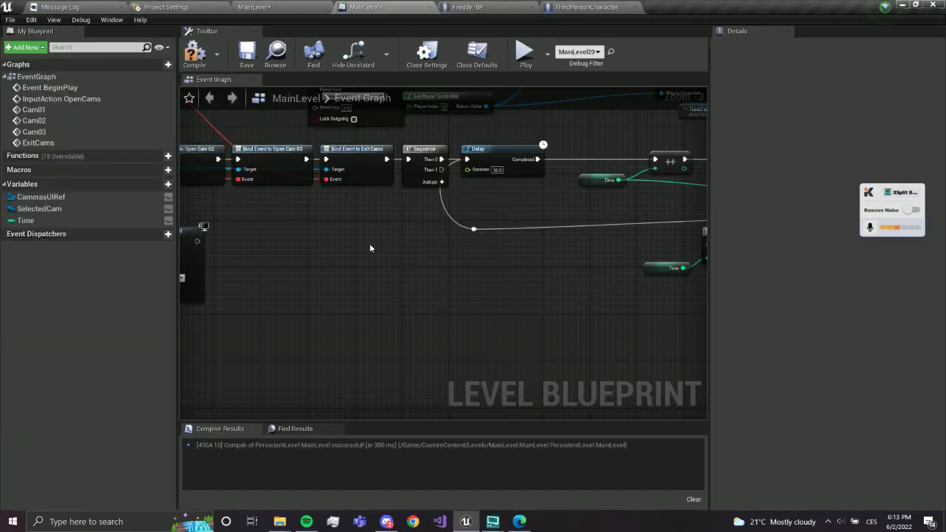
Add a Freddy_BP reference and Bind Event to On Jumpscare, fed from Sequence's second output
right_click(373, 245)
click(439, 294)
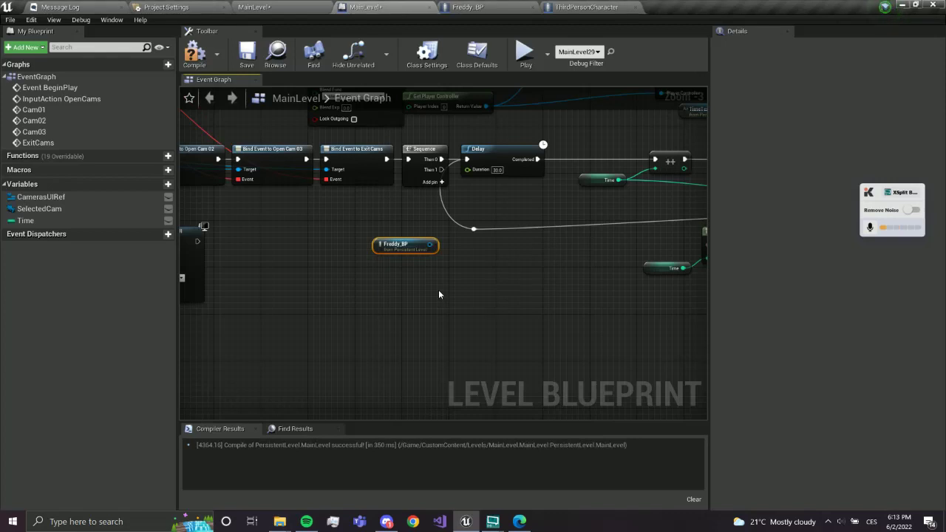
scroll(554, 221, up, 3)
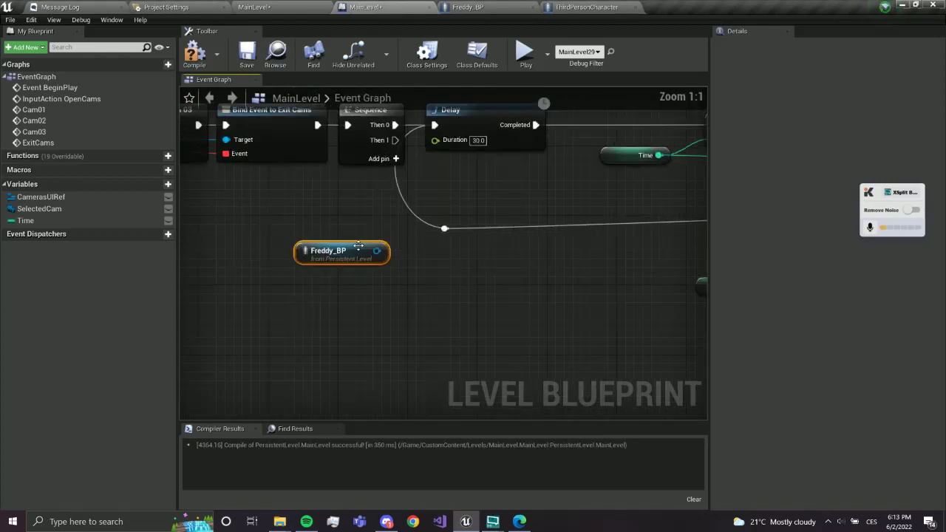
drag(401, 305, 403, 301)
text(bin)
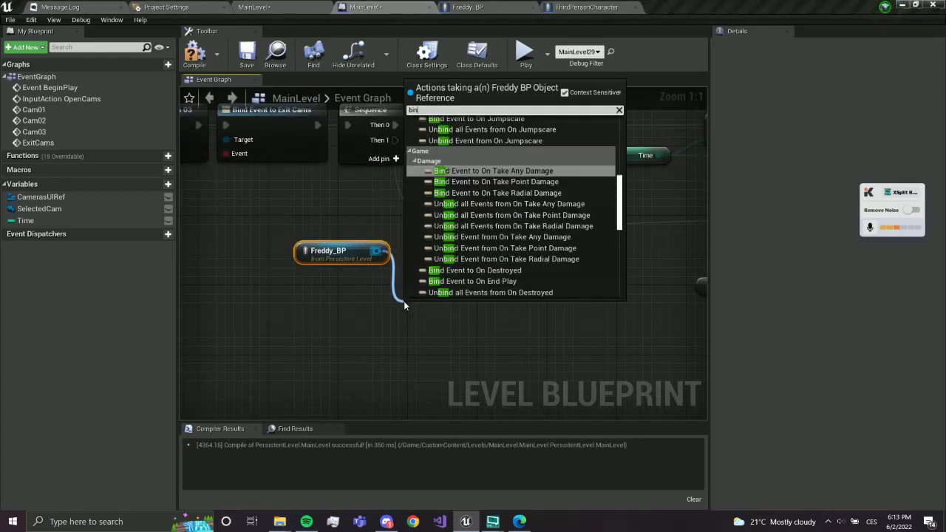
text(d event to jumpscare)
key(Return)
drag(396, 139, 408, 325)
drag(458, 310, 504, 270)
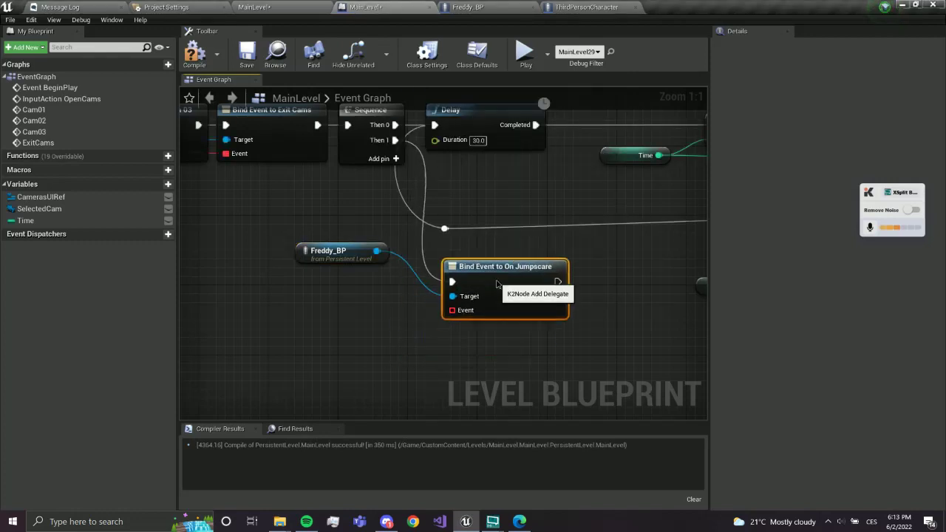
right_drag(443, 332, 497, 246)
Attach a Jumpscare custom event to the bind node's Event pin and compile
drag(488, 226, 477, 279)
drag(429, 408, 431, 347)
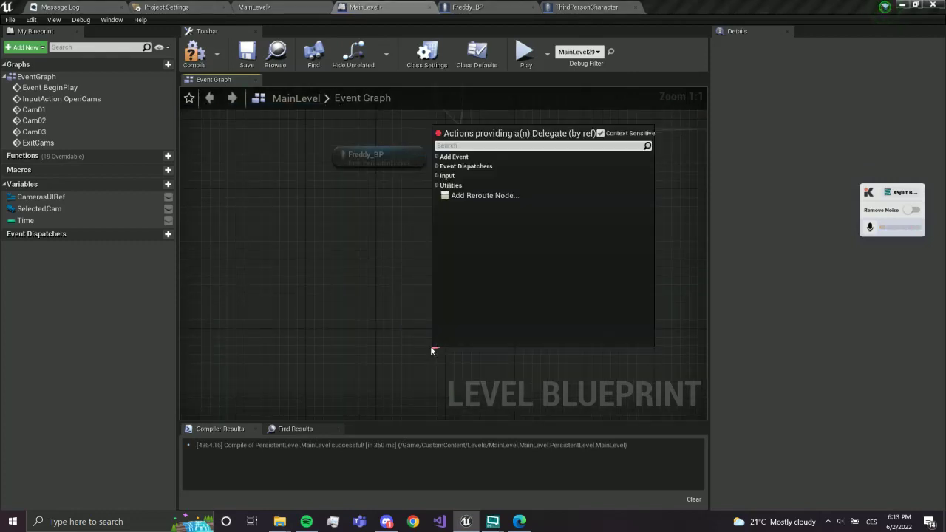
text(cust)
key(Return)
text(Jumpscare)
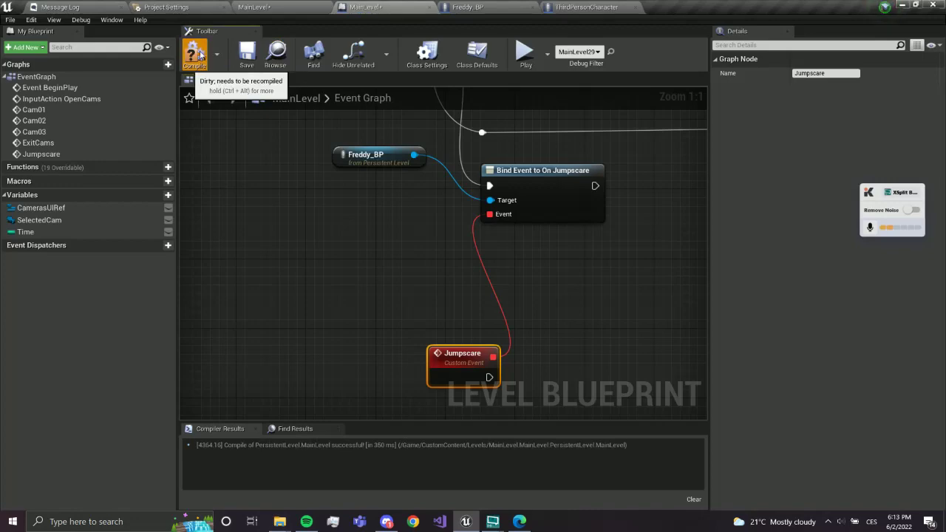
click(243, 52)
scroll(391, 299, down, 2)
scroll(391, 299, down, 3)
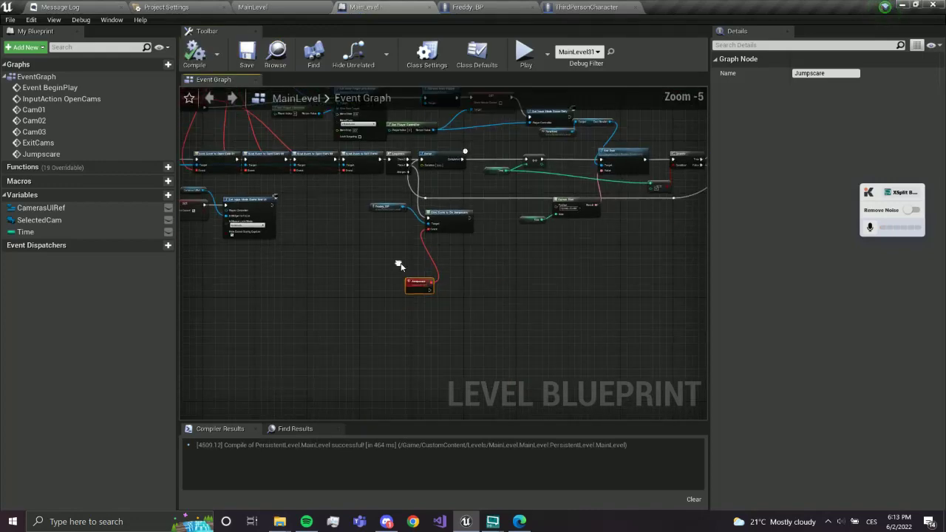
scroll(449, 274, up, 3)
right_drag(422, 323, 289, 236)
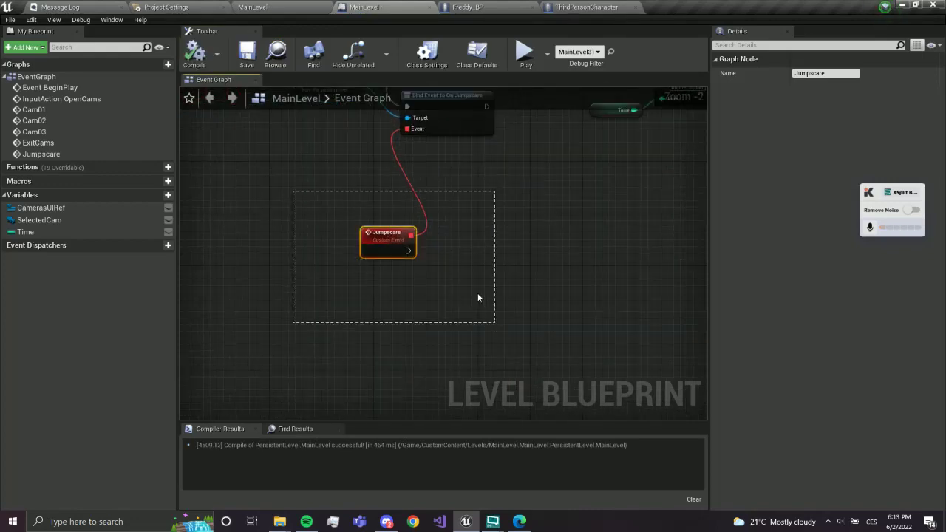
Back the MainLevel camera up to see the room, then bring Mixamo forward in Edge
click(288, 7)
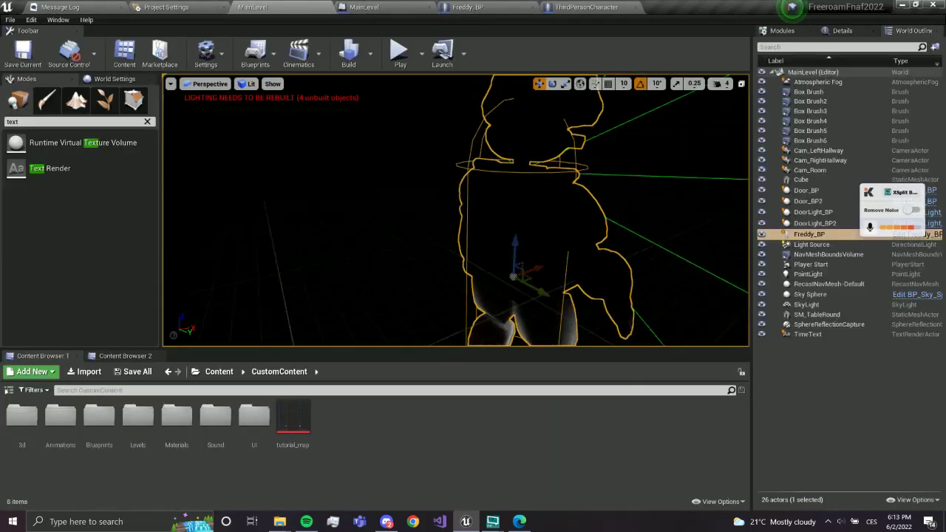
right_drag(456, 210, 443, 222)
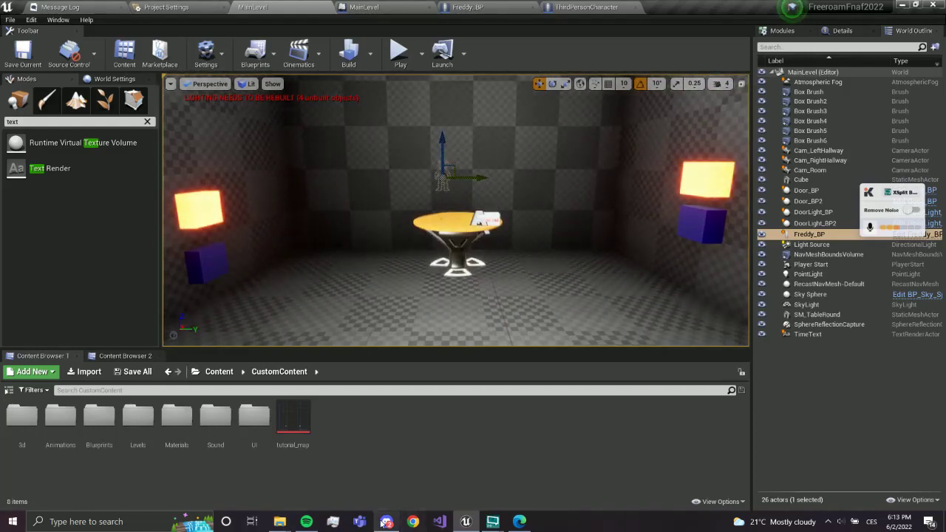
click(529, 524)
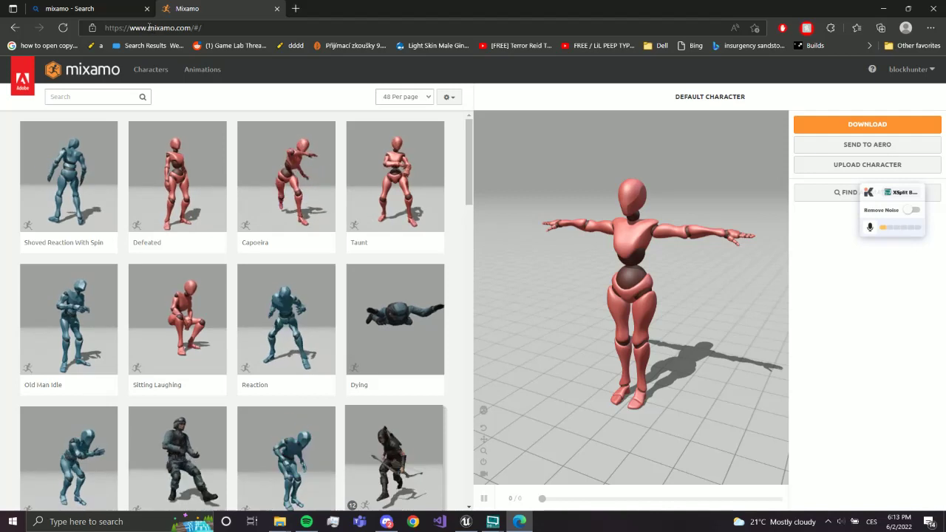
Upload Freddy_Idle from GameFiles\Tutorial_Freeroam\Animations into Mixamo's Upload Character drop zone
drag(147, 27, 201, 27)
click(332, 109)
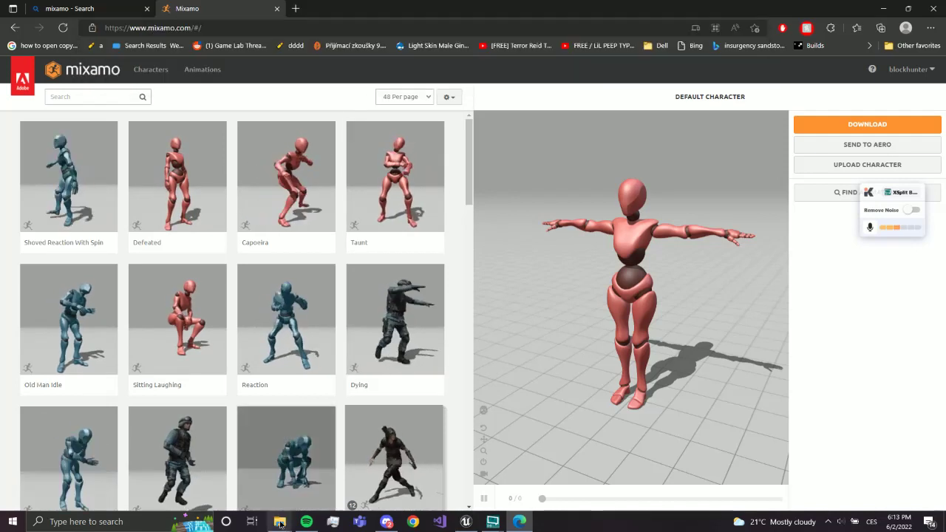
click(866, 164)
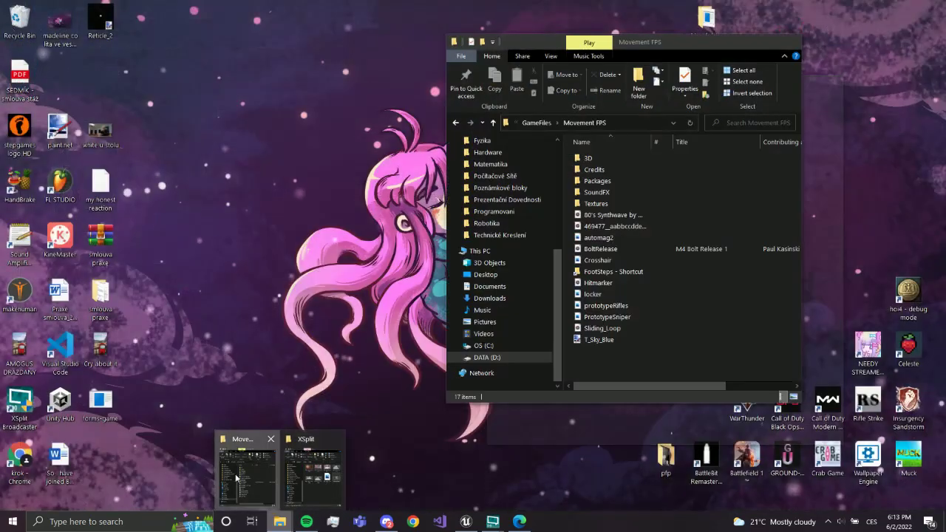
mouse_move(280, 521)
click(248, 458)
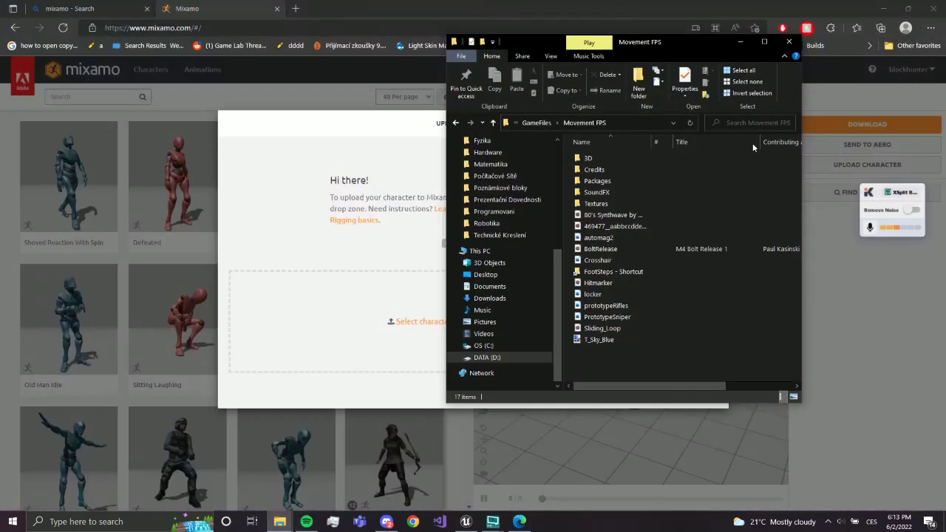
click(548, 125)
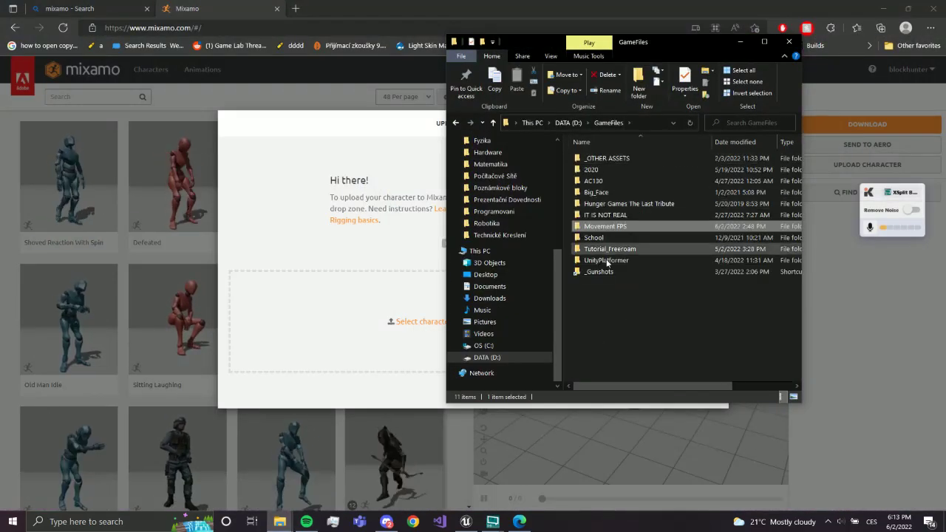
double_click(606, 248)
double_click(600, 158)
drag(600, 169, 427, 291)
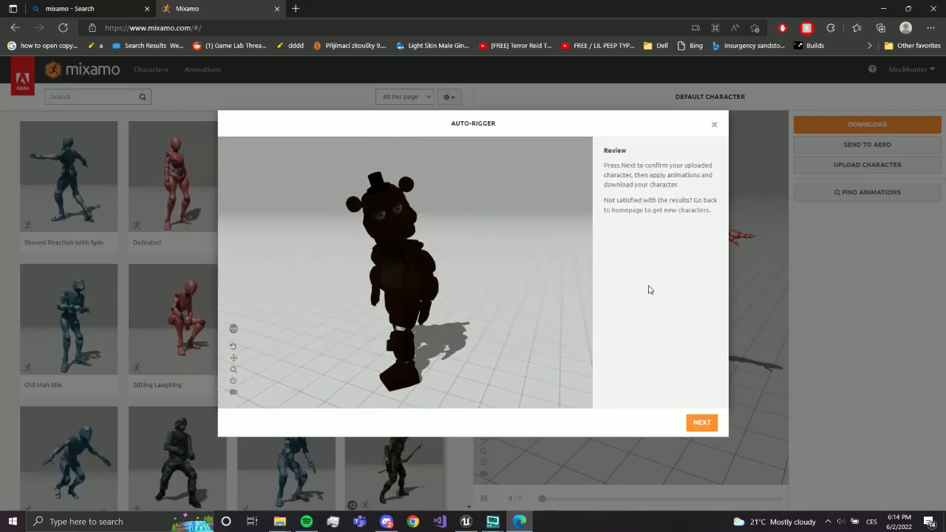
Confirm the auto-rig, search animations for 'jump' and preview Mutant Jumping on Freddy
click(702, 424)
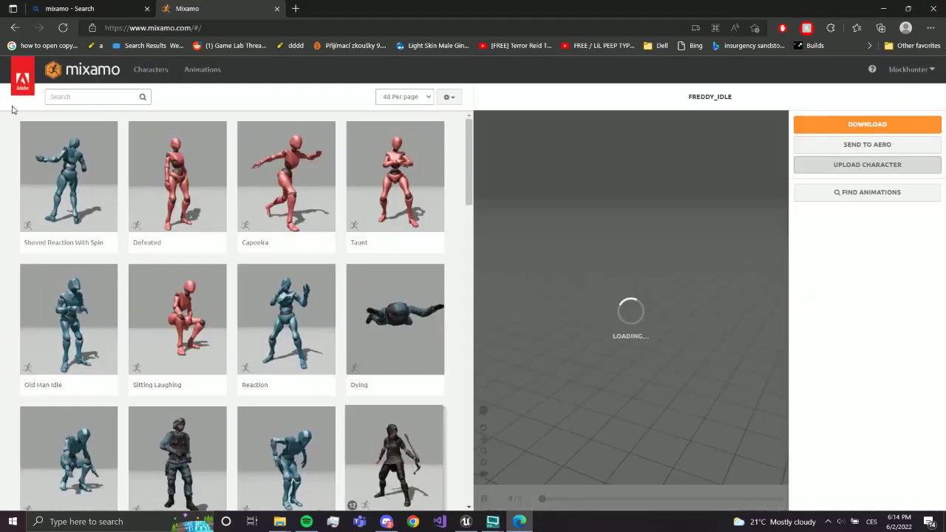
click(88, 98)
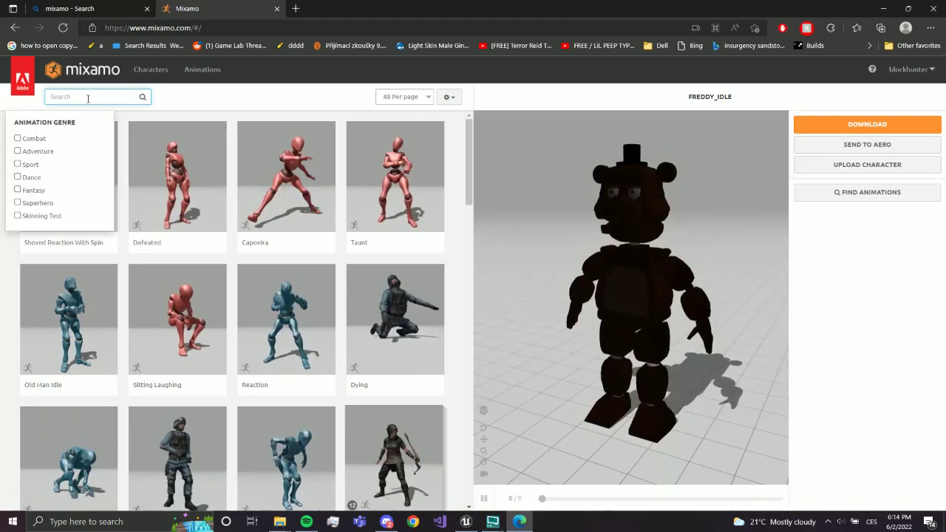
text(jump a)
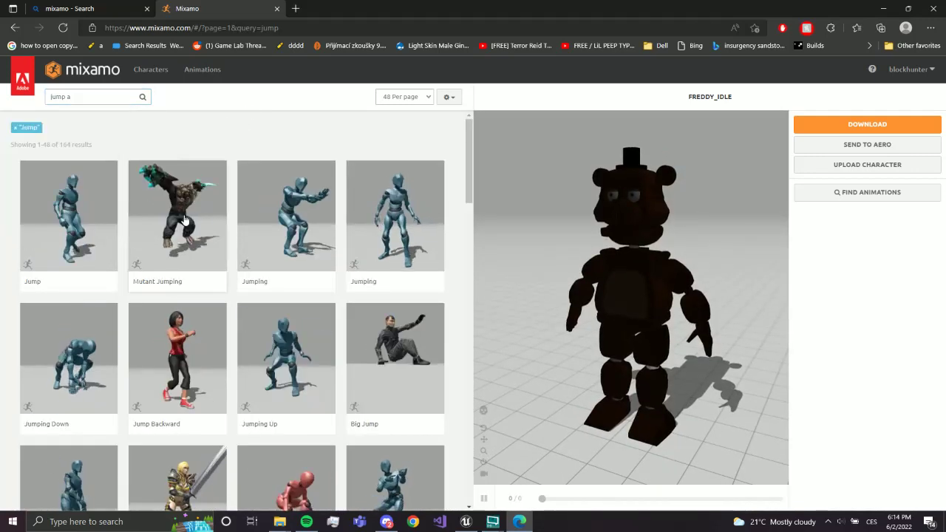
click(177, 214)
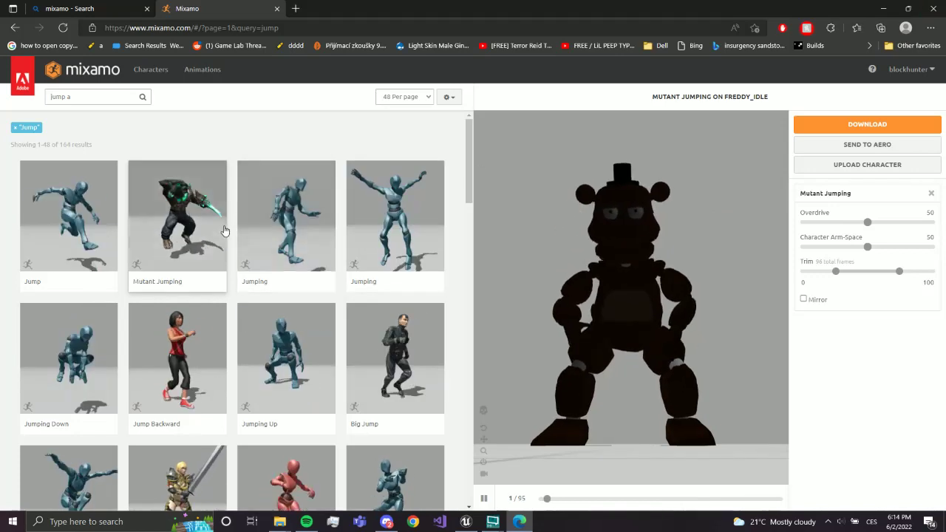
scroll(183, 283, down, 2)
scroll(183, 283, up, 3)
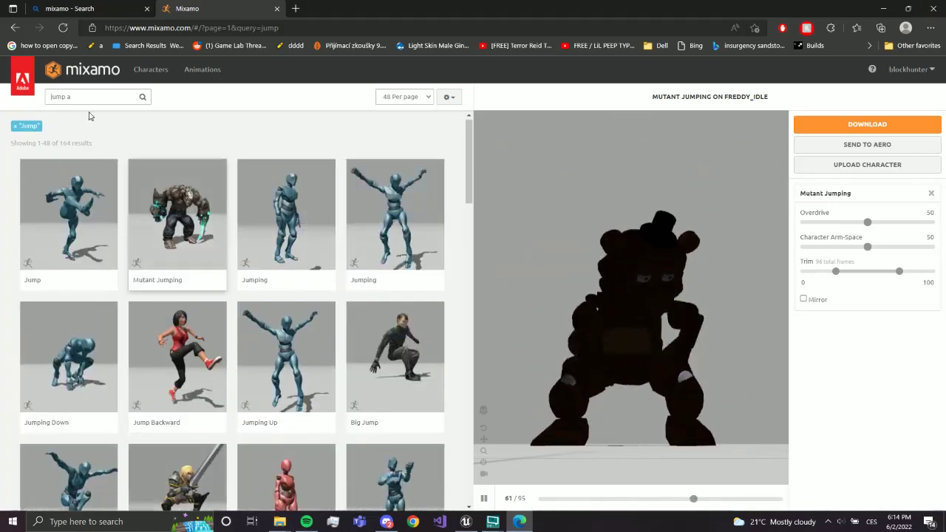
Search 'jump at', apply Jump Attack to Freddy, and download it as FBX
click(90, 96)
text(t)
key(Return)
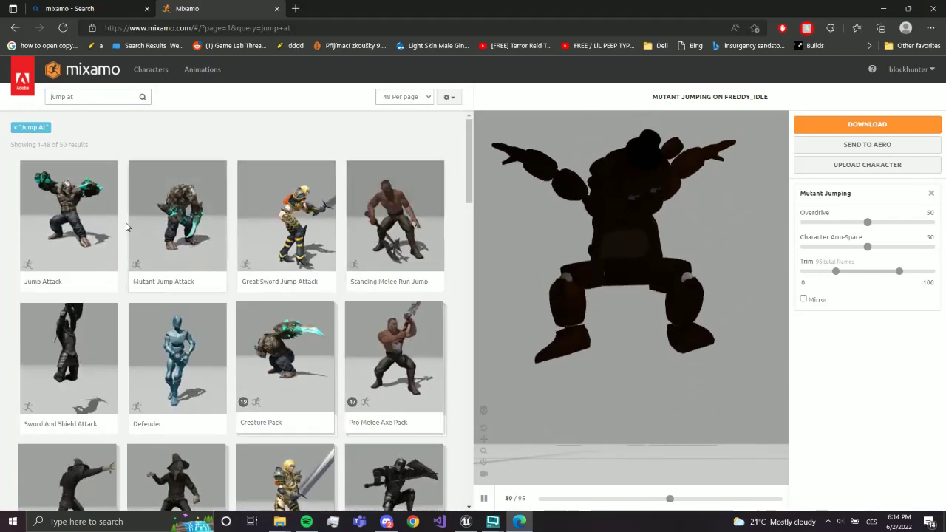
click(69, 214)
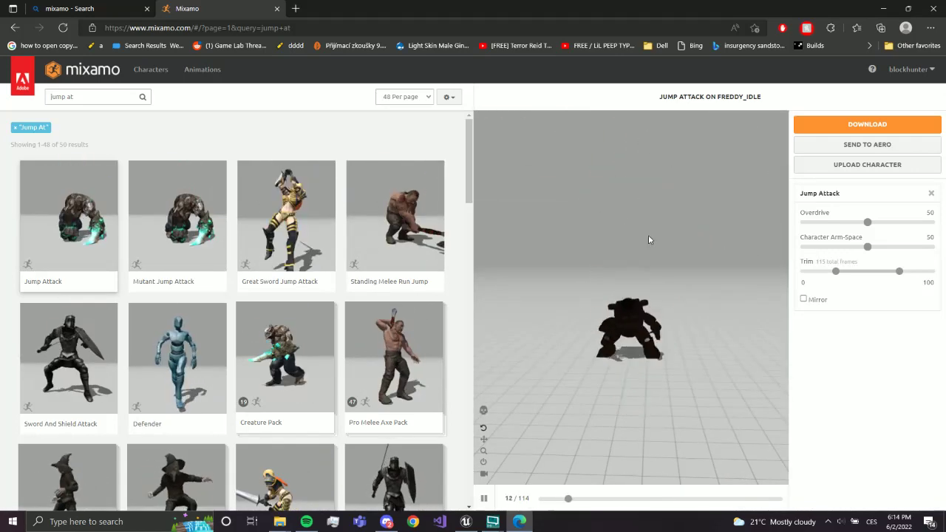
drag(648, 235, 645, 188)
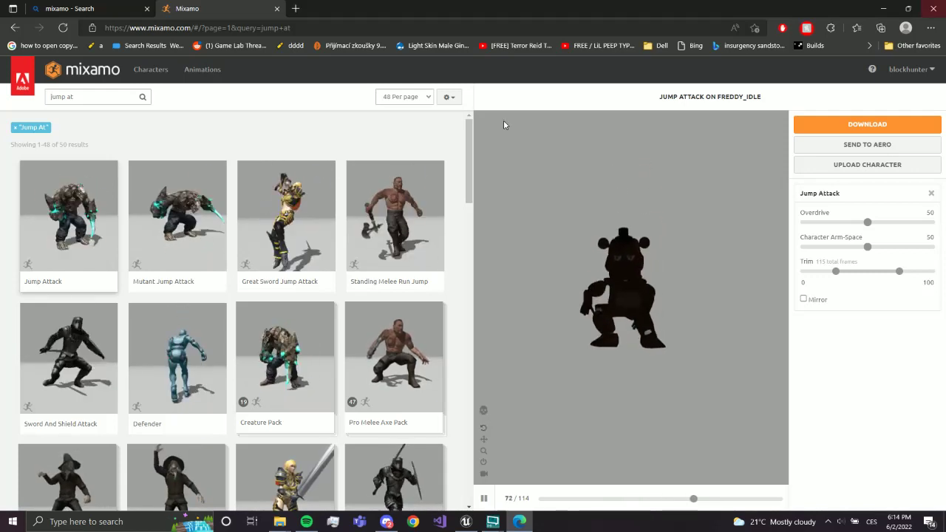
click(98, 212)
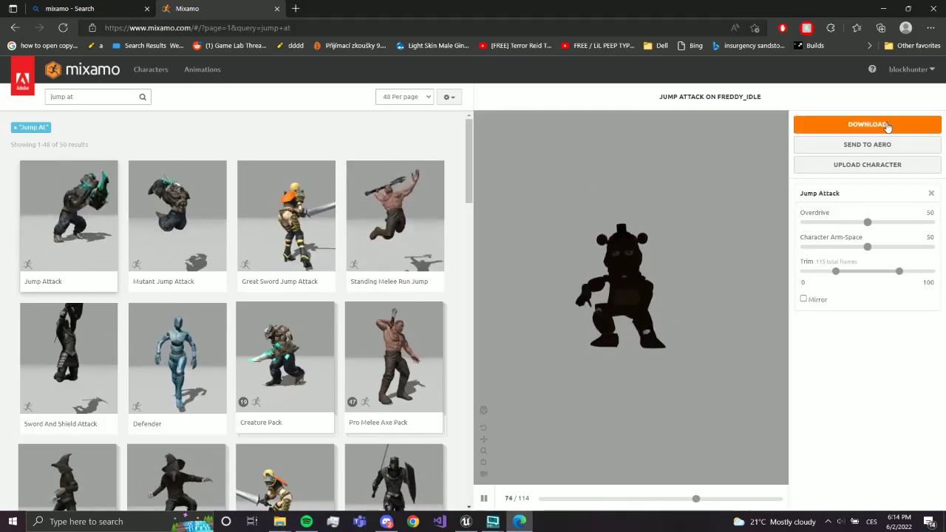
click(884, 125)
click(620, 244)
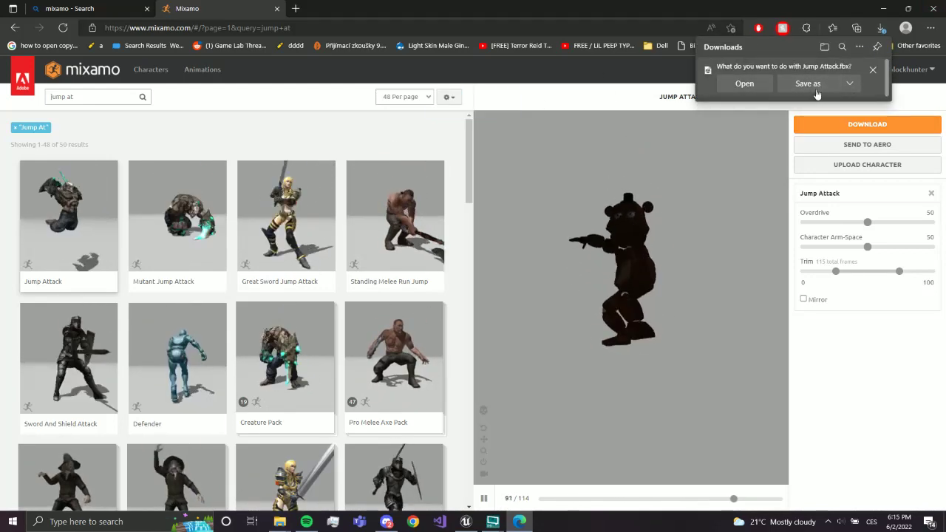
Save the download as Freddy_Jumpscare in D:\GameFiles\Tutorial_Freeroam\Animations
click(808, 86)
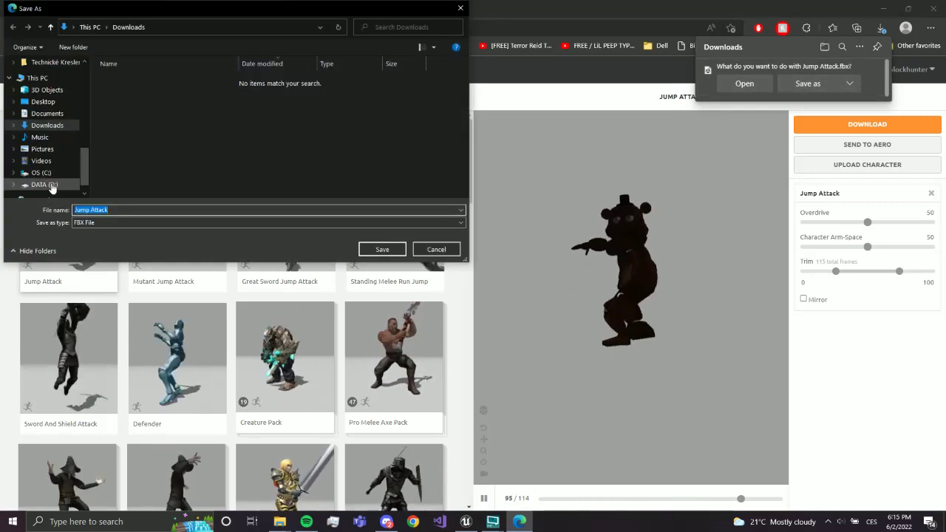
click(45, 184)
click(130, 124)
double_click(130, 124)
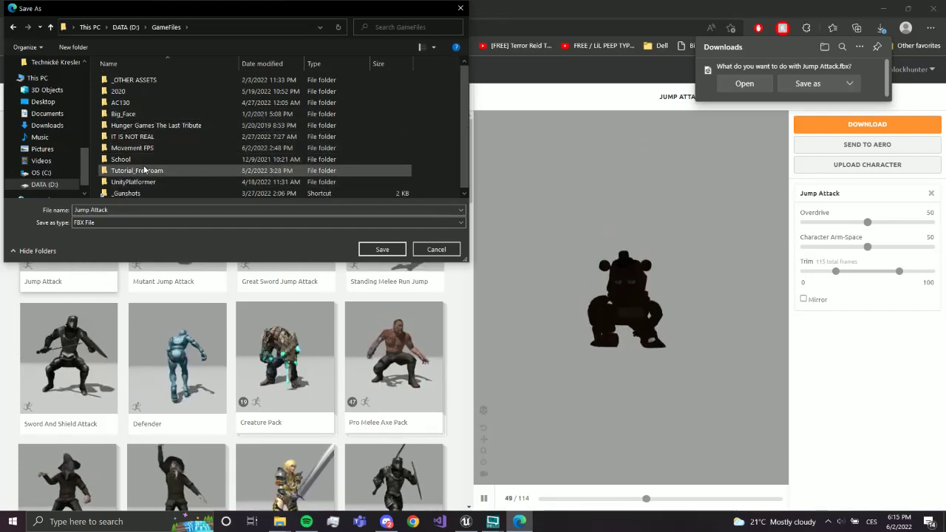
double_click(145, 171)
double_click(132, 80)
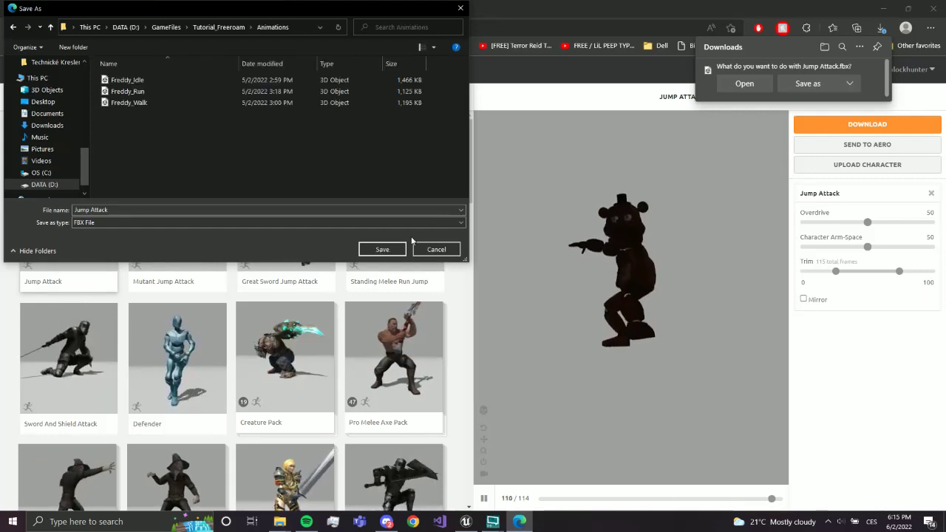
click(124, 91)
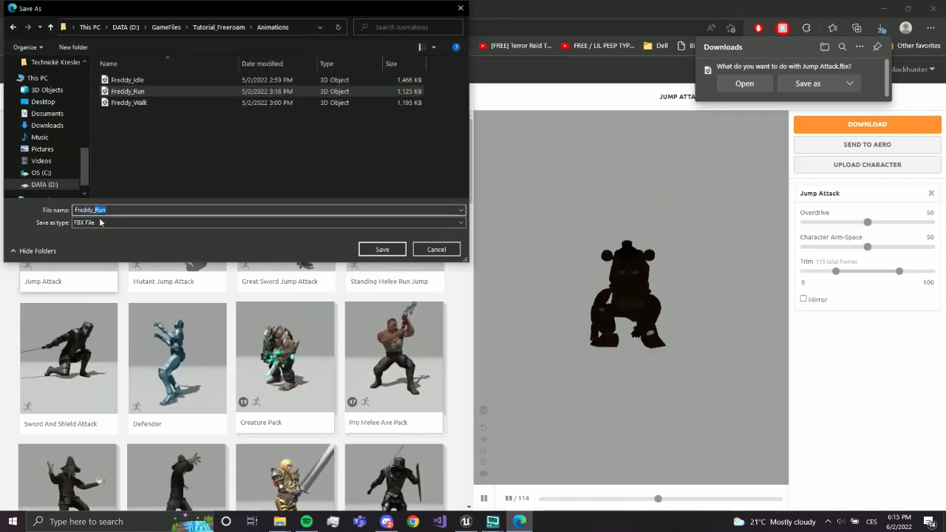
text(Freddy_Jumpscare)
key(Return)
Back in Unreal, drag Freddy_Jumpscare.fbx from Explorer into the Animations content folder
key(alt+Tab)
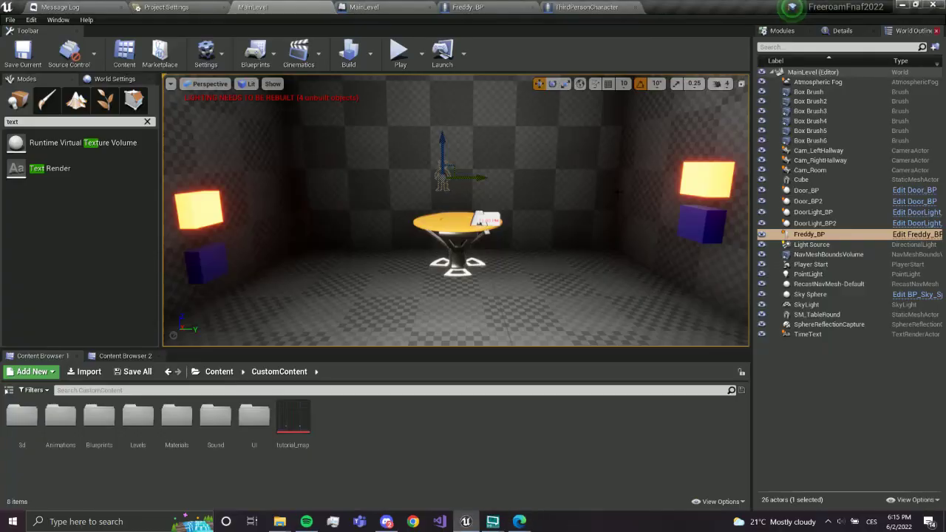
double_click(61, 418)
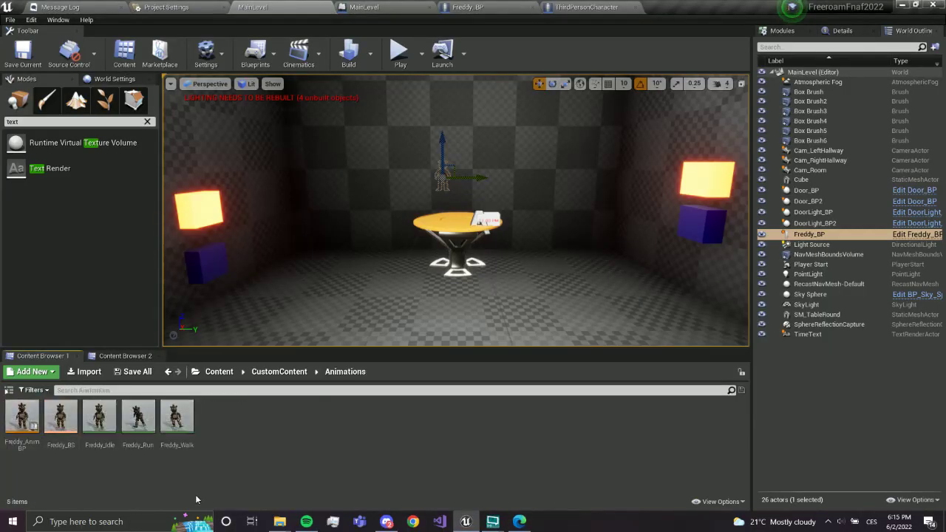
click(280, 520)
click(247, 479)
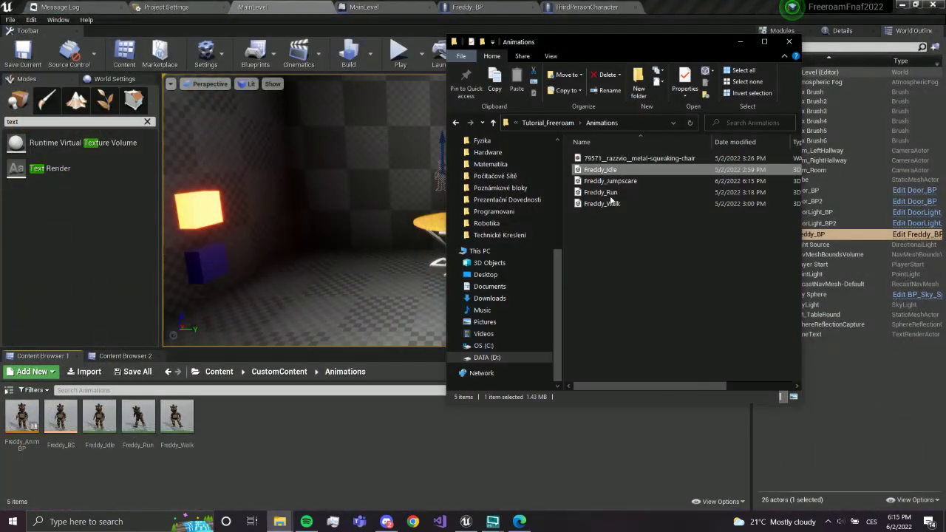
drag(609, 181, 269, 421)
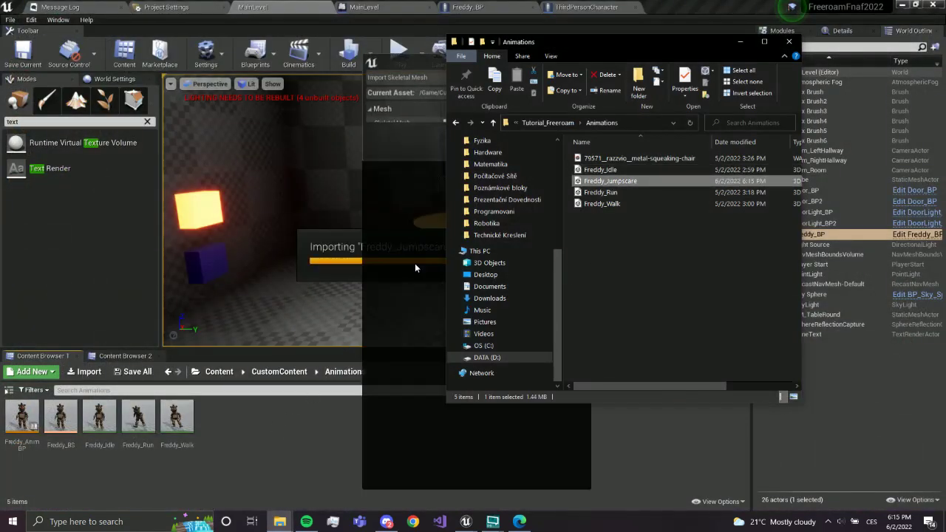
Import it with FreddyFazbear_Skeleton as the skeleton
click(407, 145)
click(492, 171)
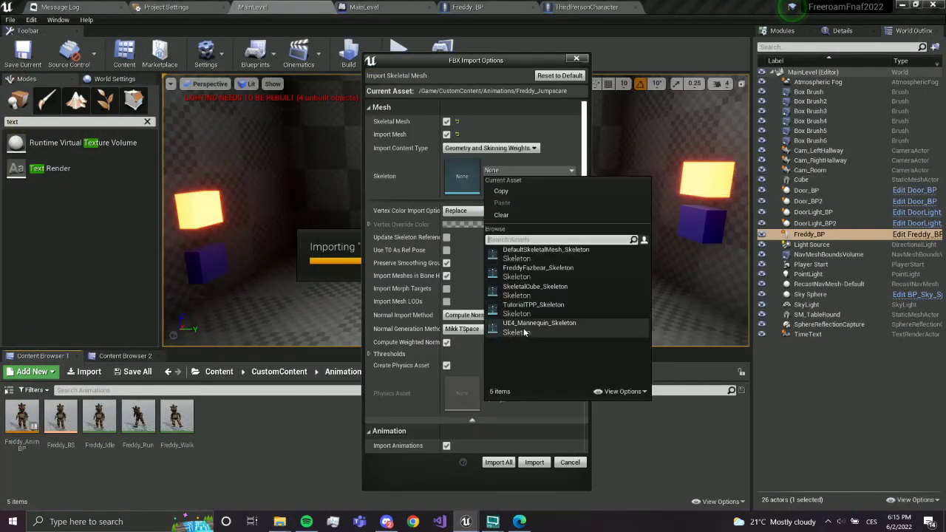
click(537, 270)
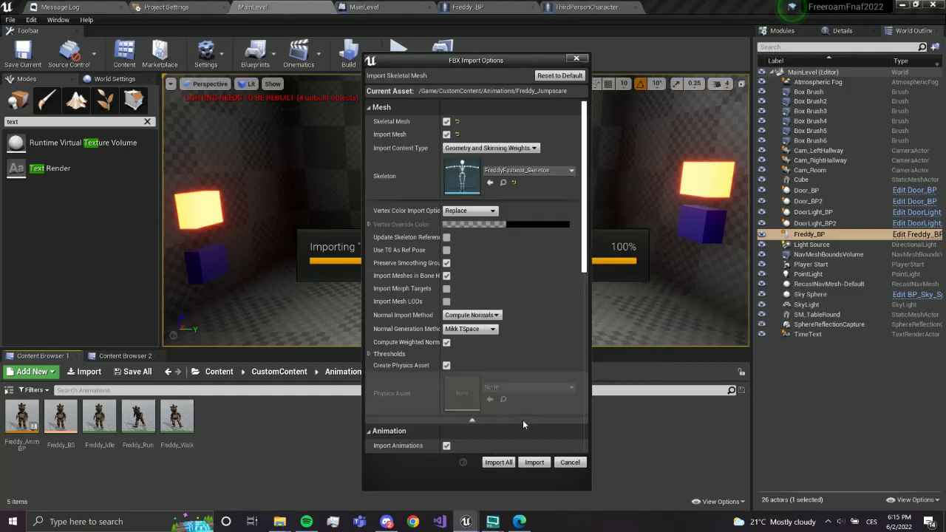
click(534, 462)
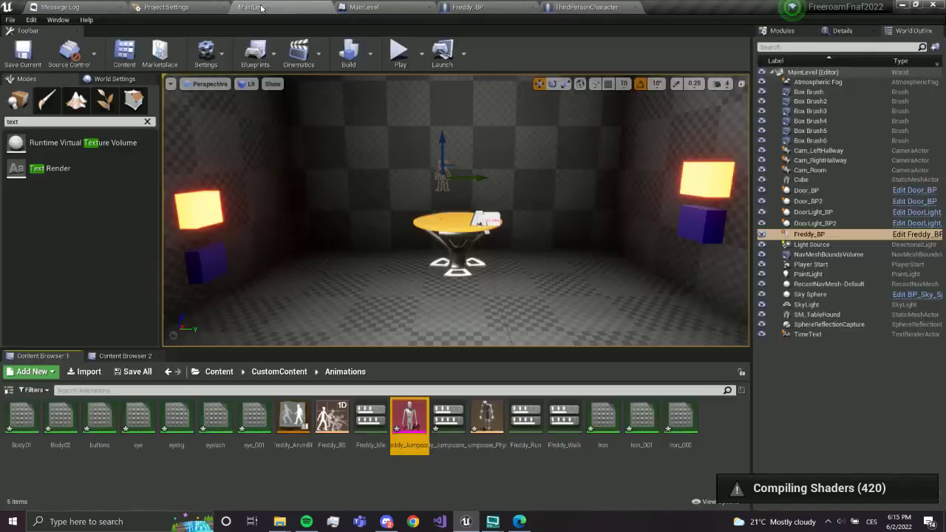
Force-delete the eye, Body and Iron materials plus the Freddy_Jumpscare mesh and PhysicsAsset
click(268, 5)
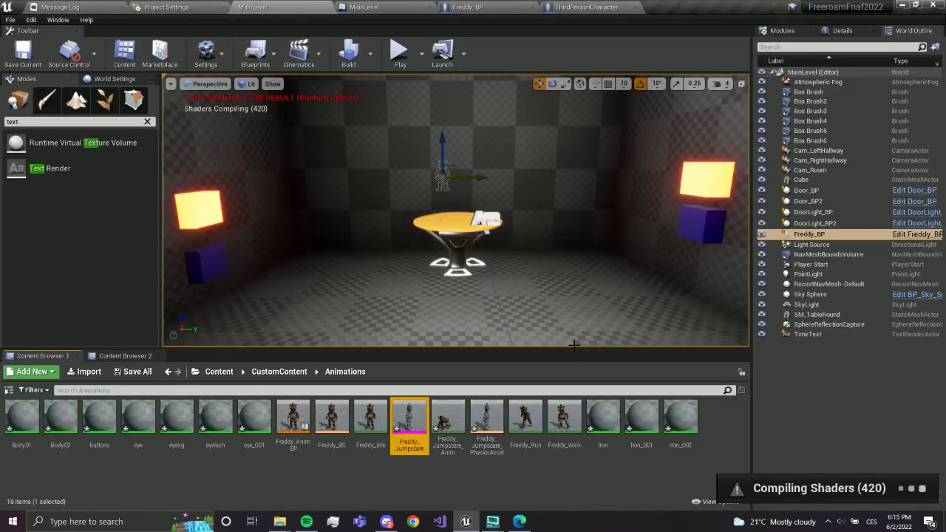
click(424, 473)
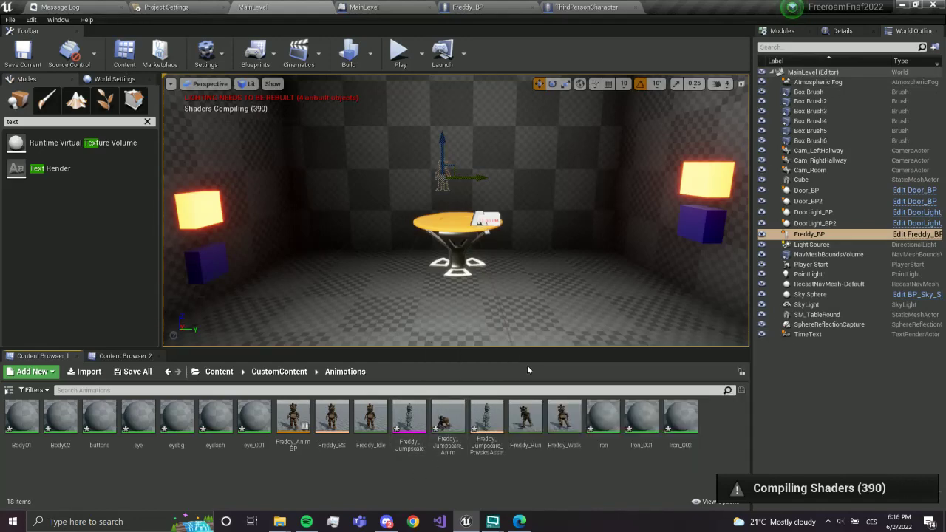
click(256, 440)
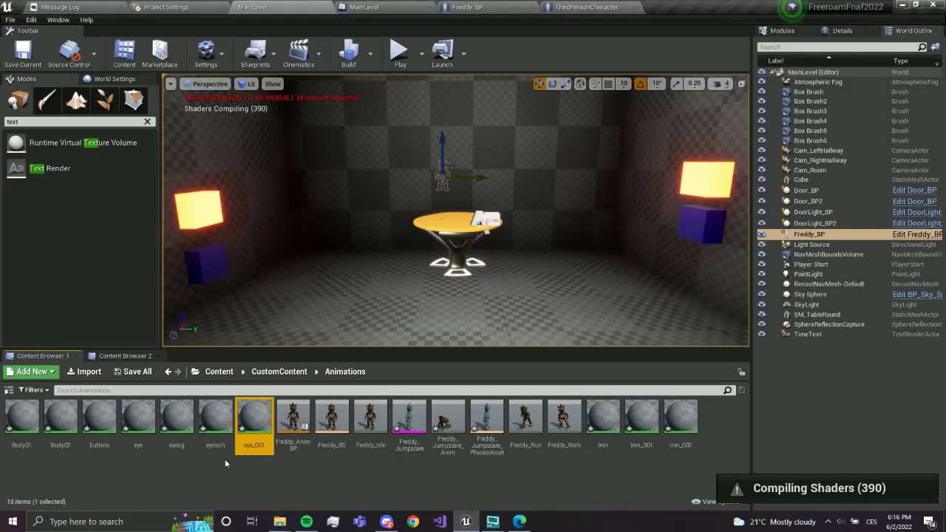
shift+click(22, 421)
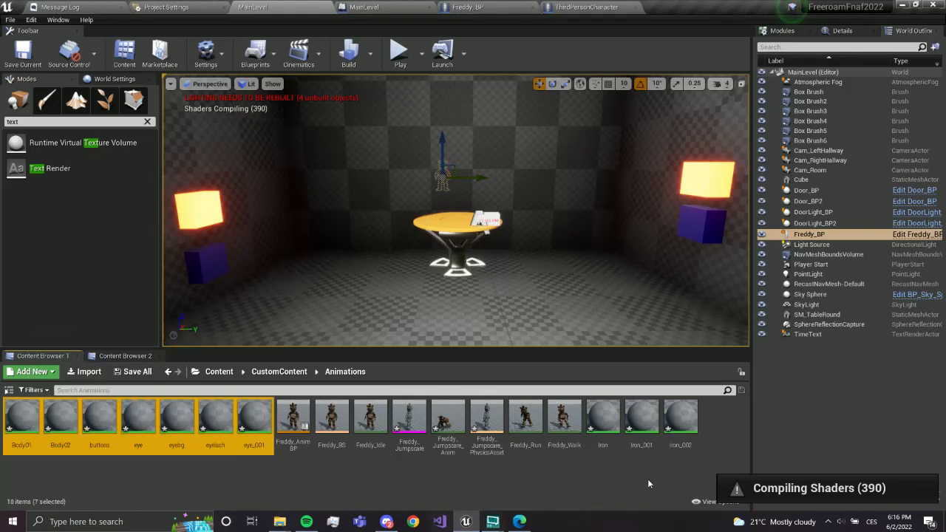
ctrl+click(603, 421)
ctrl+click(641, 421)
ctrl+click(680, 421)
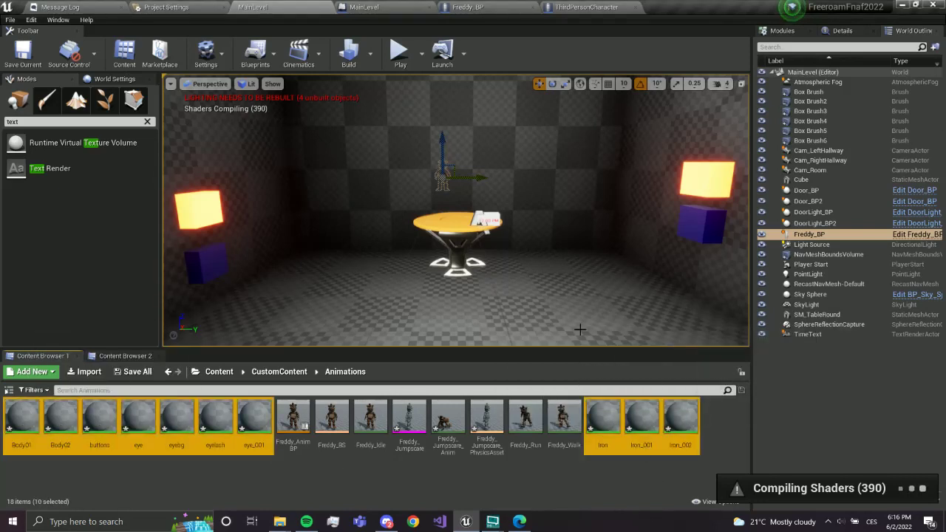
ctrl+click(409, 421)
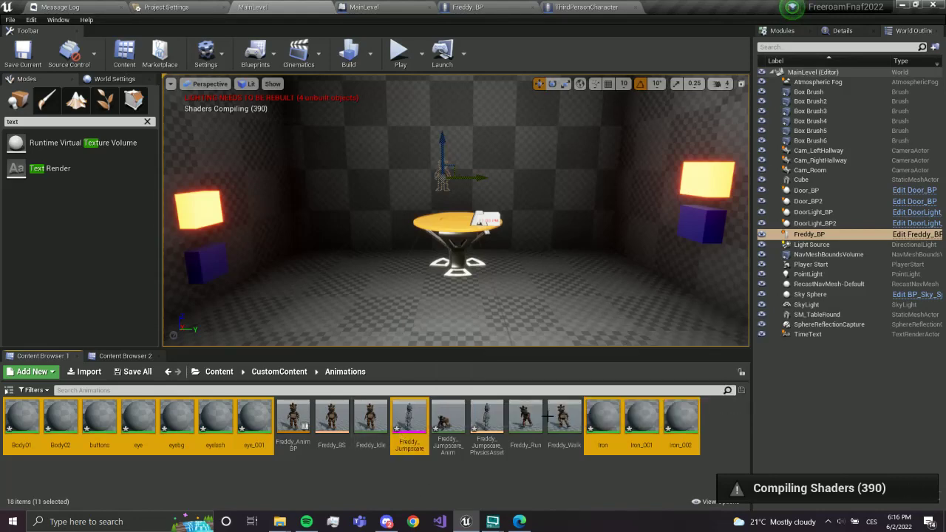
ctrl+click(484, 421)
key(Delete)
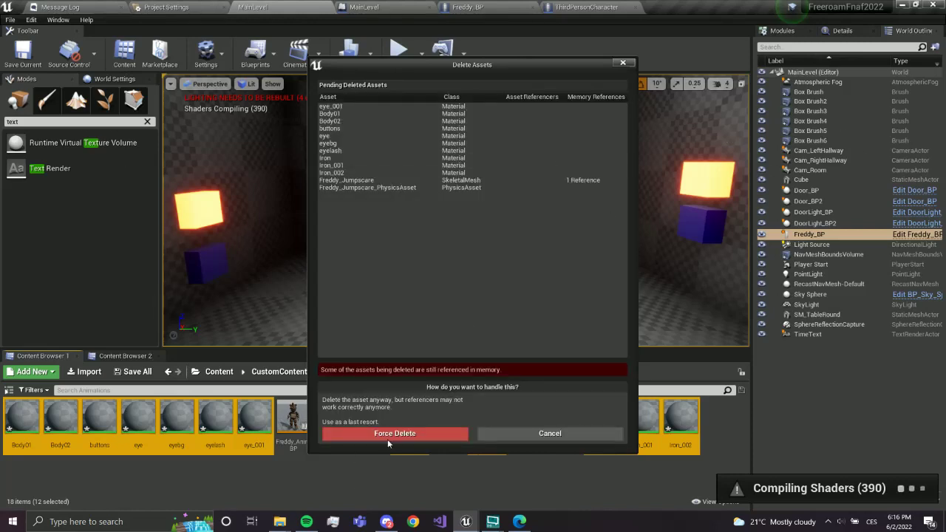
click(387, 433)
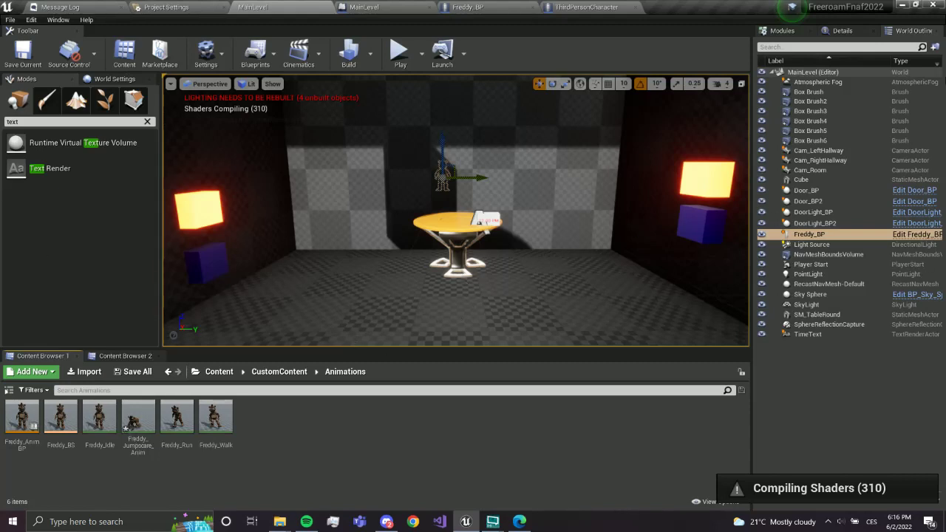
click(140, 424)
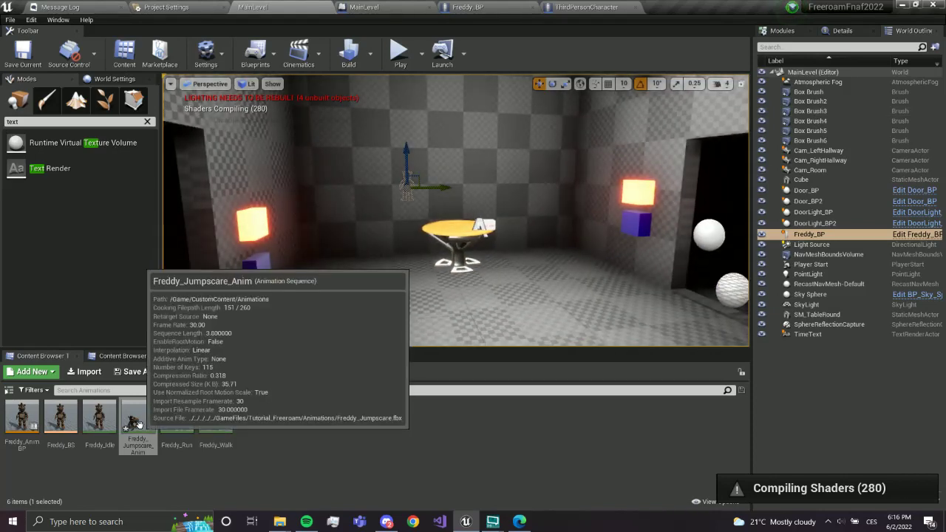
right_drag(458, 243, 458, 229)
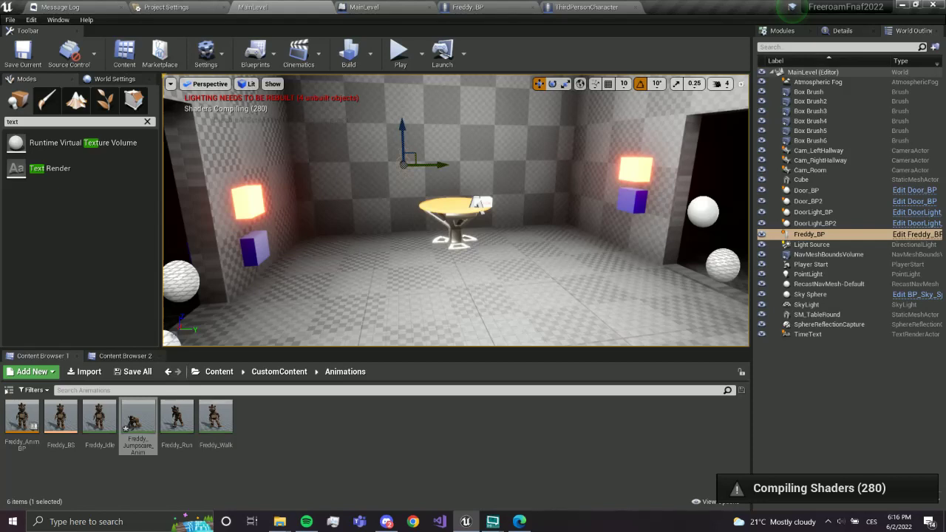
mouse_move(376, 219)
right_down()
mouse_move(347, 222)
mouse_move(347, 244)
right_up()
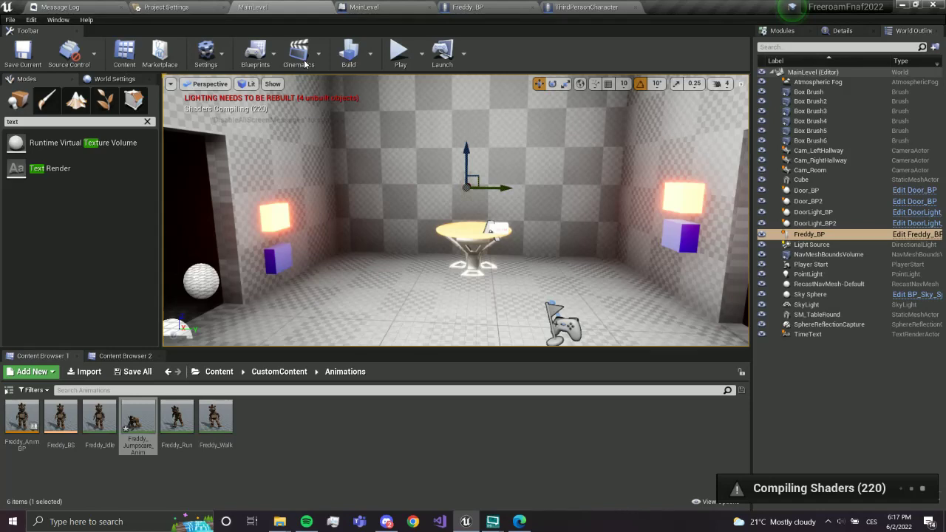
mouse_move(492, 521)
click(473, 487)
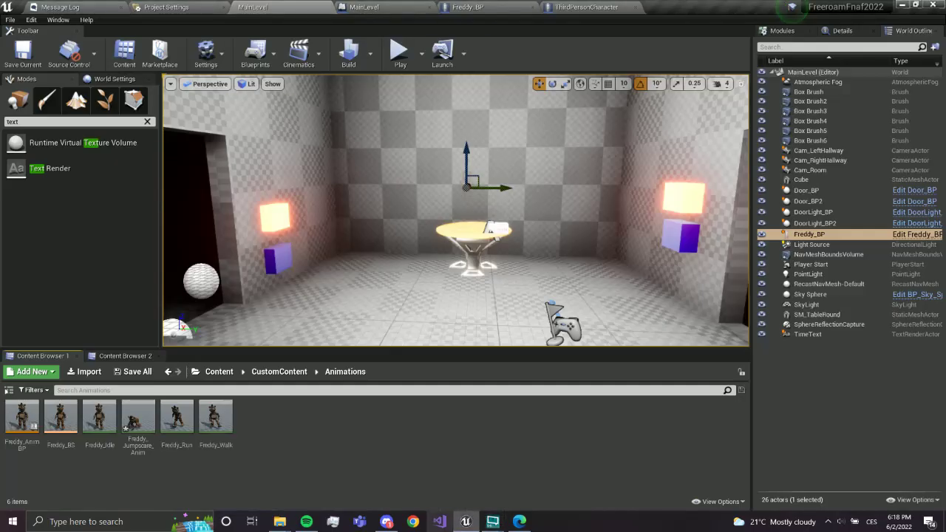
Create a level sequence named Freddy_Jumpscare in the CustomContent folder
click(299, 51)
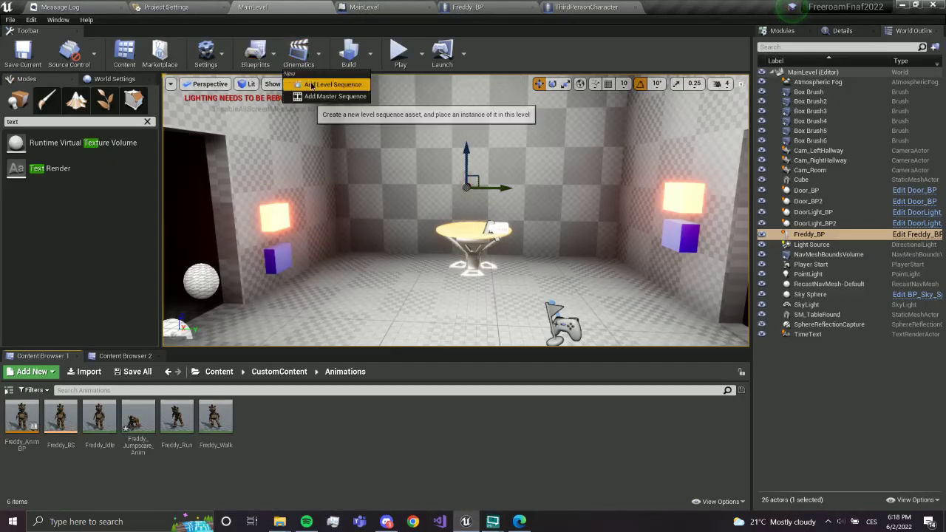
click(319, 85)
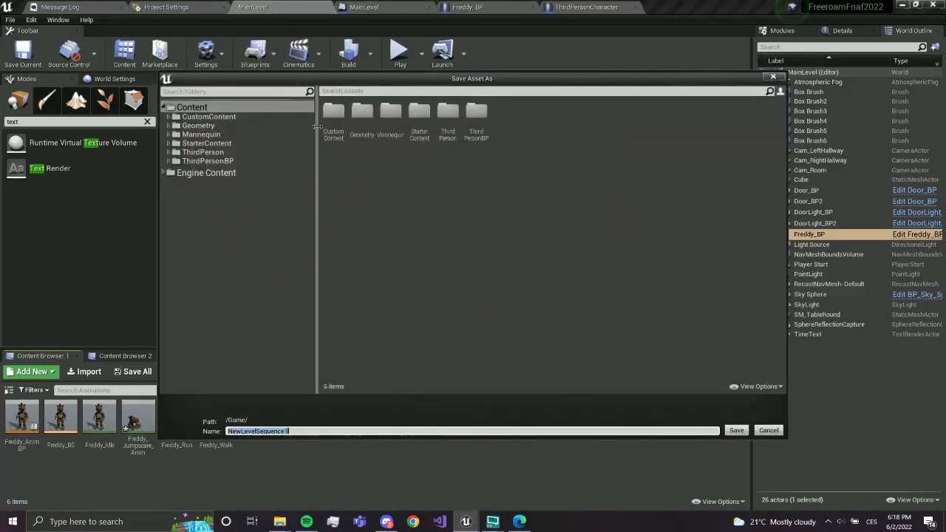
click(209, 117)
click(292, 432)
double_click(287, 431)
text(Fredd)
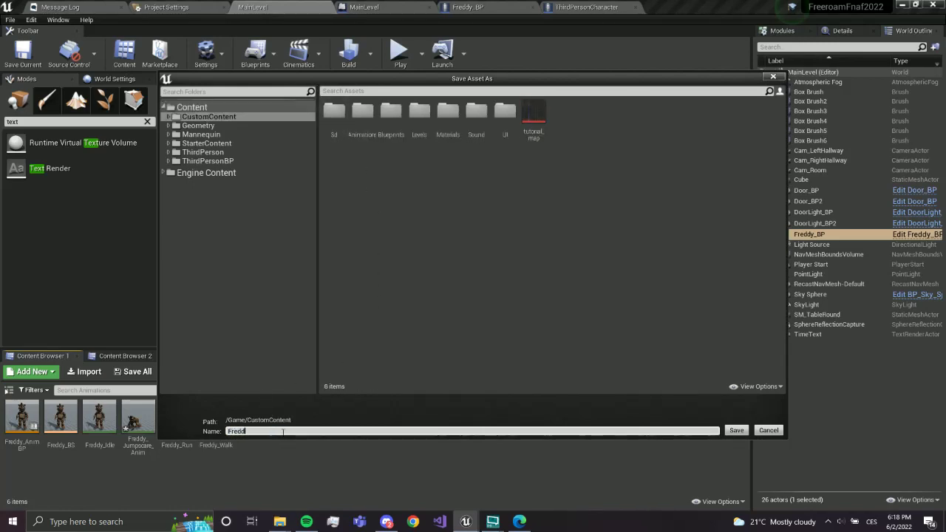
text(Jum)
text(sc)
text(e)
click(744, 430)
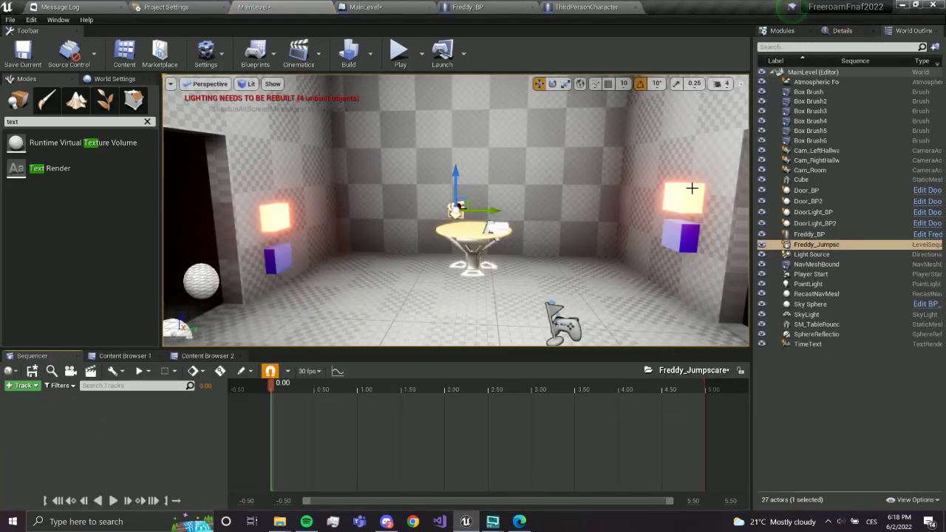
Check the sequence display rate, keeping the timeline in seconds, then browse actors for tracks
click(307, 371)
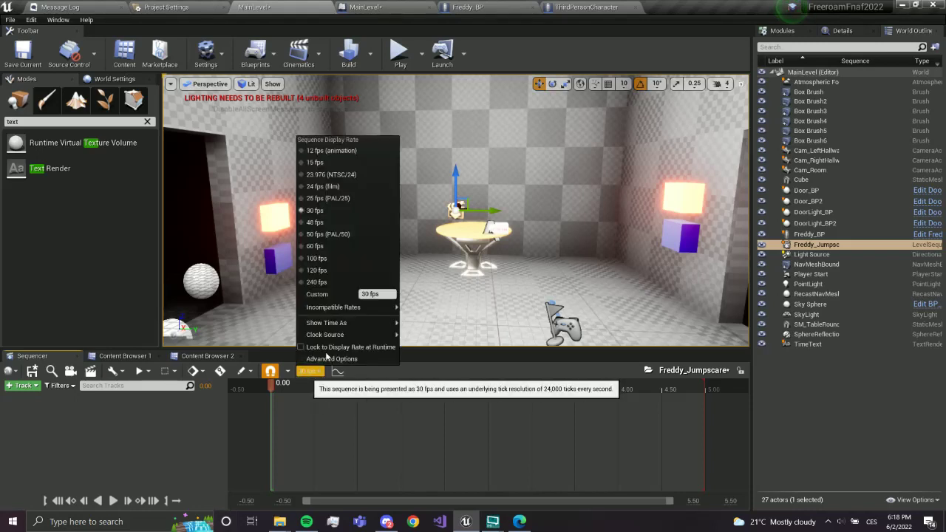
mouse_move(326, 323)
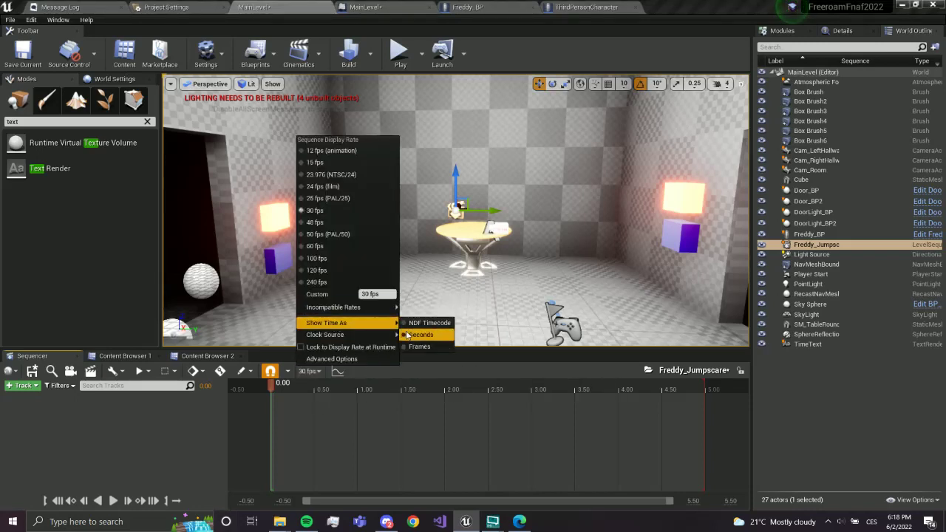
click(406, 335)
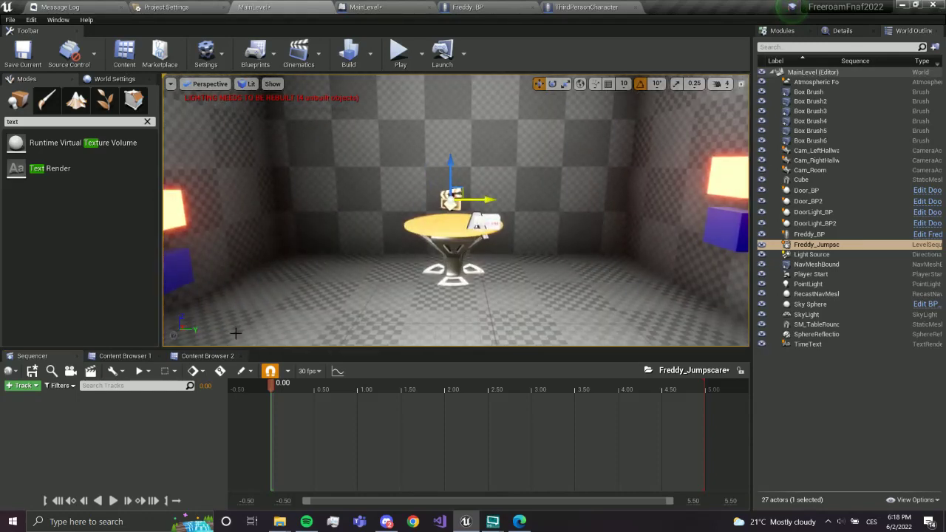
click(24, 385)
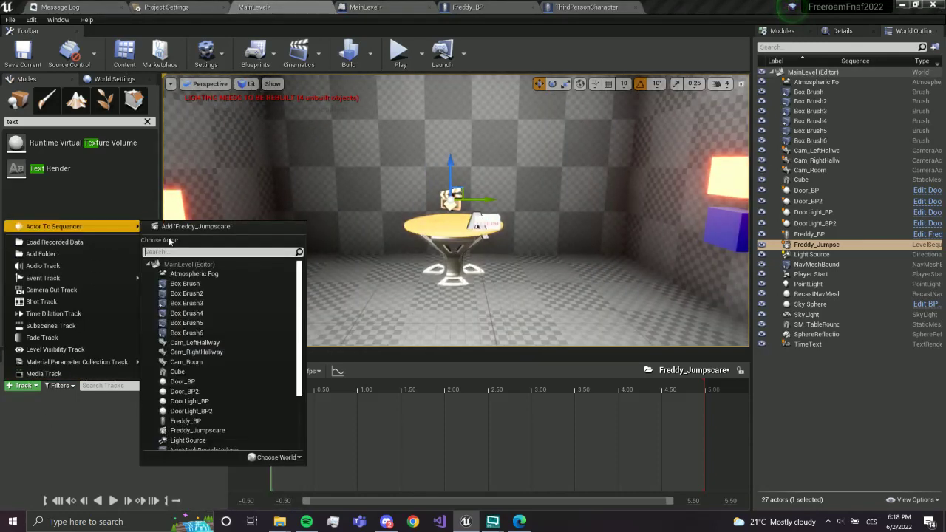
Place Freddy_Jumpscare_Anim before the table, moving it toward the camera and shrinking it
click(122, 356)
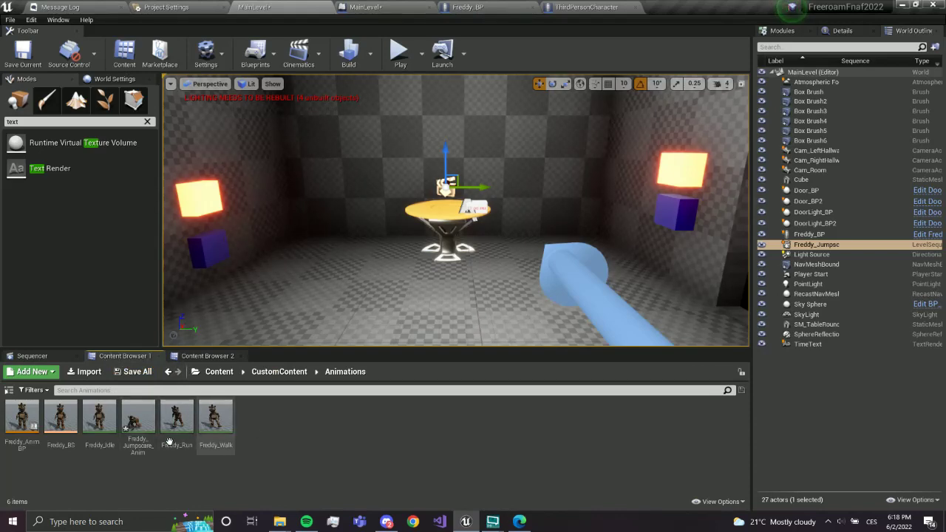
drag(138, 417, 456, 263)
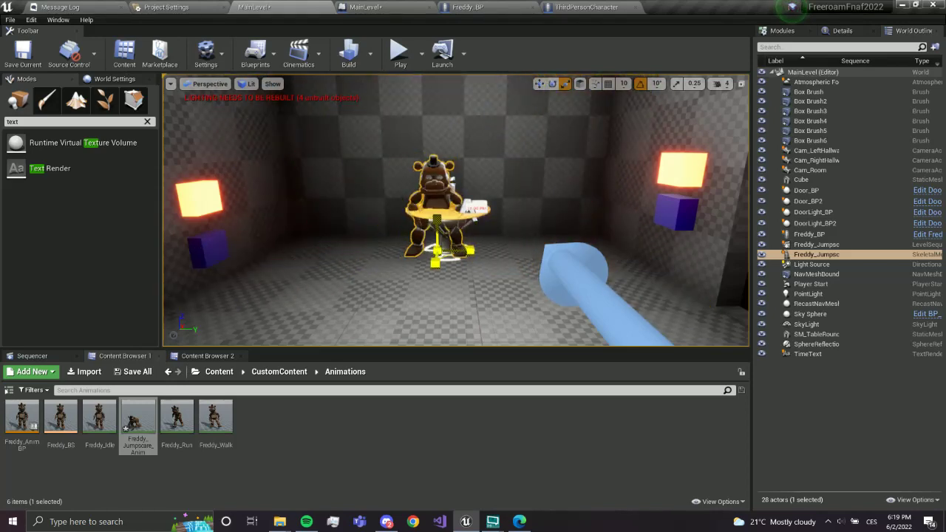
key(w)
drag(446, 246, 440, 286)
key(r)
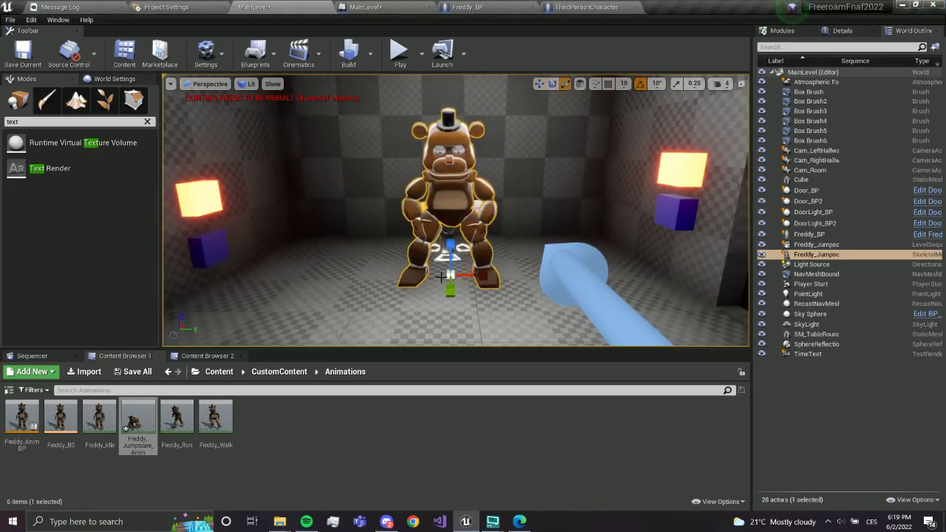
drag(450, 274, 442, 294)
key(w)
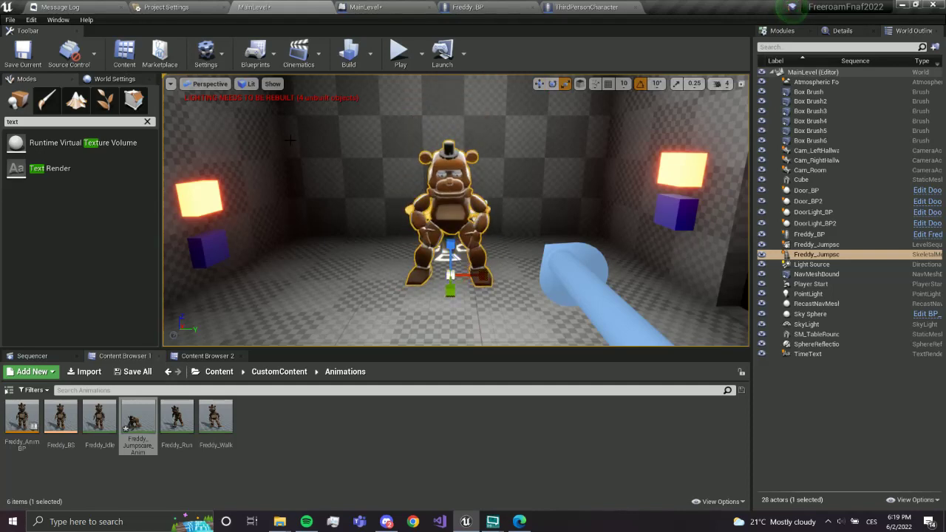
Save all changed packages and return to the Sequencer tab
click(133, 371)
click(567, 361)
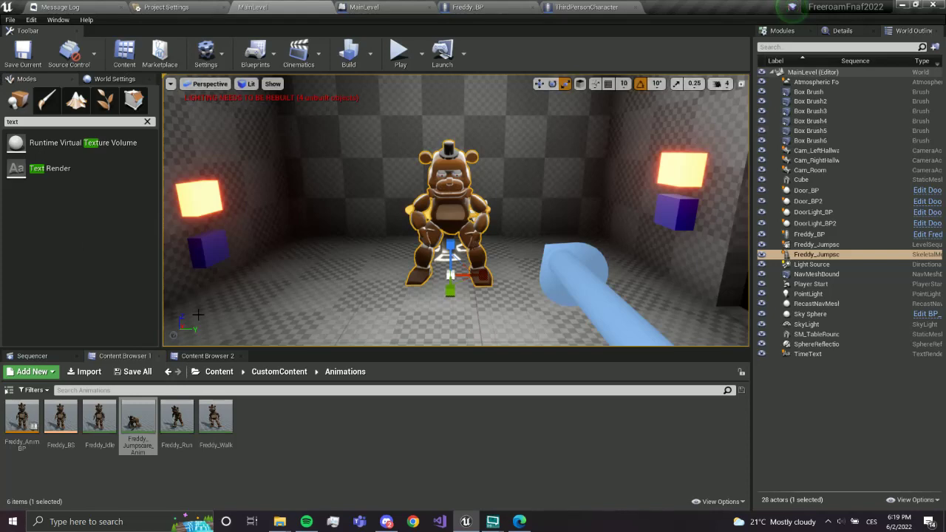
click(31, 355)
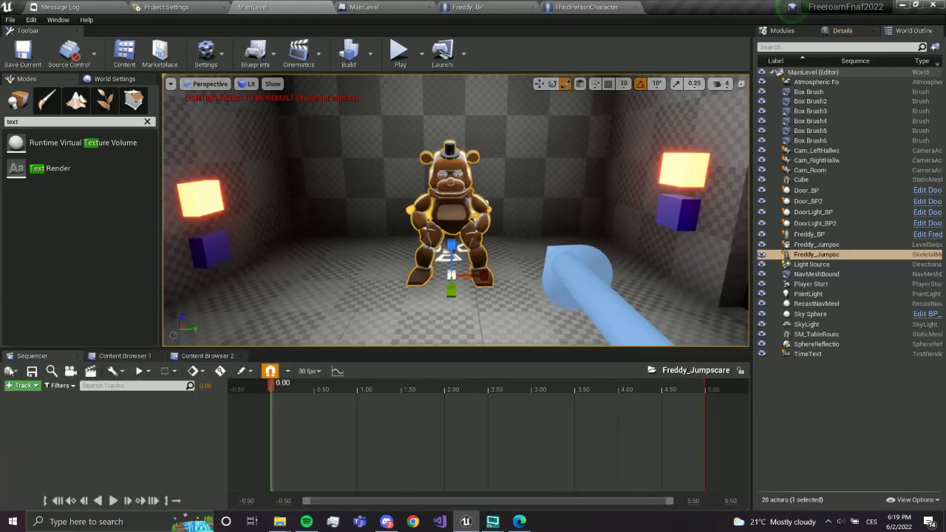
Track the Freddy actor with the Freddy_Jumpscare_Anim clip, preview it, and rewind to 0
click(22, 385)
mouse_move(53, 226)
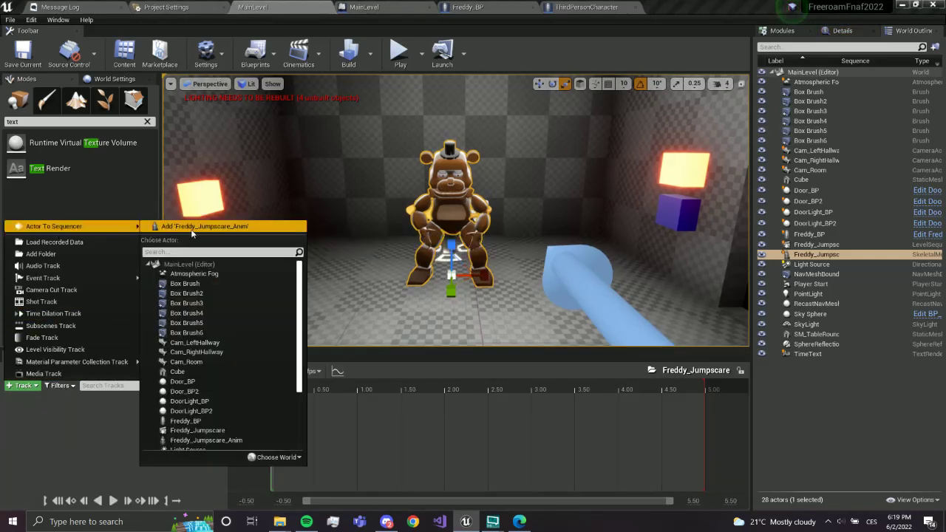
click(192, 229)
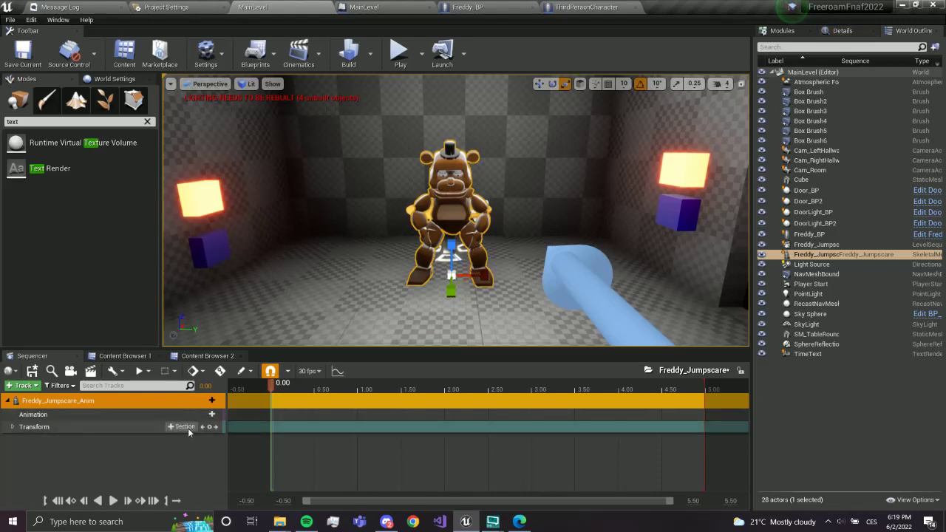
click(201, 415)
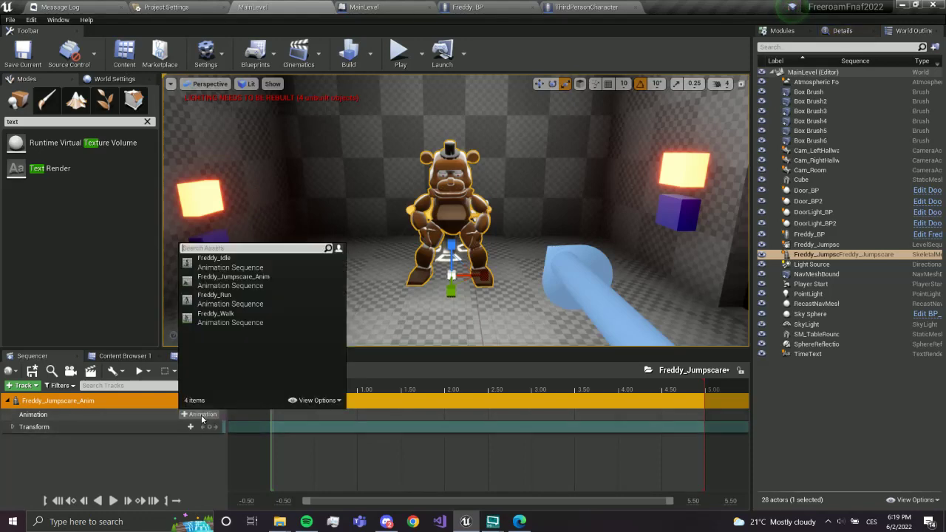
click(237, 279)
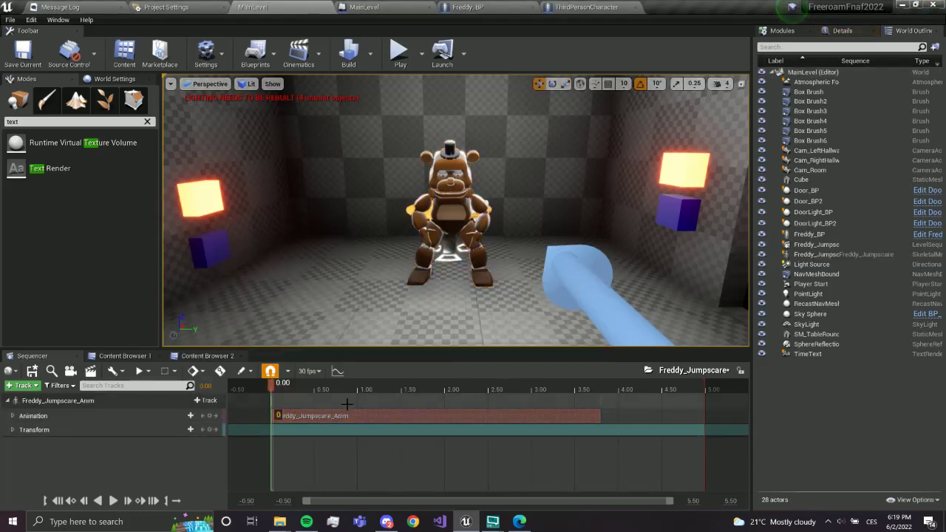
click(113, 500)
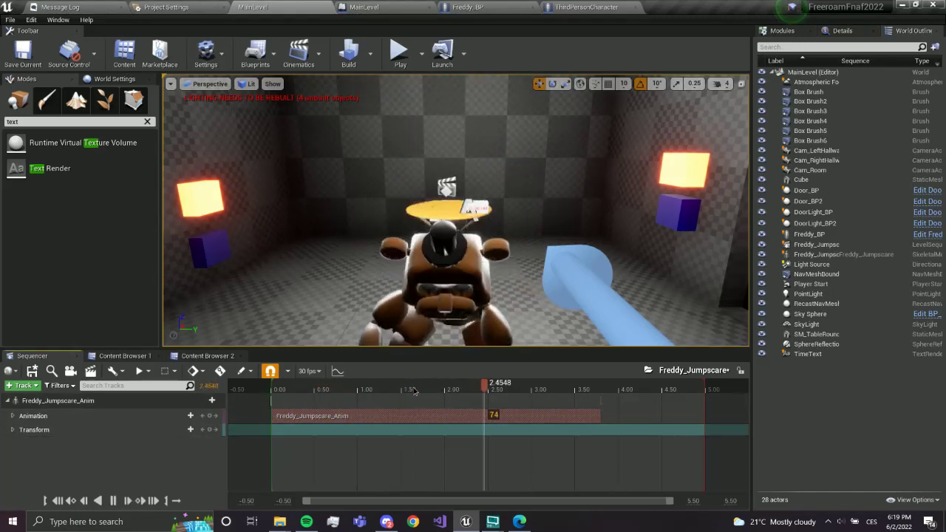
drag(401, 391, 275, 385)
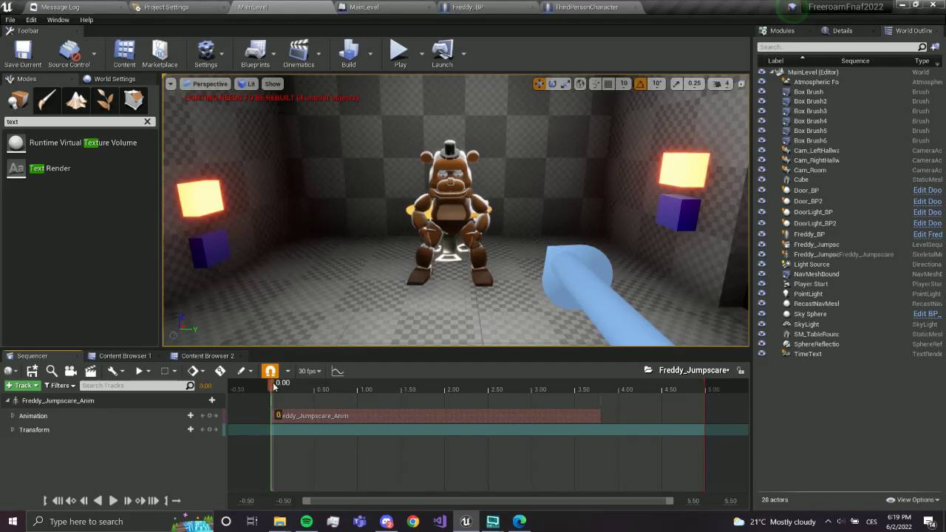
Create a new cine camera with camera cuts and pull it back to frame Freddy
click(90, 371)
click(70, 371)
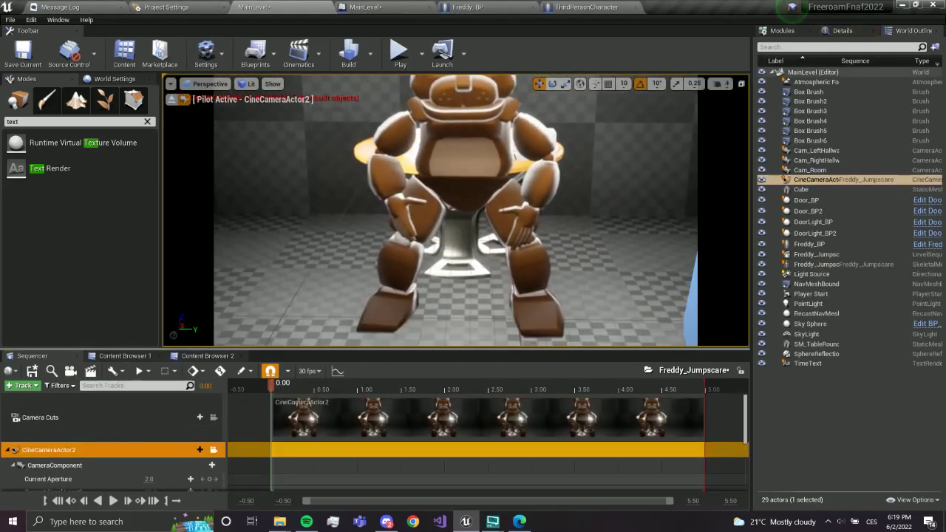
drag(502, 198, 517, 280)
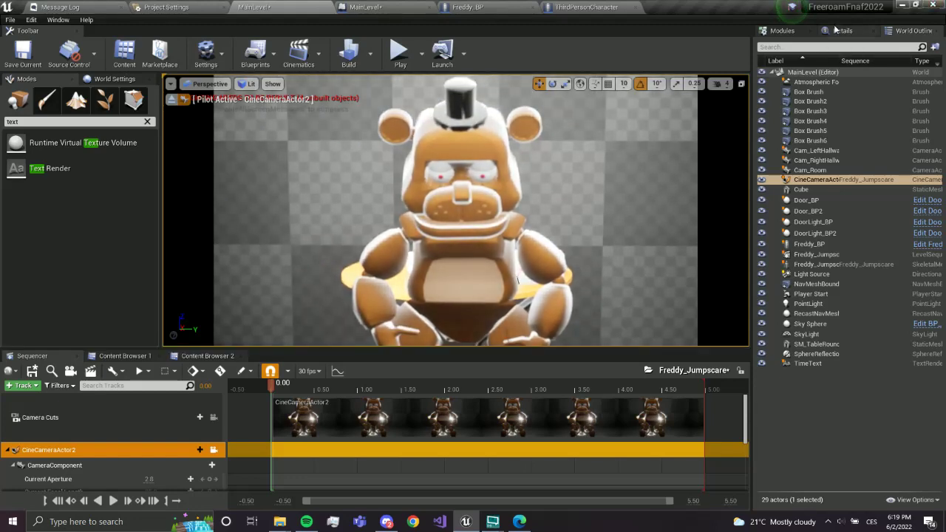
Set the camera's focus method to None and focal length to about 15.7, then reframe Freddy
click(834, 30)
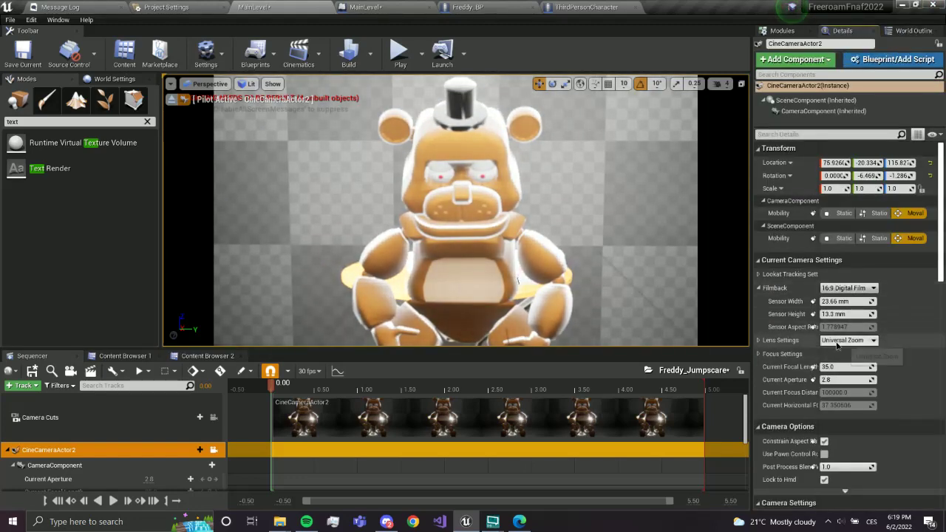
click(837, 344)
click(759, 355)
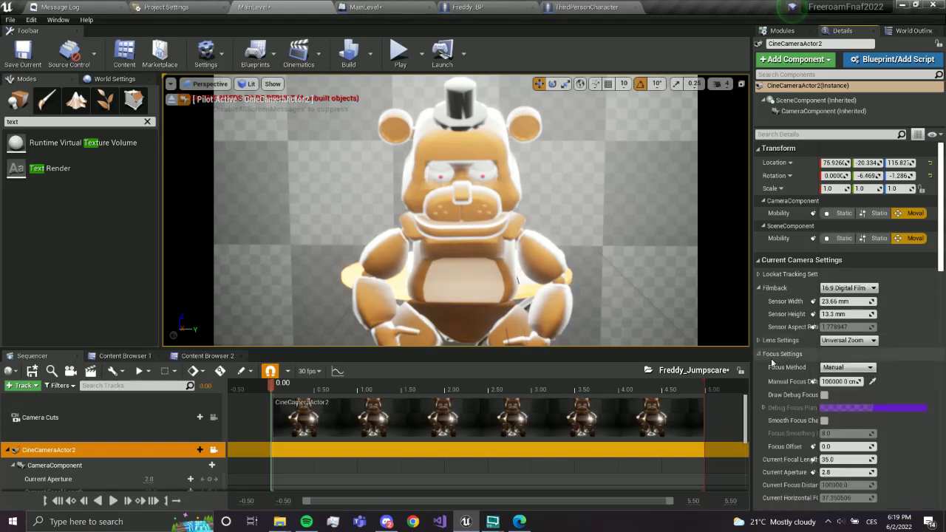
click(828, 376)
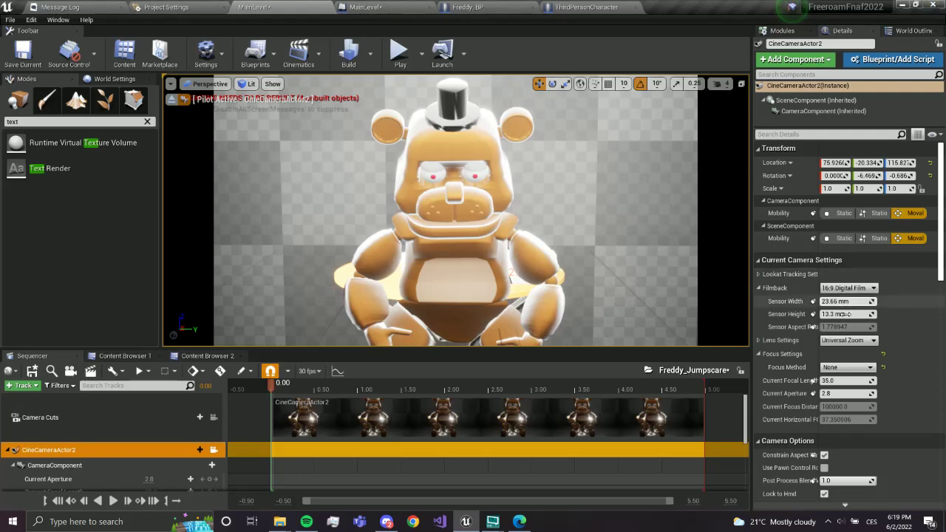
drag(831, 380, 794, 381)
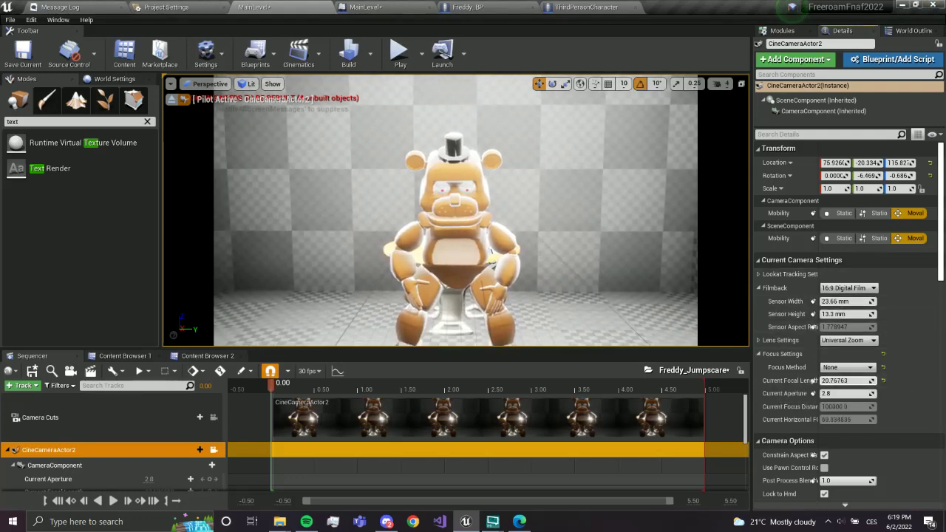
drag(851, 368, 929, 319)
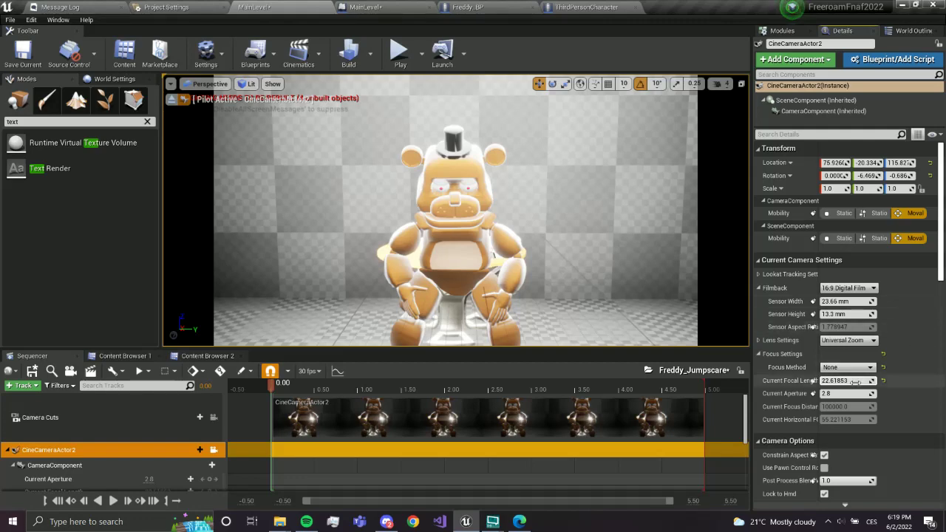
drag(855, 382, 812, 382)
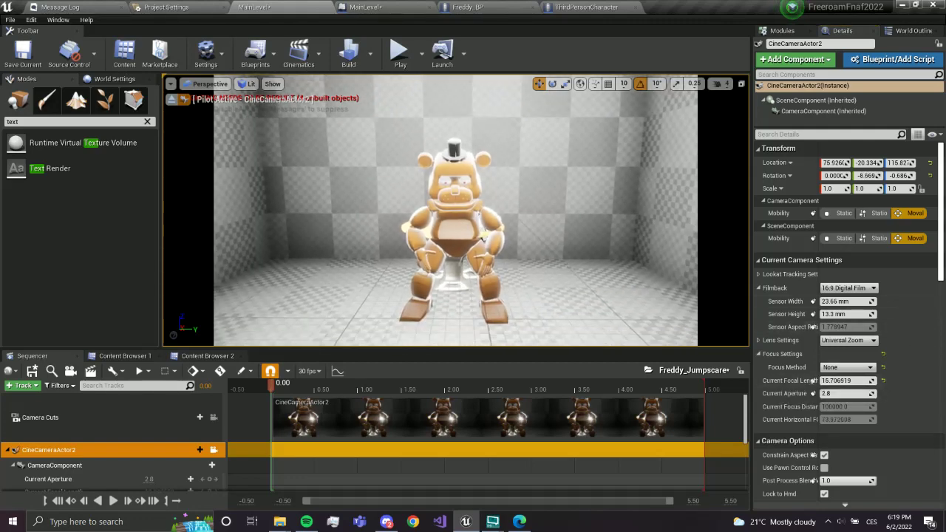
right_drag(456, 210, 455, 210)
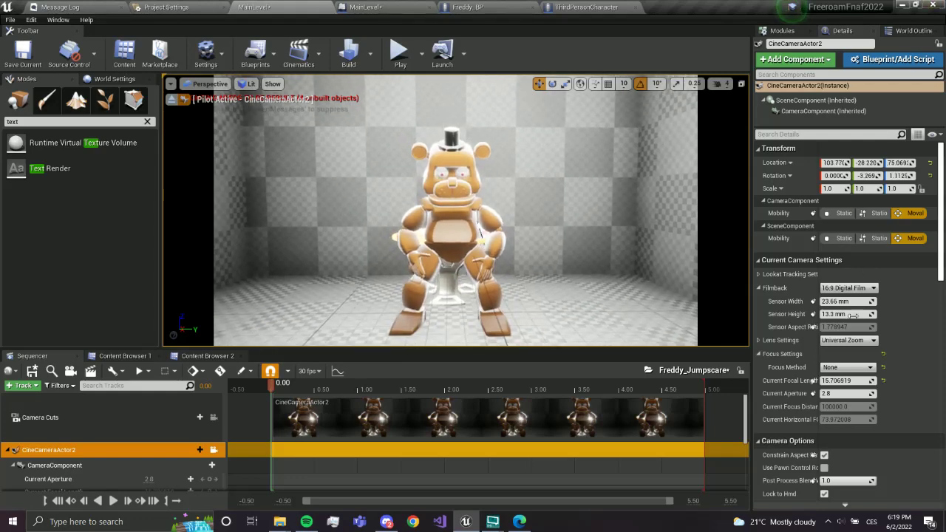
right_drag(463, 251, 464, 262)
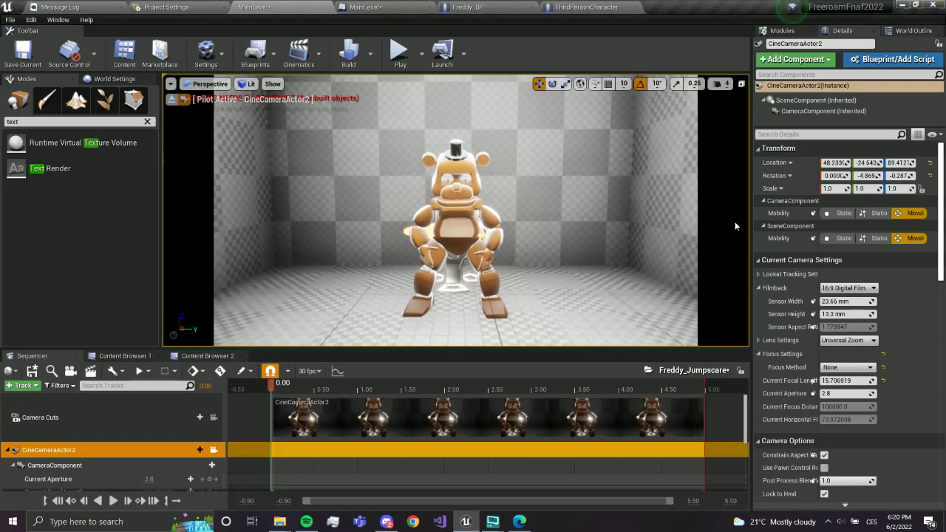
Key the camera transform at 0, 0.2667 and 0.5333 seconds, adjusting the view each time
scroll(129, 424, down, 2)
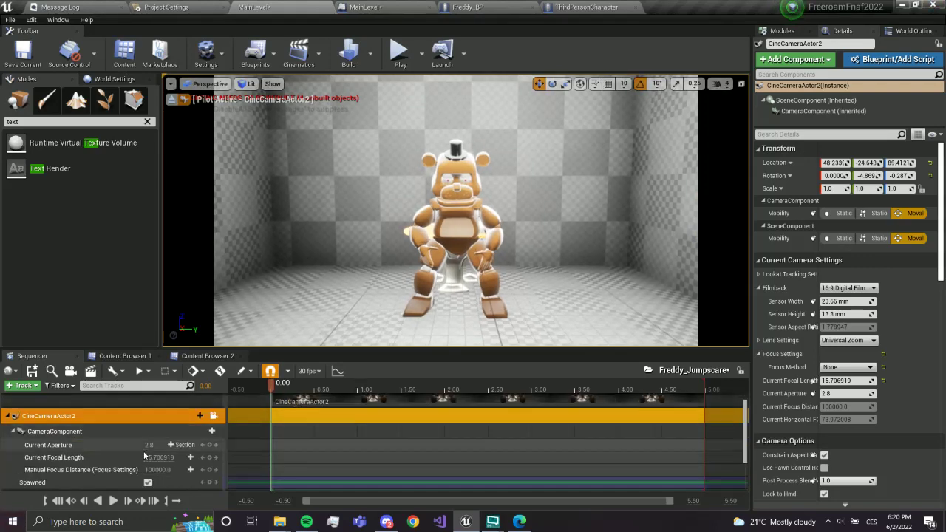
scroll(143, 450, down, 1)
click(209, 478)
drag(282, 389, 297, 390)
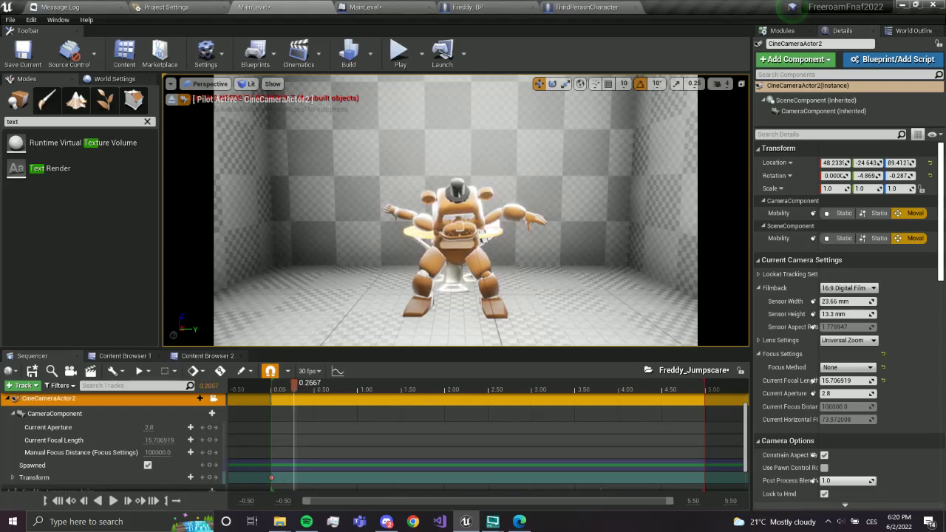
right_drag(443, 221, 458, 214)
click(209, 478)
drag(316, 386, 319, 387)
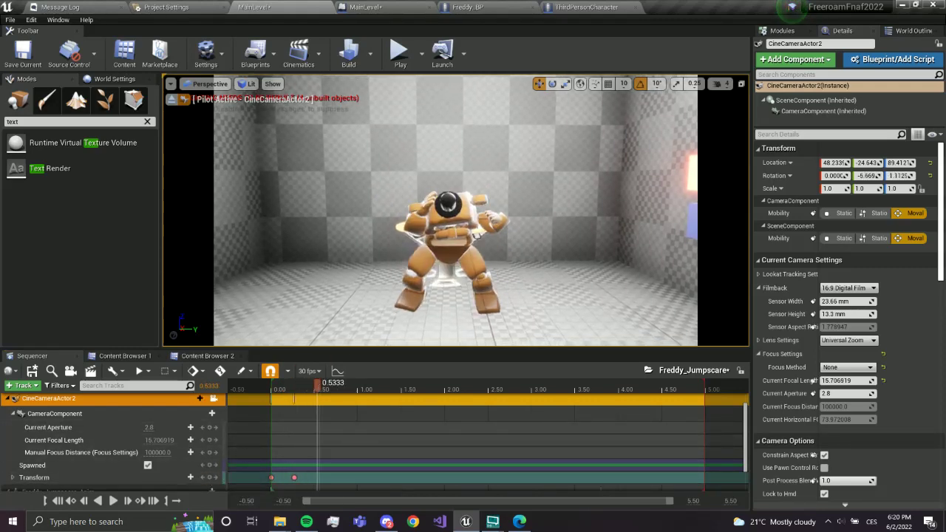
right_click(318, 266)
key(Escape)
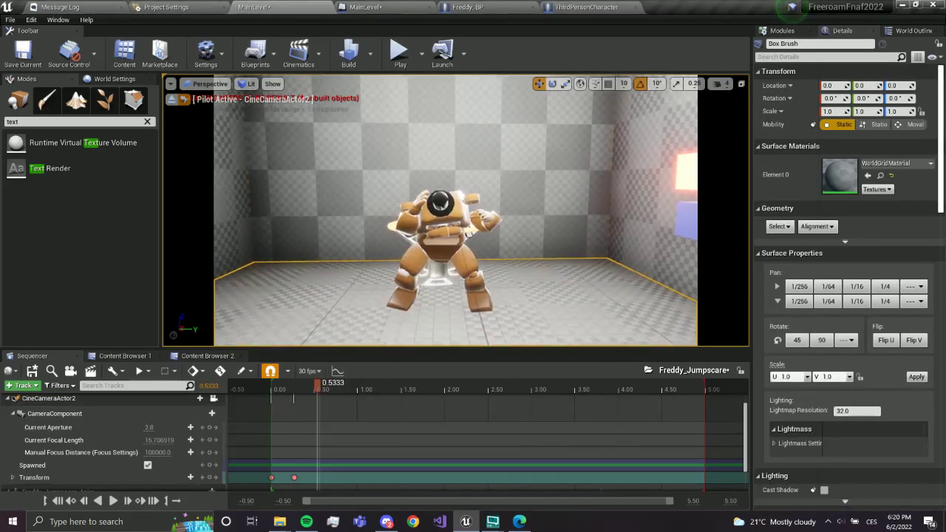
right_drag(313, 226, 313, 226)
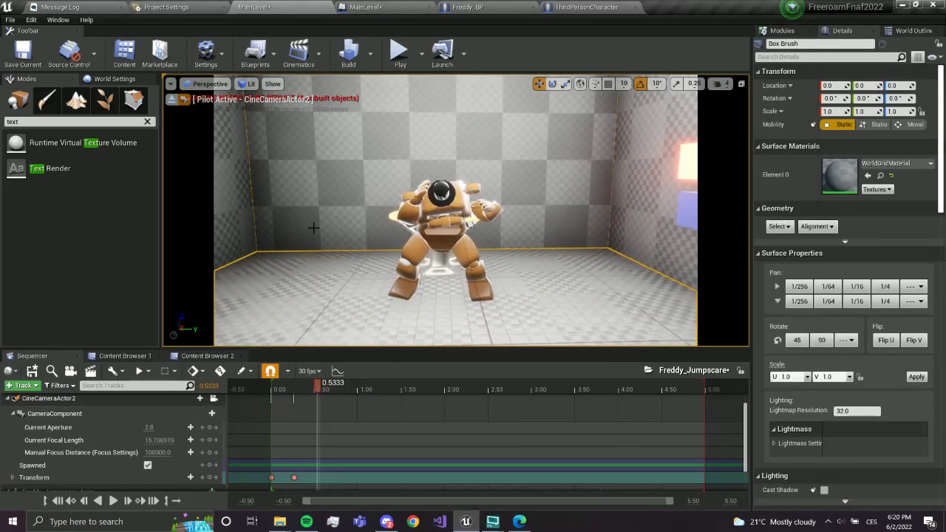
click(210, 477)
Add camera transform keys at 0.6667, 0.7667 and 1.1333 seconds, raising and tilting the view
drag(320, 387, 329, 387)
right_drag(424, 276, 423, 276)
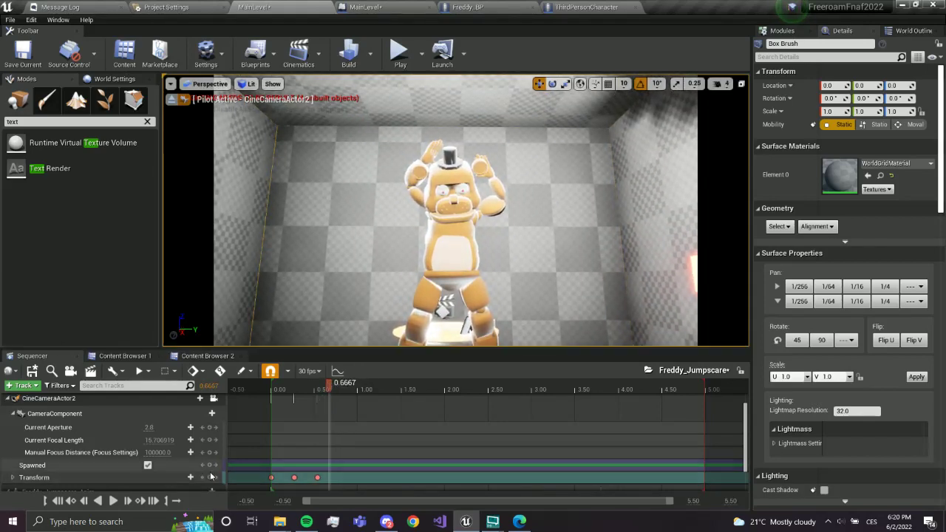
click(210, 478)
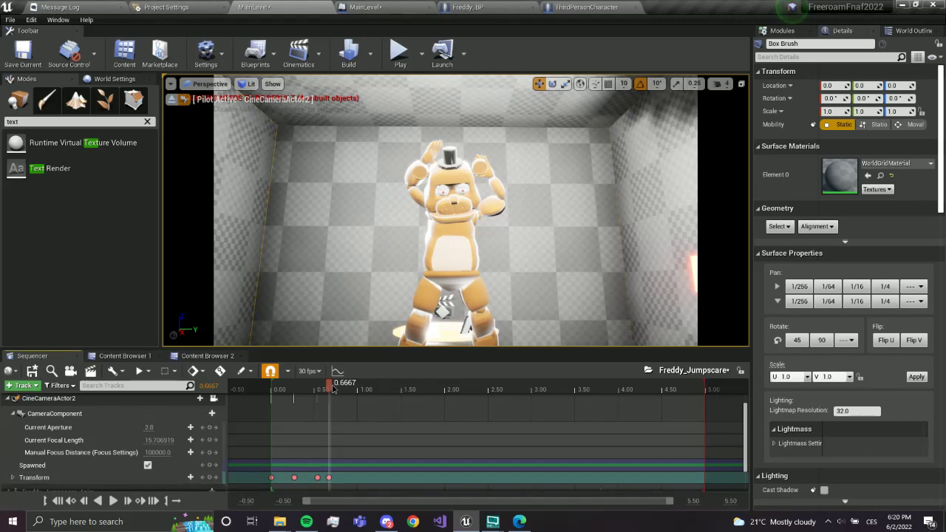
drag(334, 390, 338, 389)
right_drag(423, 276, 423, 277)
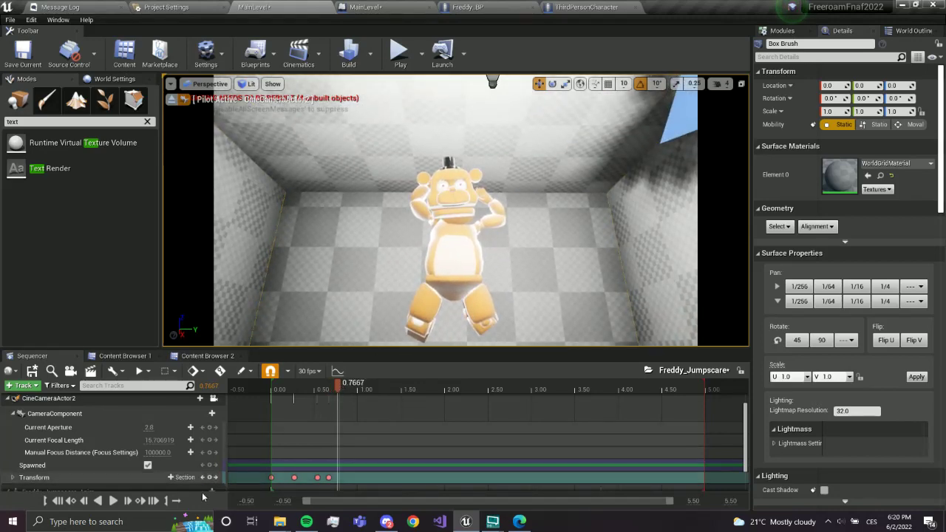
click(211, 477)
drag(337, 384, 349, 384)
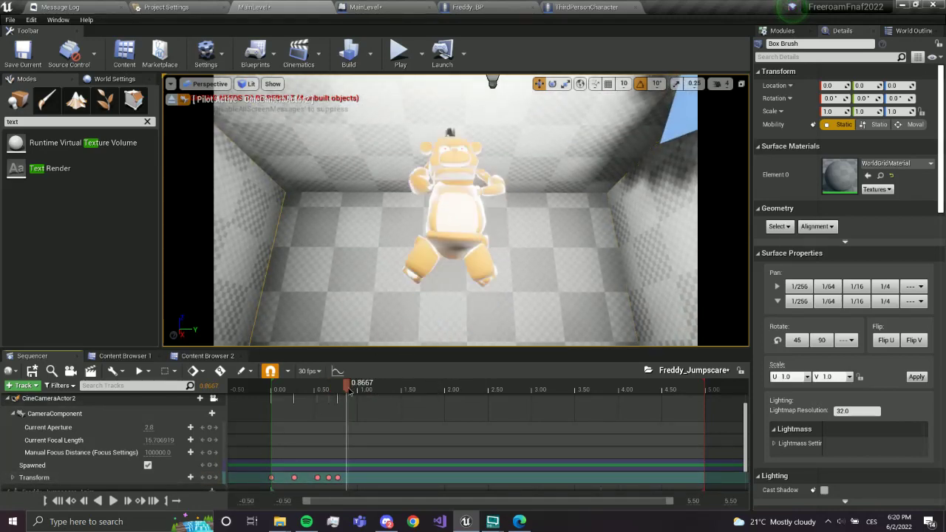
right_drag(382, 310, 382, 295)
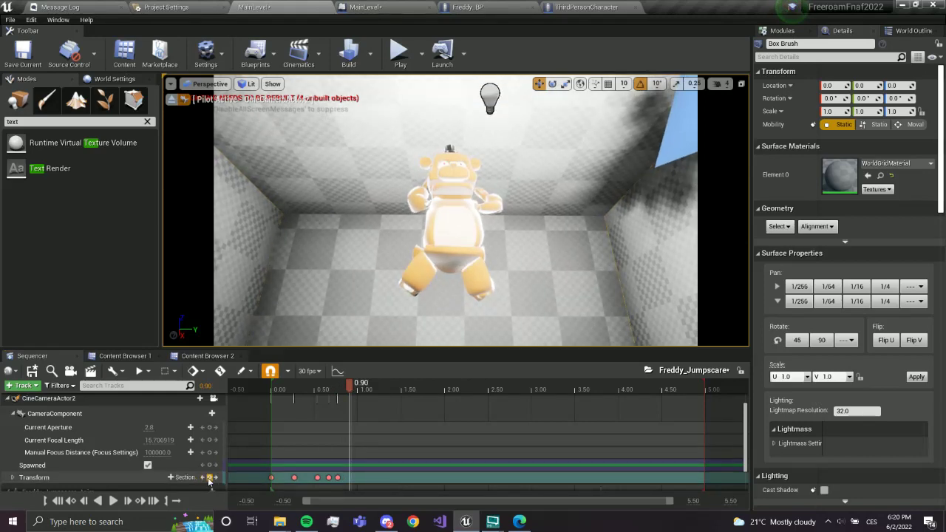
drag(365, 390, 369, 390)
right_drag(370, 340, 365, 331)
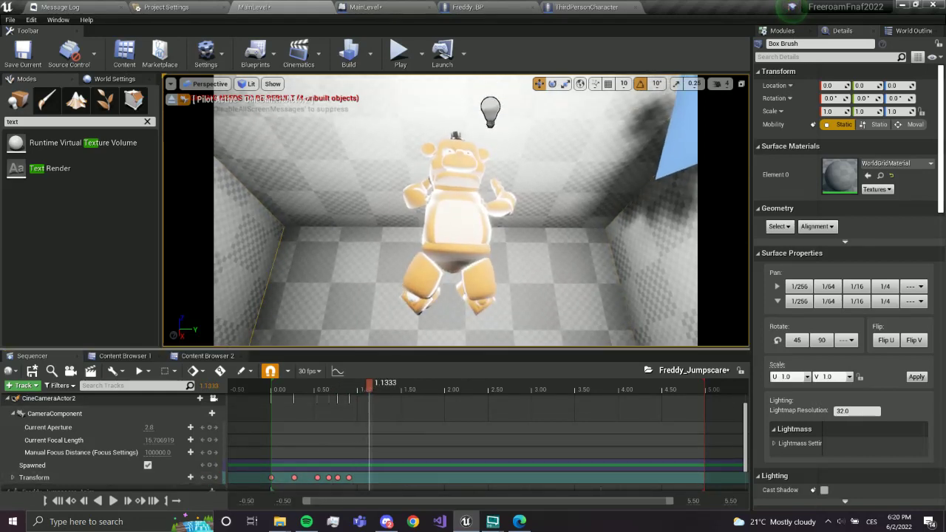
click(211, 477)
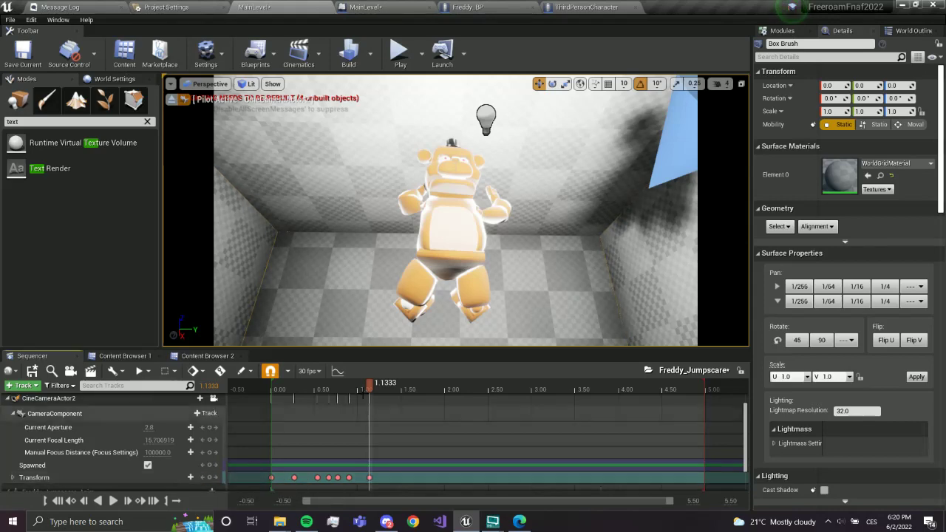
Key the camera at 1.2667, then move it closer to Freddy at 1.43 and 1.63 seconds
drag(369, 384, 381, 383)
right_drag(381, 310, 381, 319)
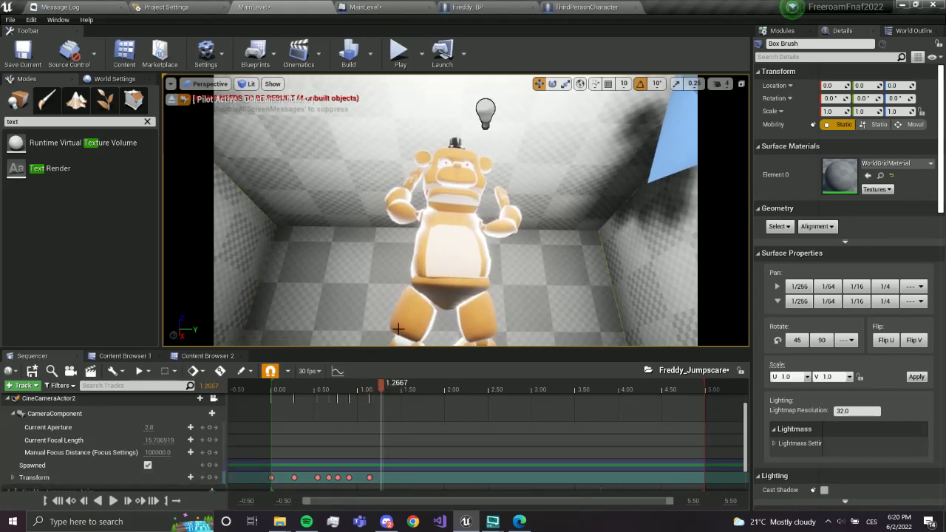
click(211, 477)
drag(374, 392, 396, 389)
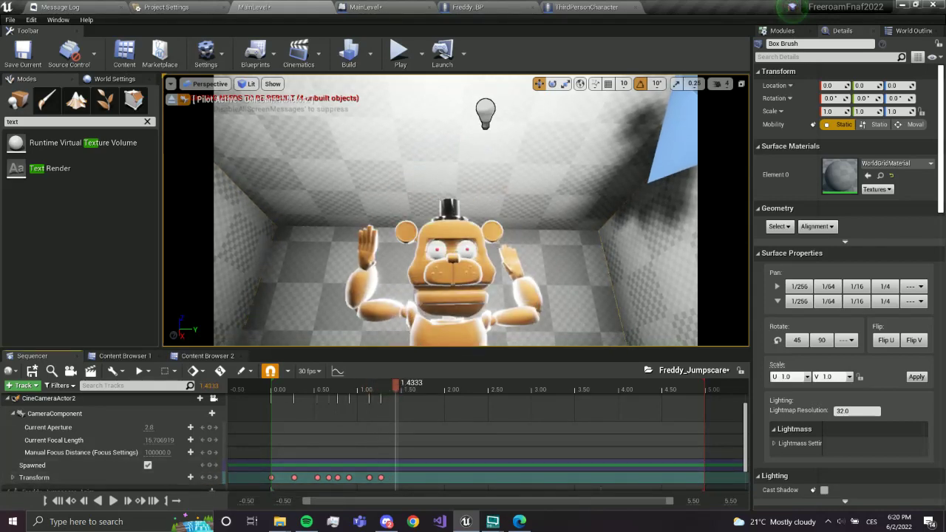
right_drag(399, 317, 399, 303)
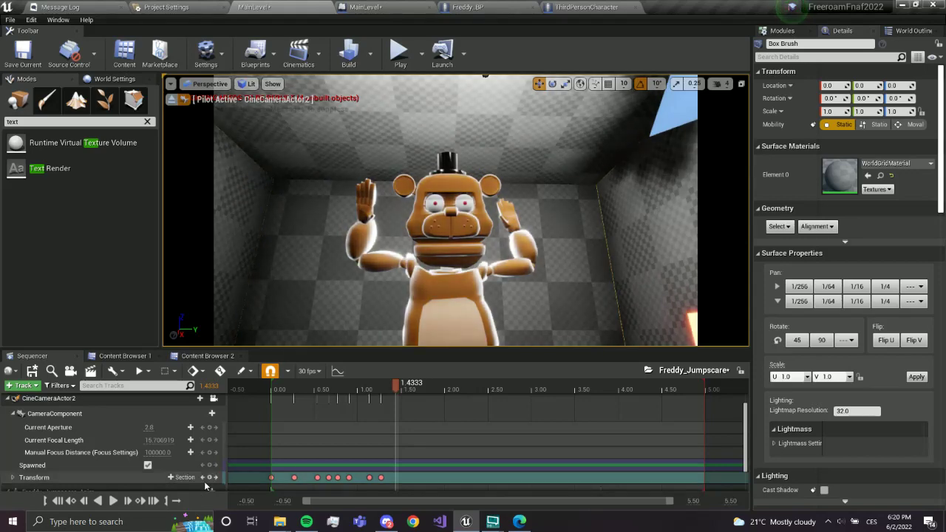
click(414, 390)
mouse_move(443, 296)
right_down()
mouse_move(436, 253)
mouse_move(465, 302)
mouse_move(466, 281)
right_up()
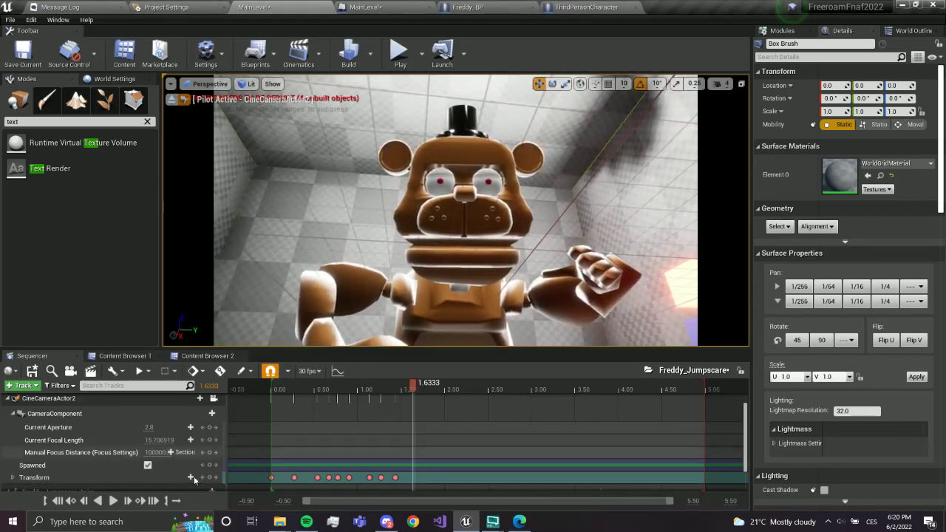
Add camera transform keys at 1.63, 1.73, 1.87 and 2.07 seconds, aim upward, then rewind
click(209, 477)
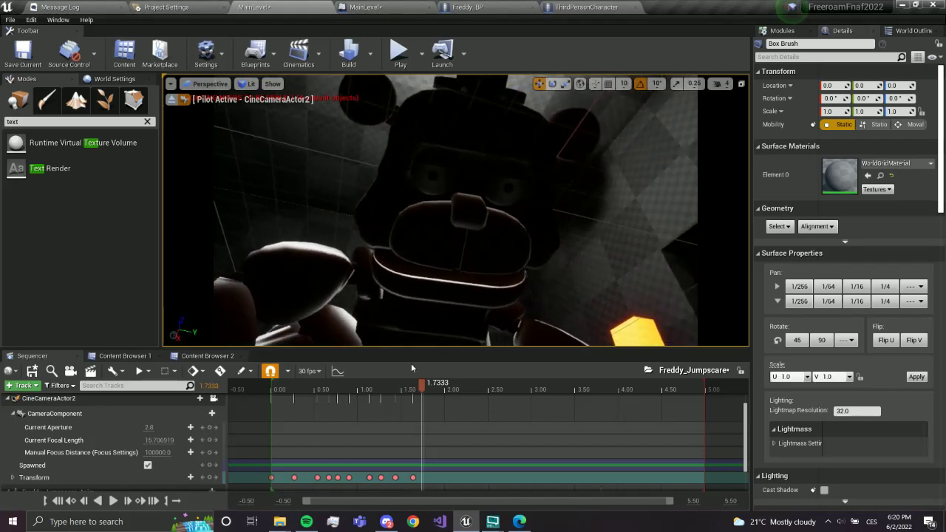
click(204, 478)
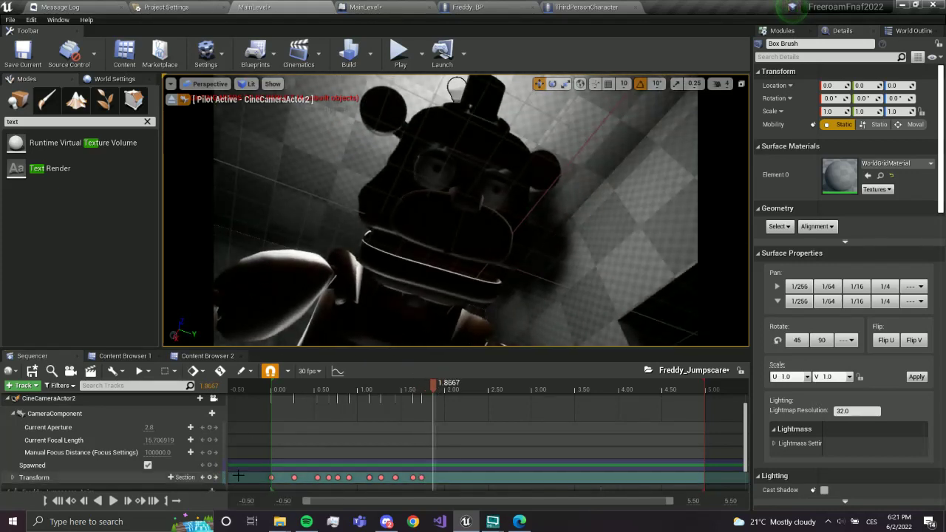
click(209, 478)
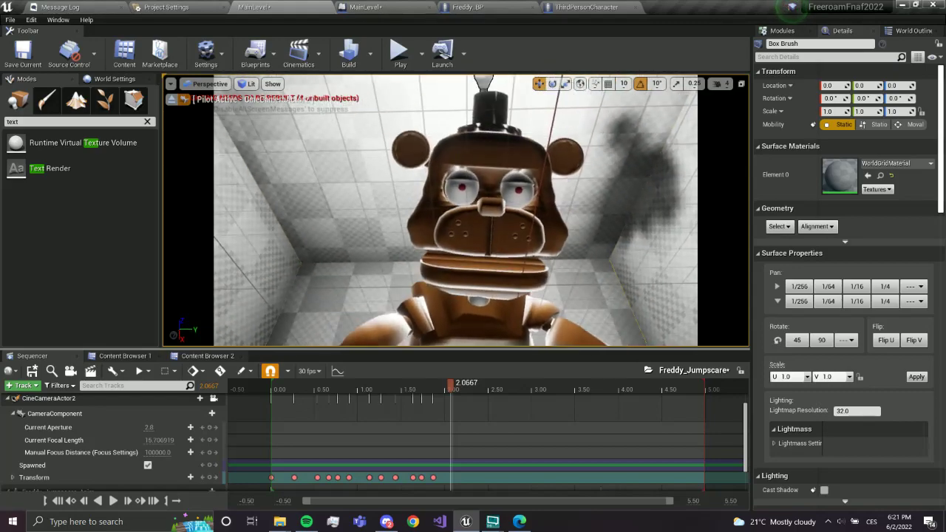
click(208, 478)
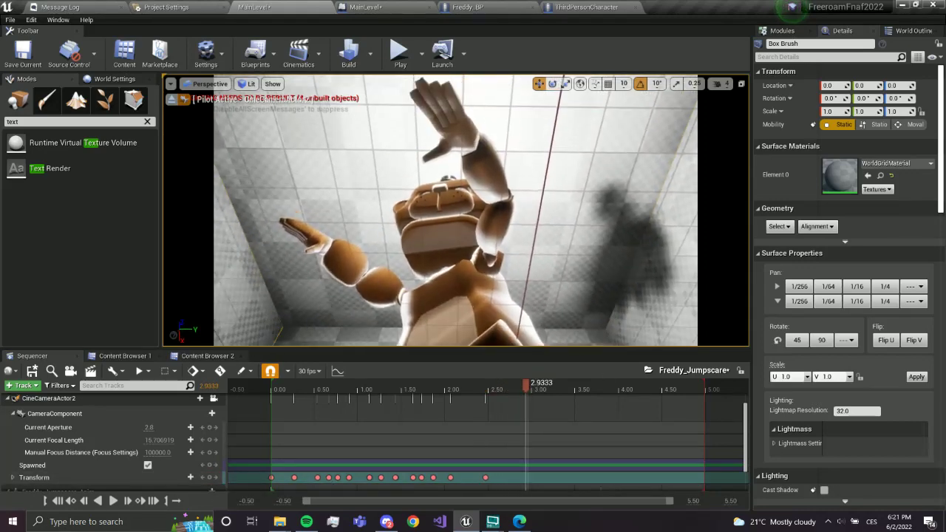
click(204, 477)
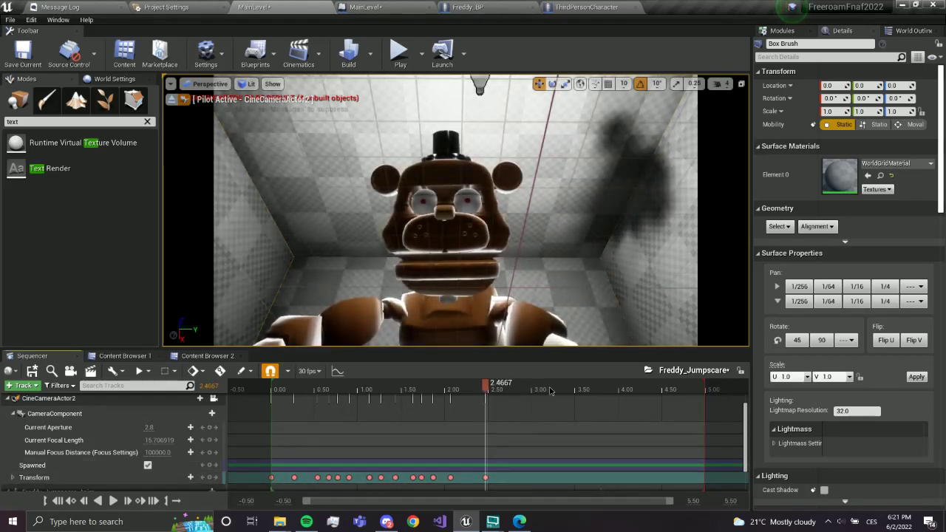
right_drag(583, 336, 583, 336)
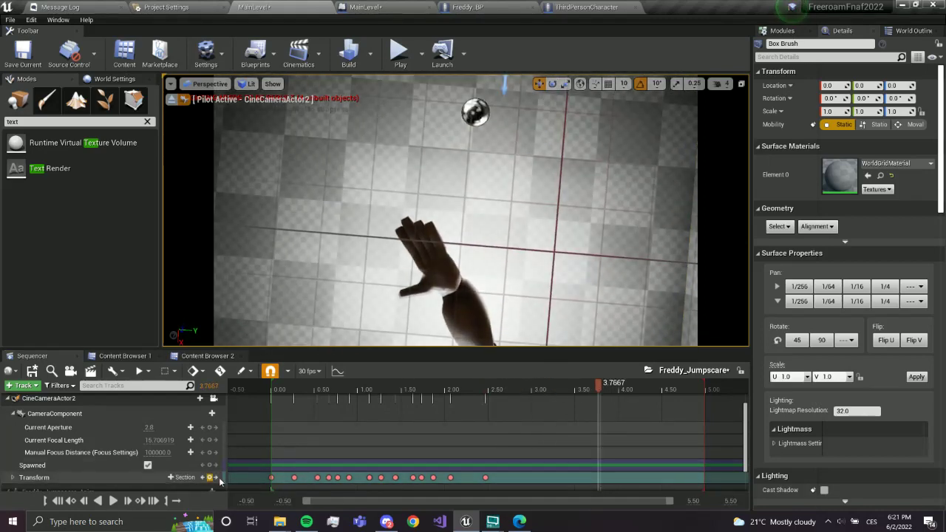
click(274, 387)
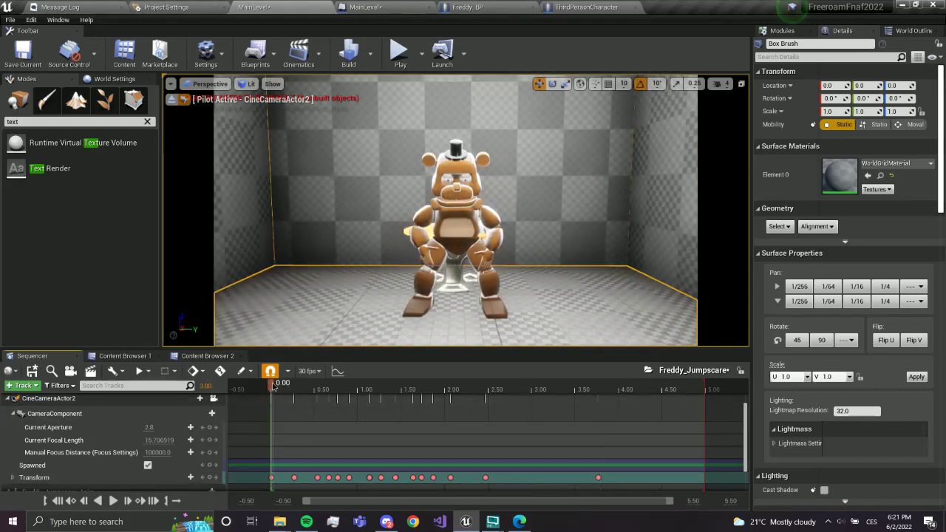
Preview the camera move and add a transform key at 2.2333 seconds
key(space)
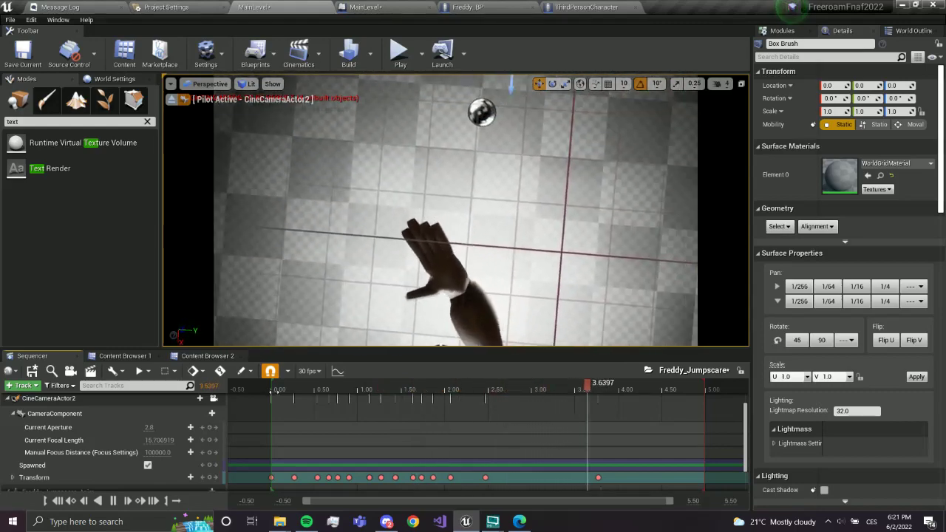
click(448, 387)
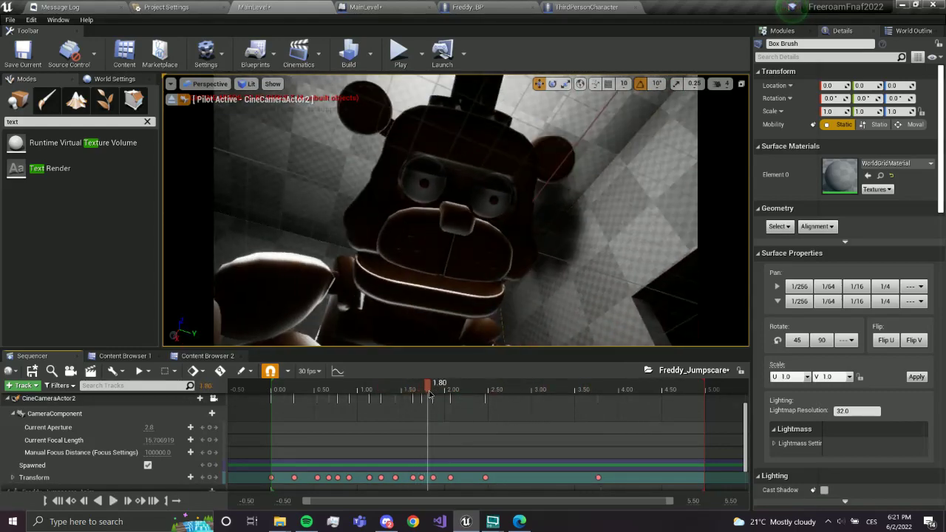
drag(441, 392, 399, 390)
key(space)
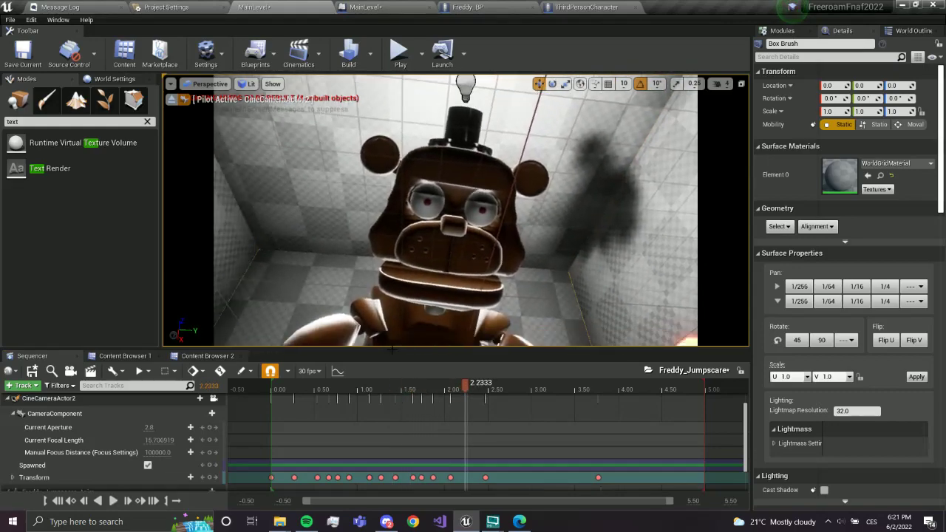
click(209, 477)
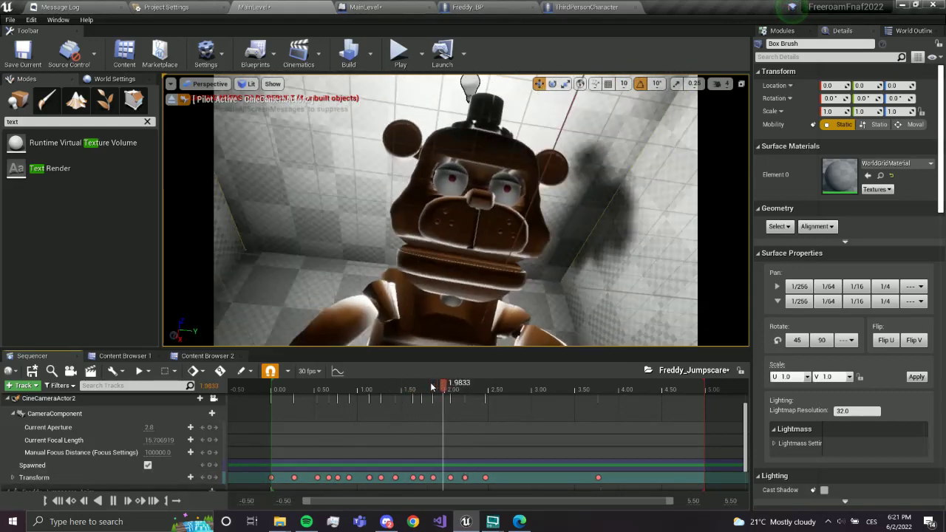
key(space)
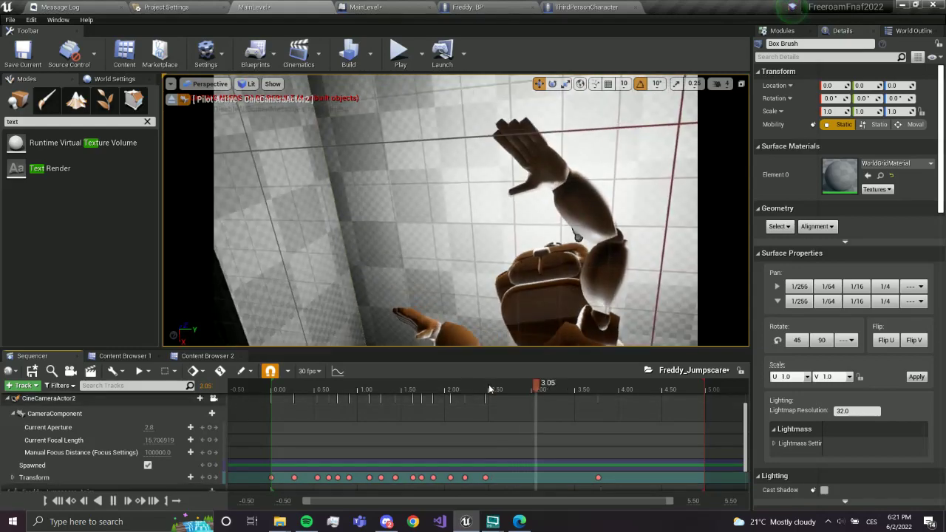
key(space)
Drag the last camera key out to the 5-second end and review the shot around 2–2.63 seconds
drag(597, 479, 672, 479)
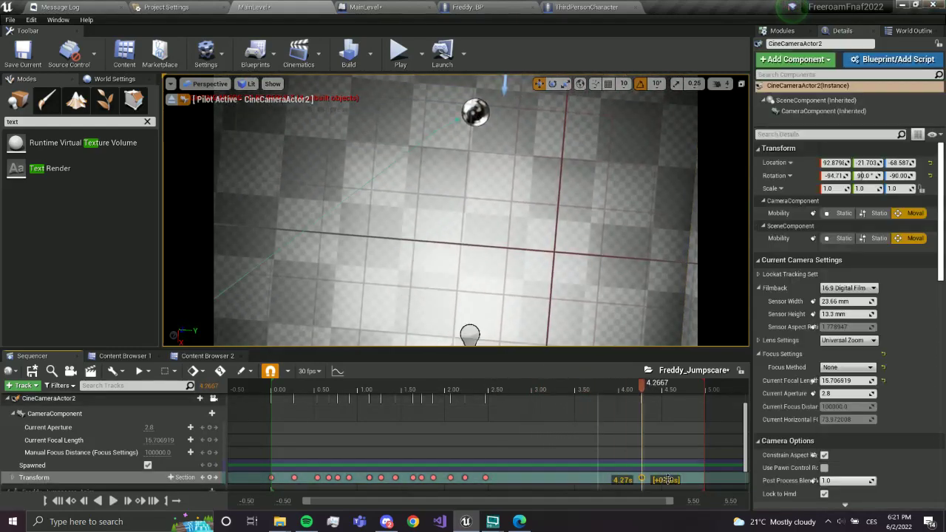
click(509, 397)
key(space)
click(389, 396)
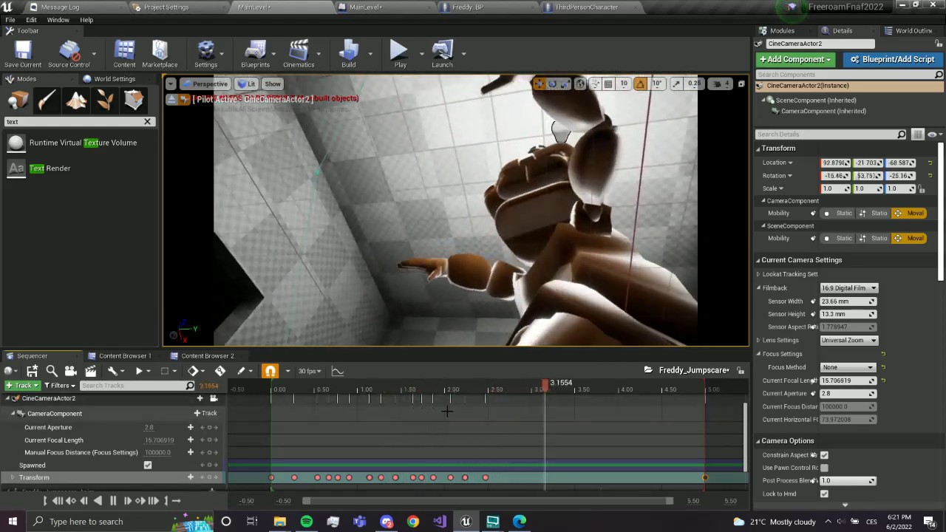
key(space)
click(437, 385)
drag(436, 386, 485, 401)
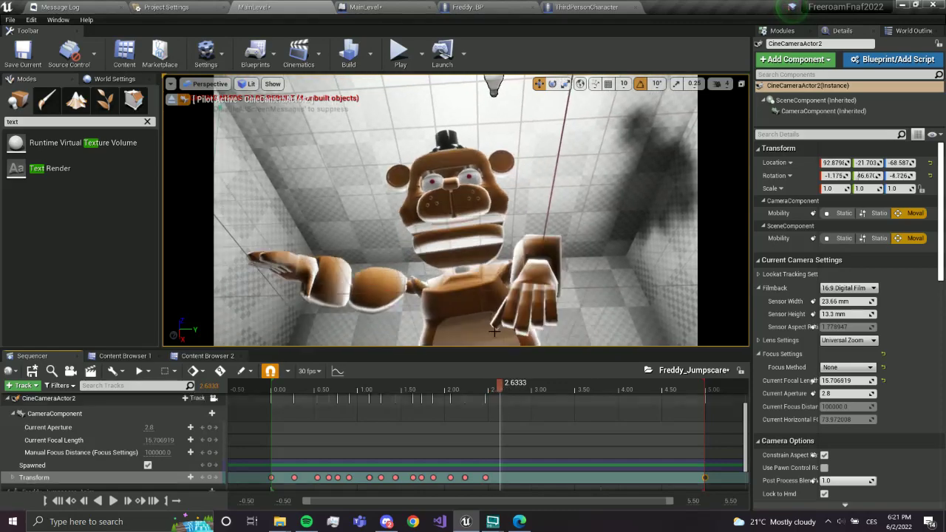
drag(485, 401, 500, 401)
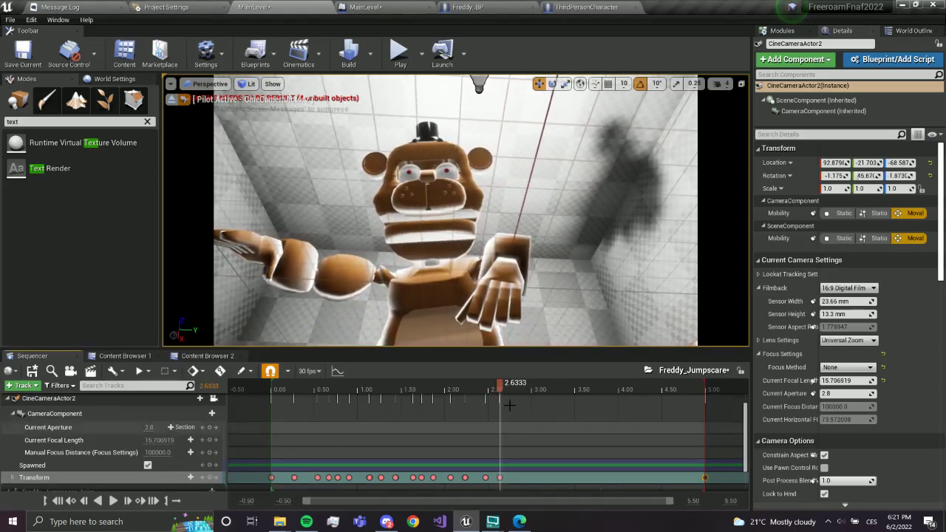
click(439, 385)
key(space)
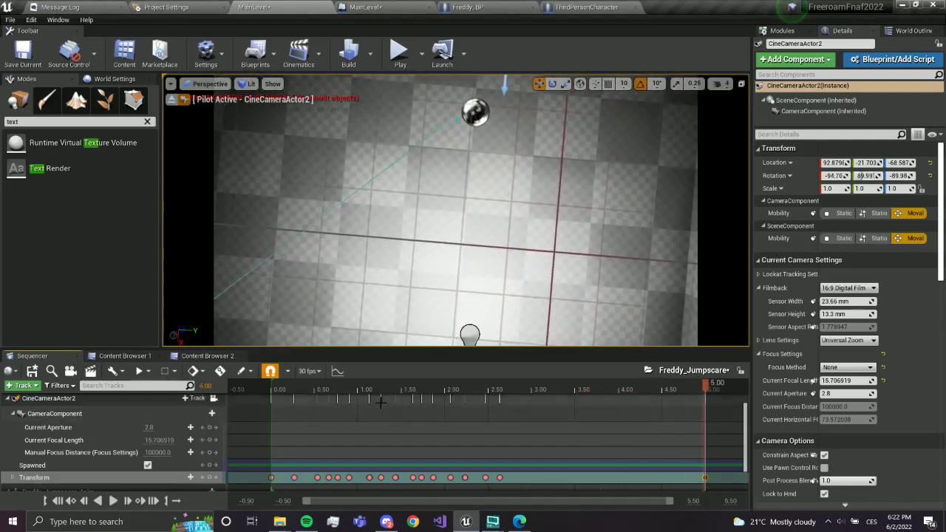
Add a Camera Cuts track using CineCameraActor2 and move the playhead toward 2.4 seconds
click(23, 386)
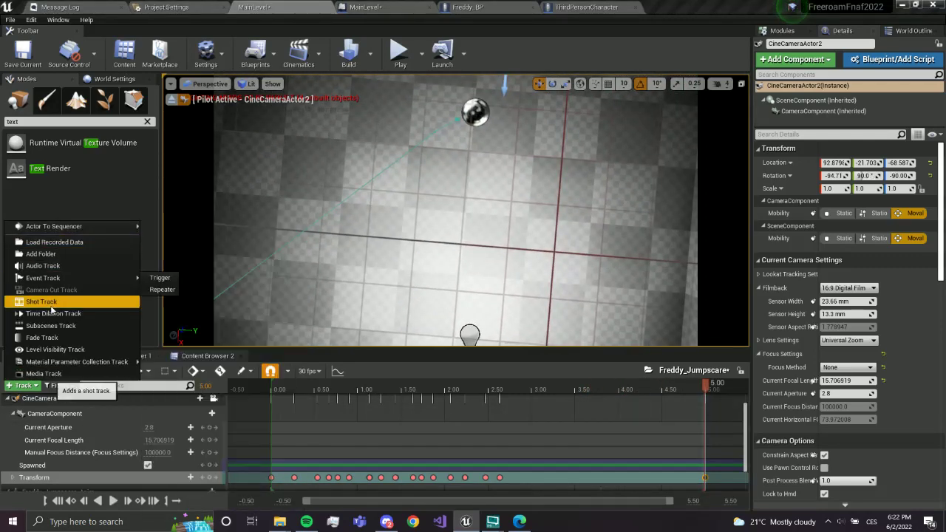
click(51, 290)
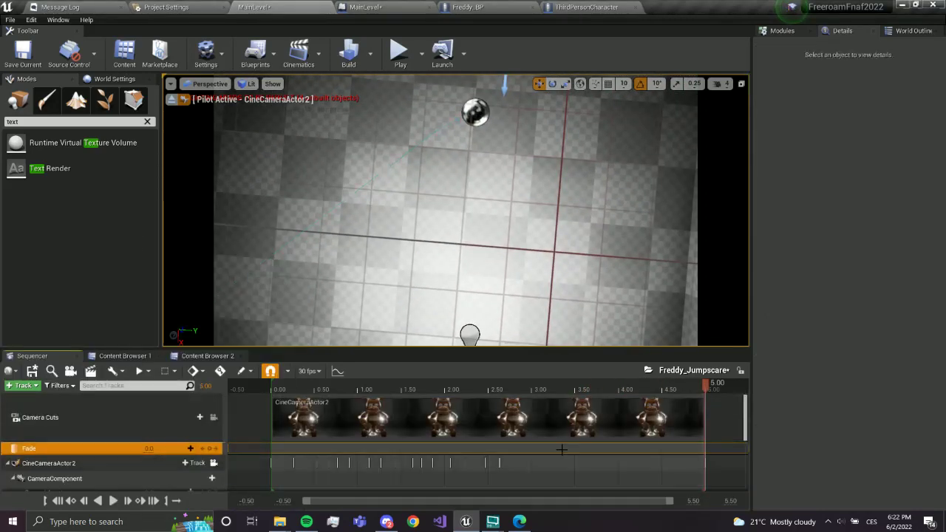
click(505, 388)
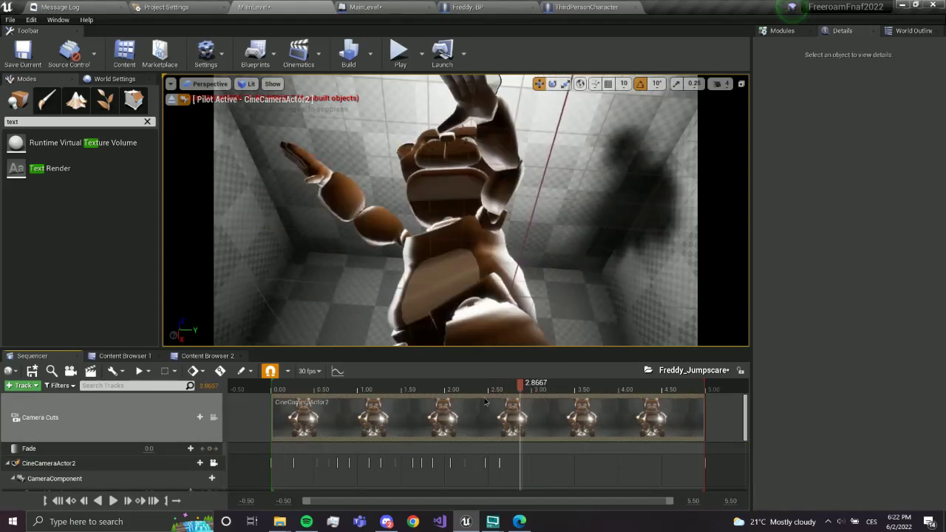
mouse_move(480, 401)
mouse_down()
mouse_move(495, 387)
mouse_move(618, 397)
mouse_up()
scroll(209, 433, down, 1)
Key the Fade track at 0 near 2.43 seconds and full black near 4.7, then play it back
key(Return)
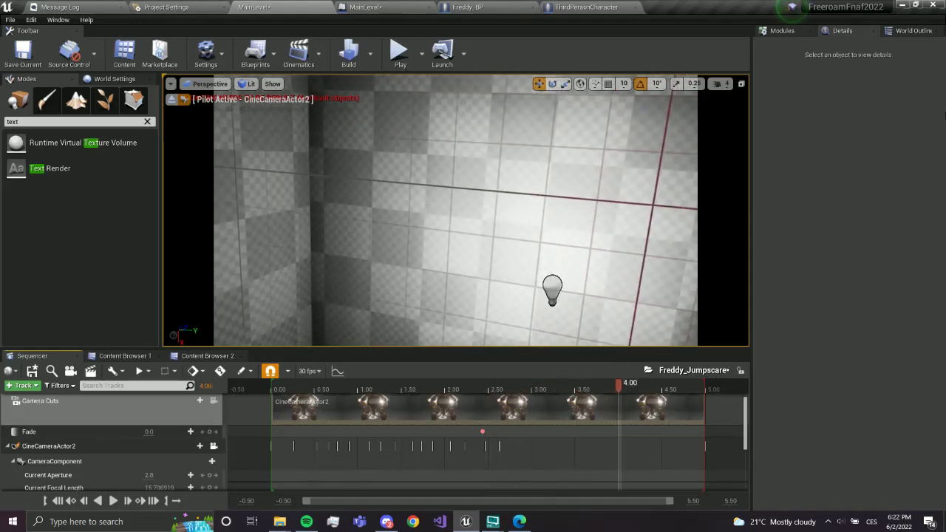
text(1)
key(Return)
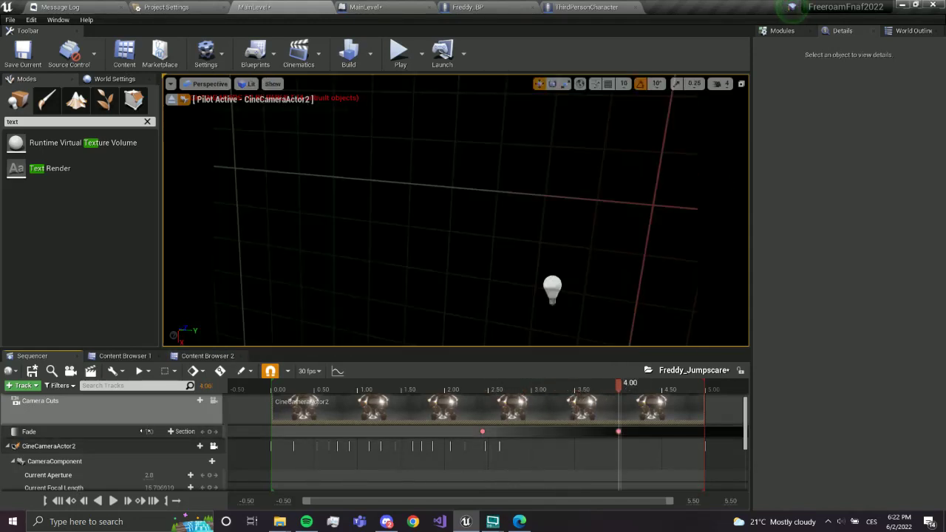
key(Home)
key(space)
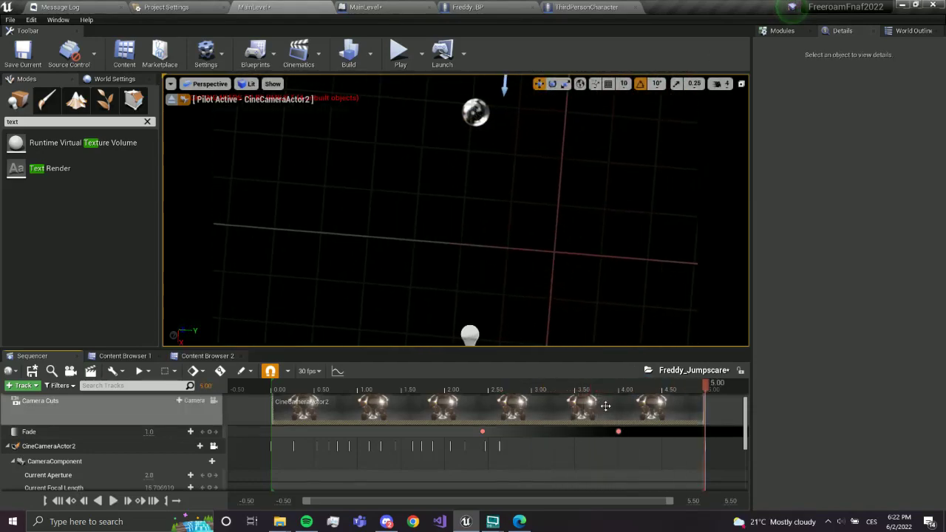
key(space)
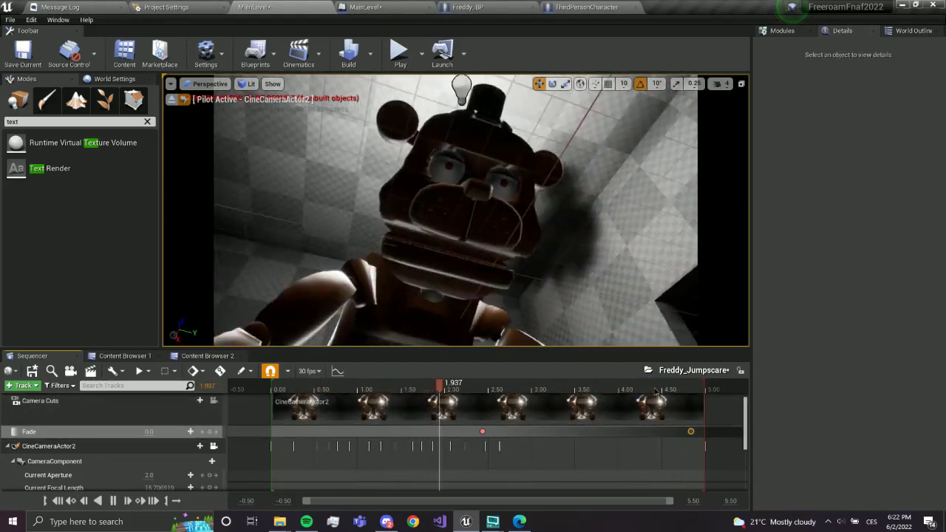
click(679, 386)
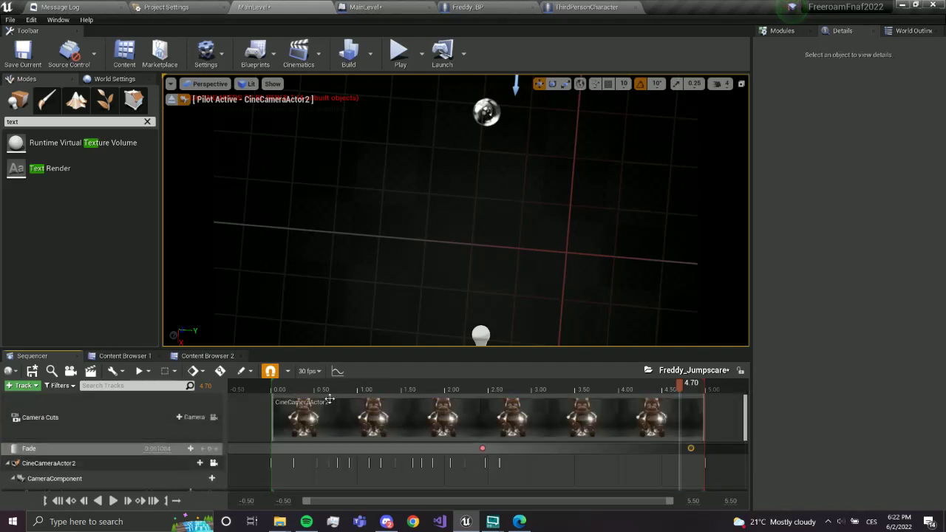
click(282, 386)
Add an Audio track to the sequence and set the playhead just past the start
click(188, 417)
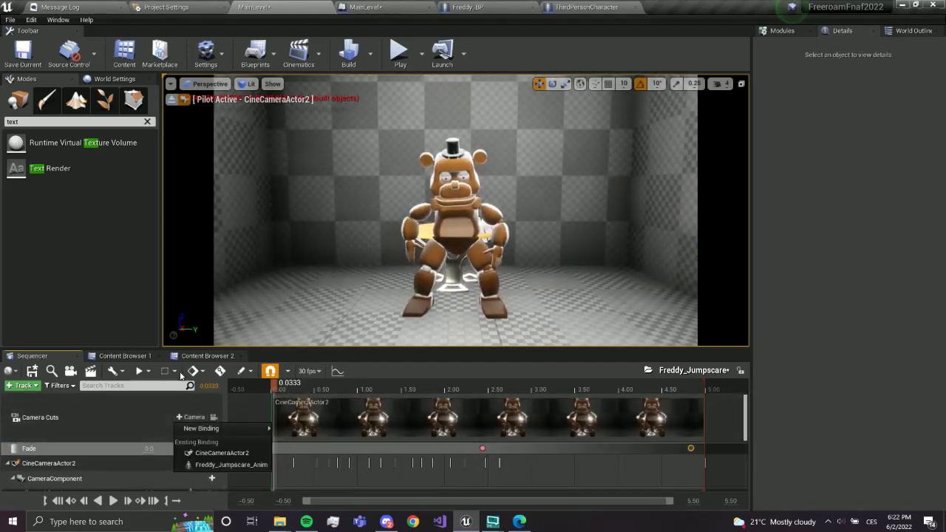
click(111, 417)
click(22, 384)
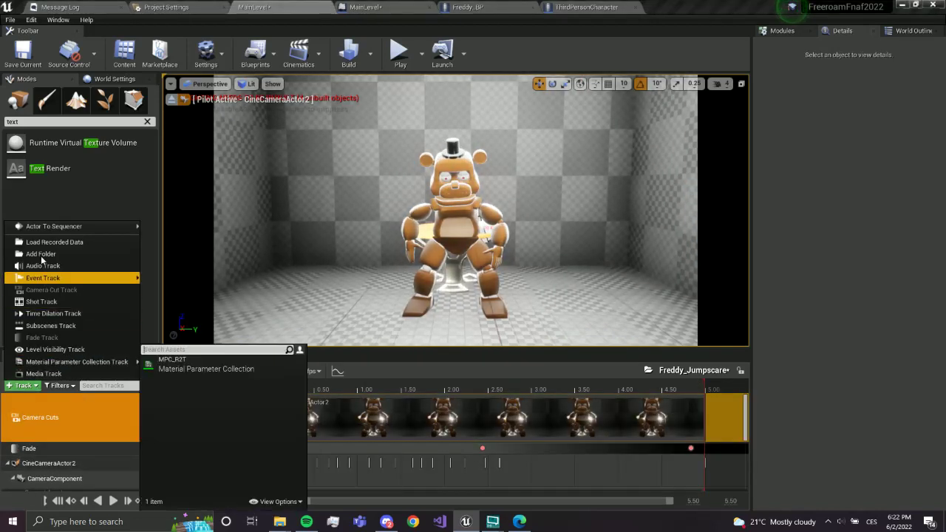
click(43, 265)
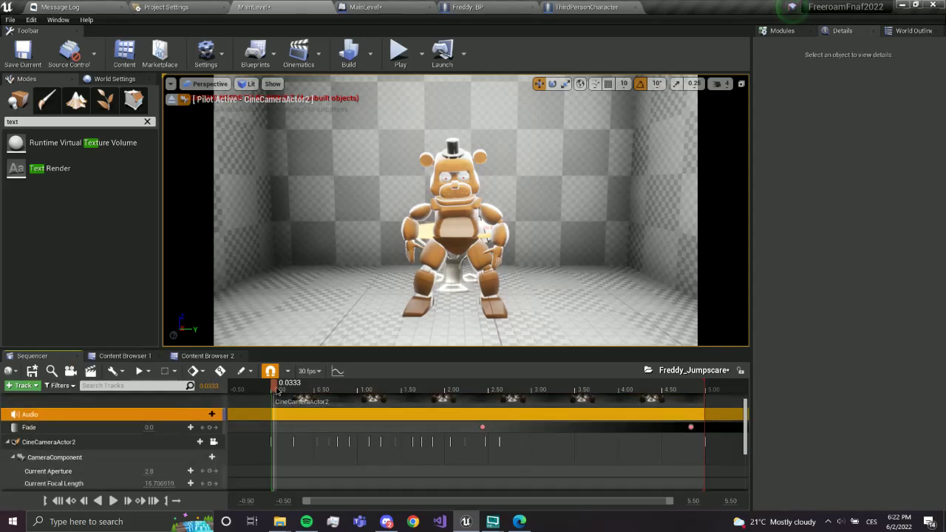
drag(279, 391, 274, 391)
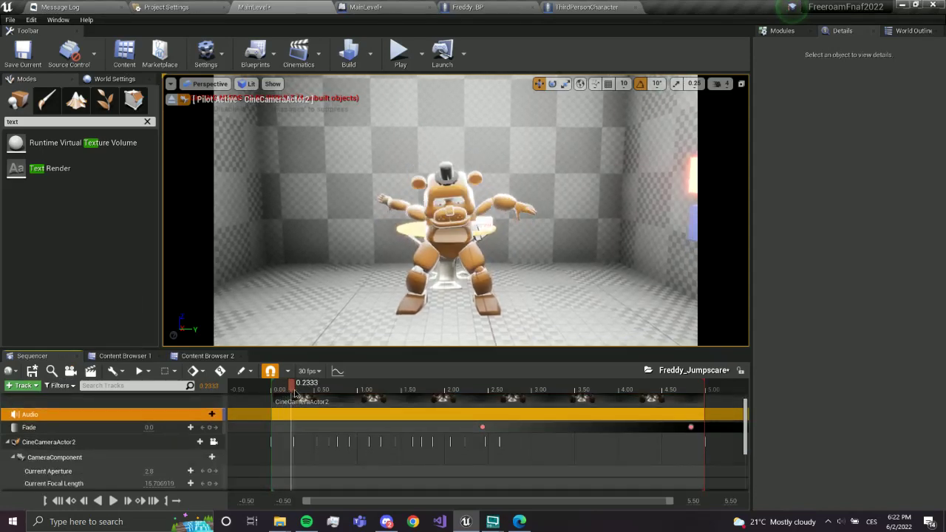
click(296, 392)
Hide engine content in the sound picker and add screech_Cue near the sequence start
click(209, 414)
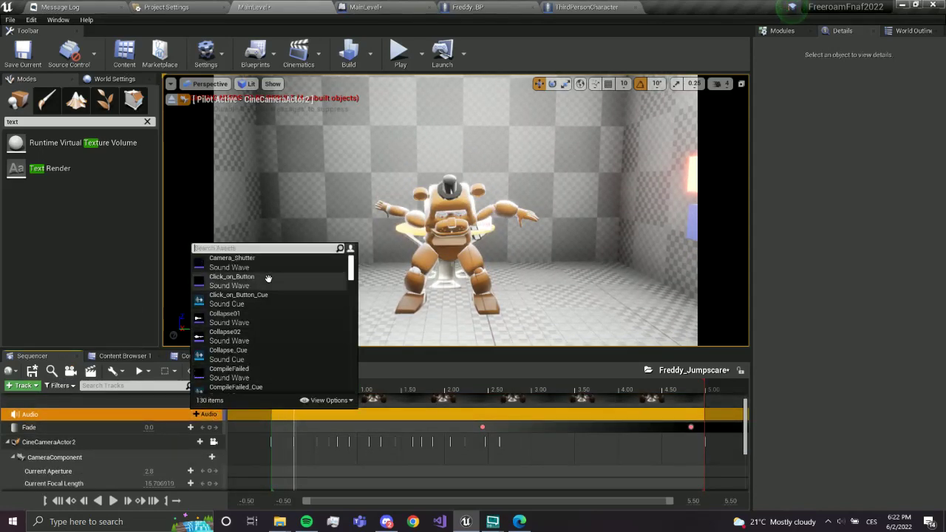
scroll(270, 295, down, 2)
scroll(267, 313, down, 3)
scroll(268, 313, down, 2)
scroll(270, 318, down, 2)
scroll(272, 325, down, 2)
scroll(275, 333, down, 1)
scroll(328, 400, down, 1)
click(328, 399)
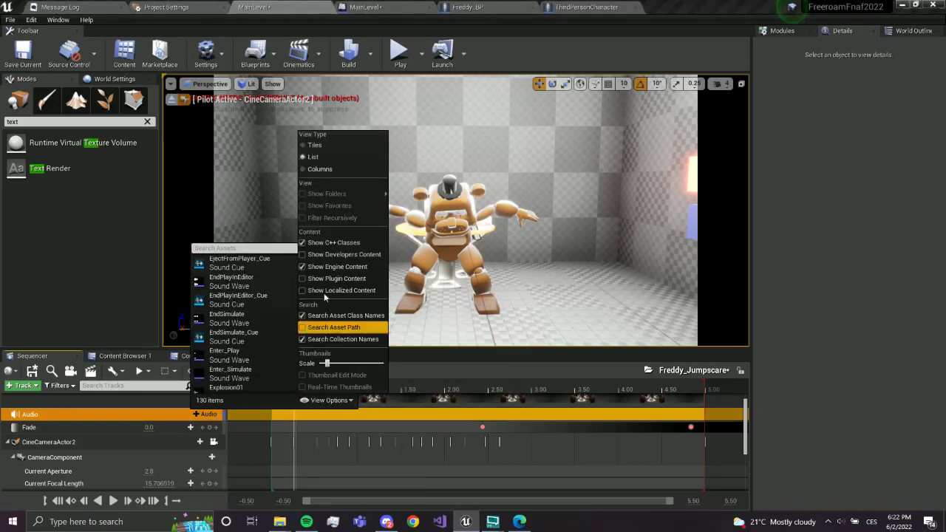
click(308, 266)
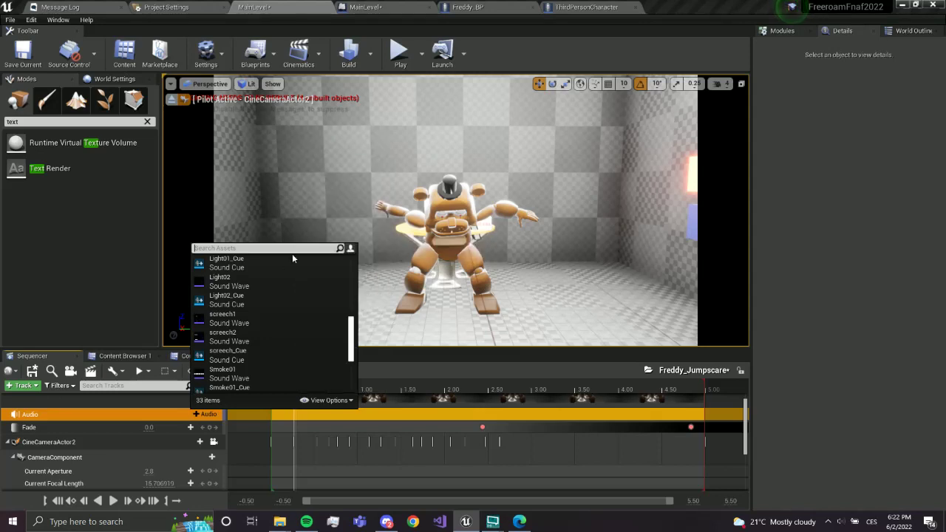
click(237, 353)
click(286, 384)
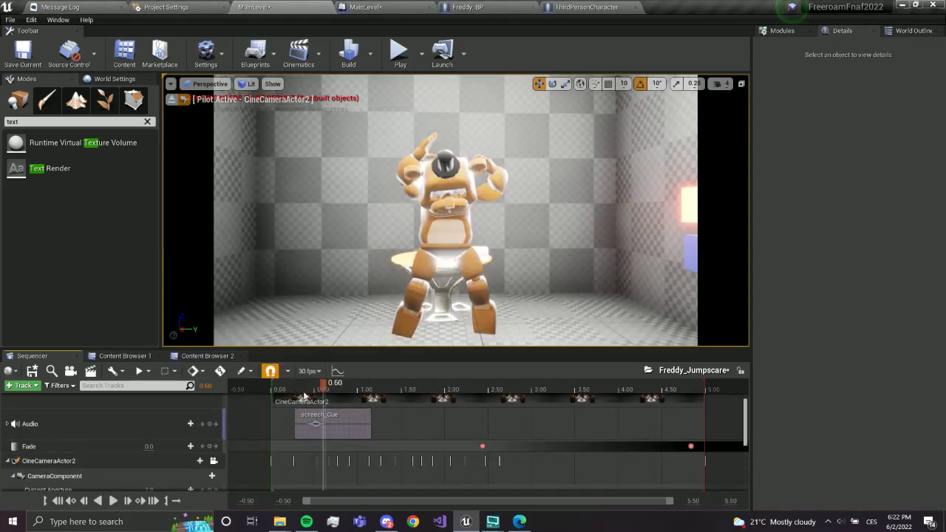
drag(309, 414, 300, 413)
Add a second screech_Cue section at about 0.67 seconds and preview the audio
click(300, 391)
click(332, 389)
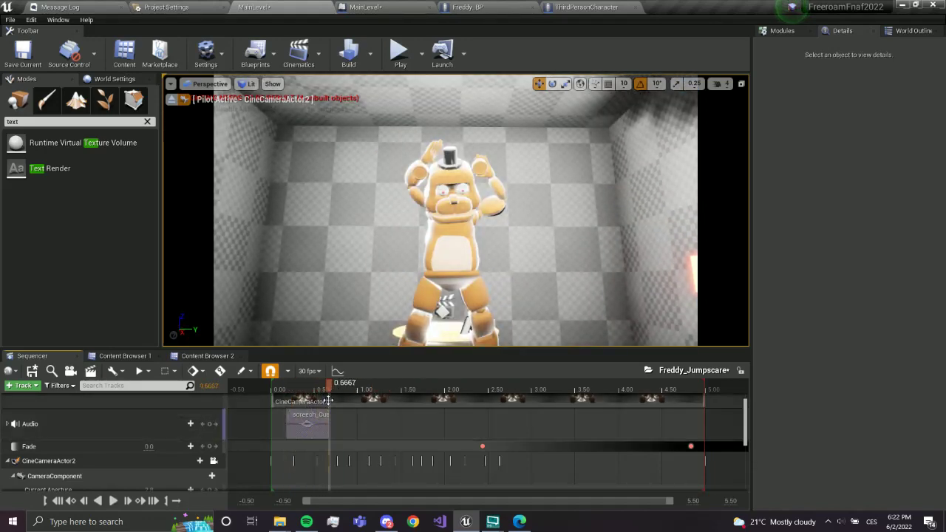
click(185, 423)
text(screech)
click(203, 308)
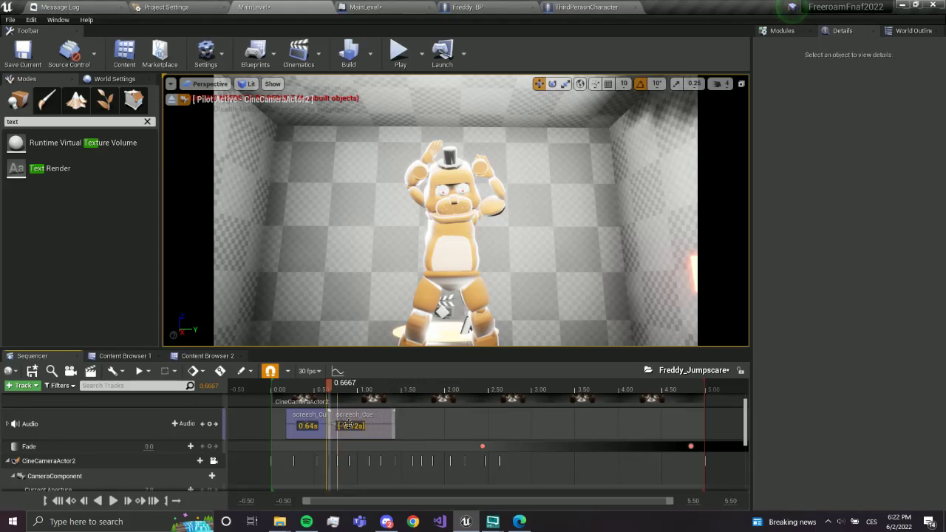
key(space)
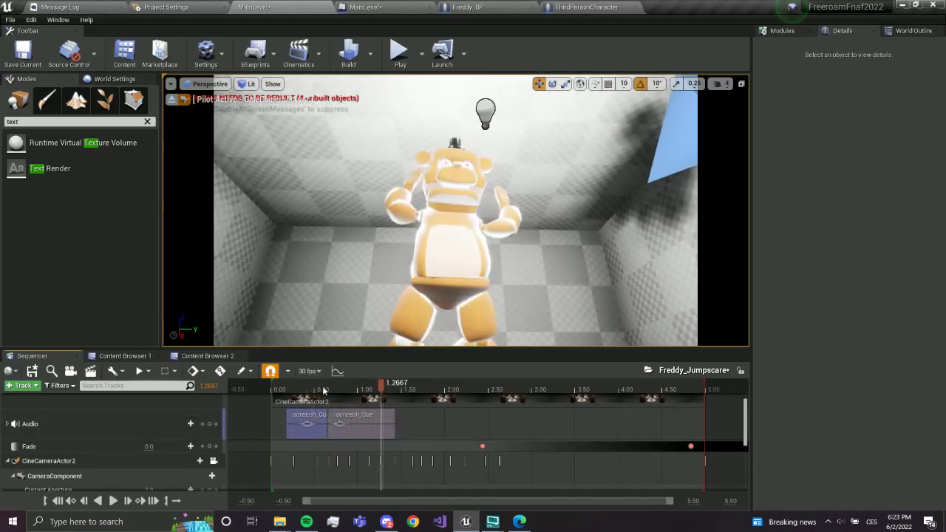
Trim the second screech section to meet the first and replay the jumpscare
key(ctrl+z)
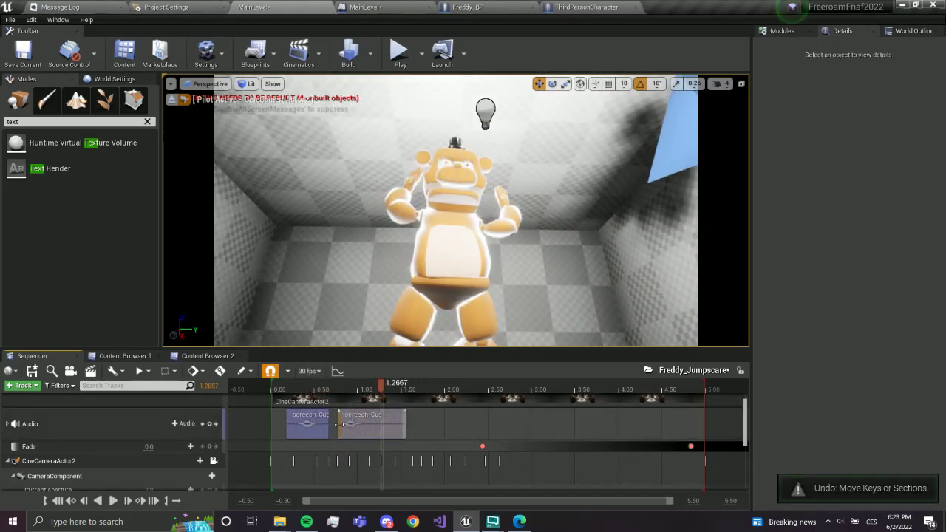
drag(329, 418, 302, 422)
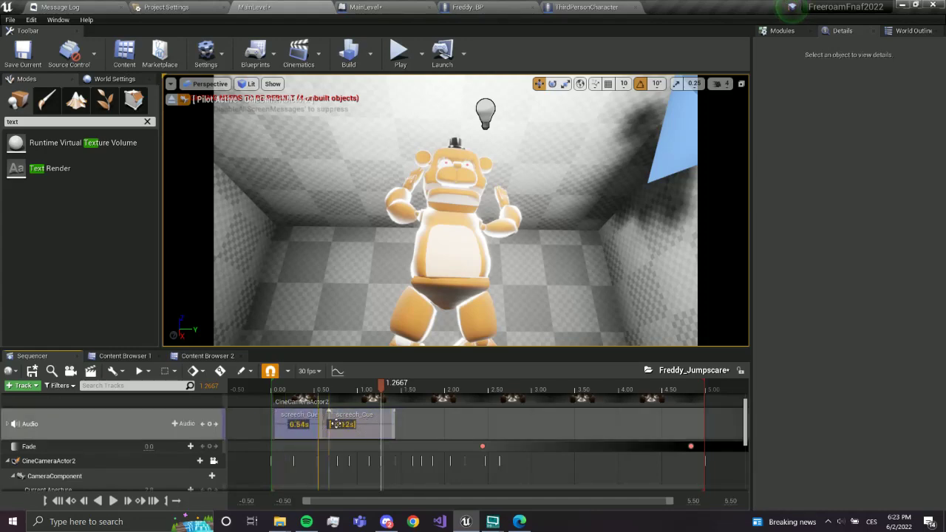
click(298, 383)
key(space)
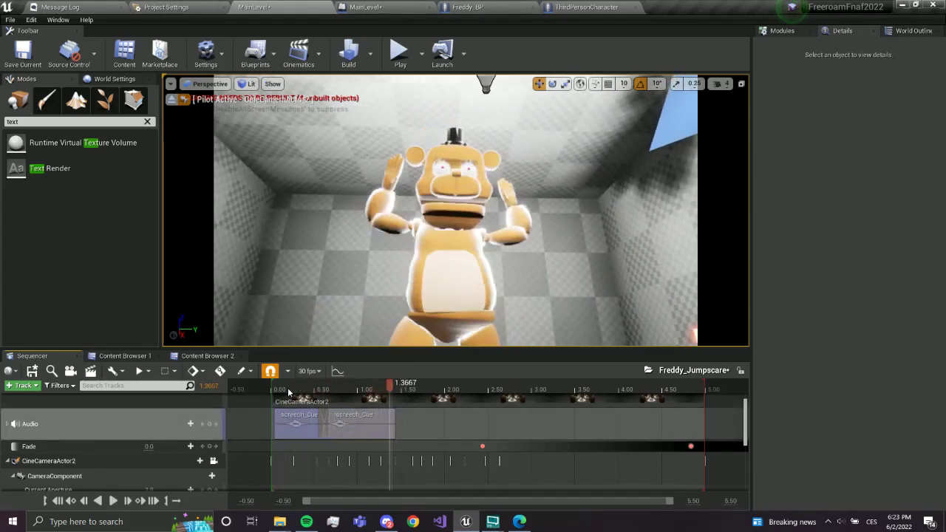
click(286, 390)
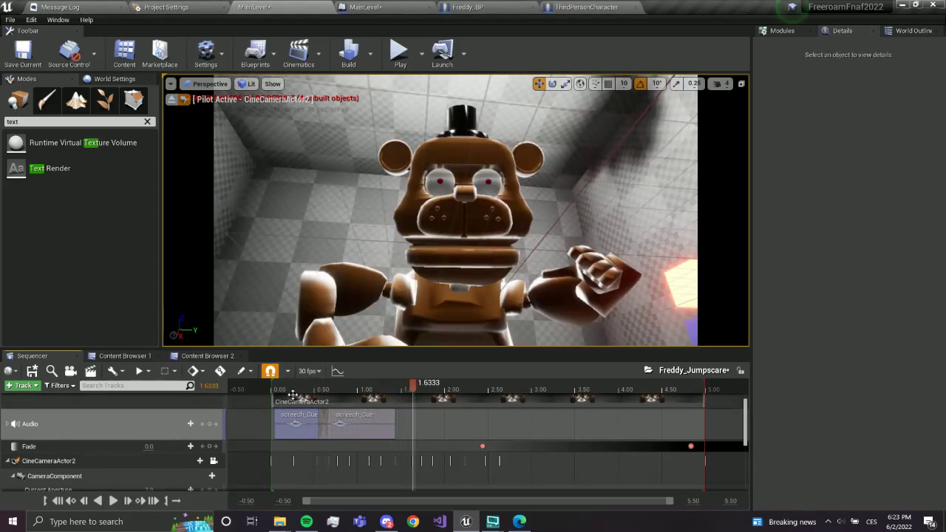
Add a Footstep sound to the jumpscare audio track at about 1.47 seconds
drag(413, 382, 400, 382)
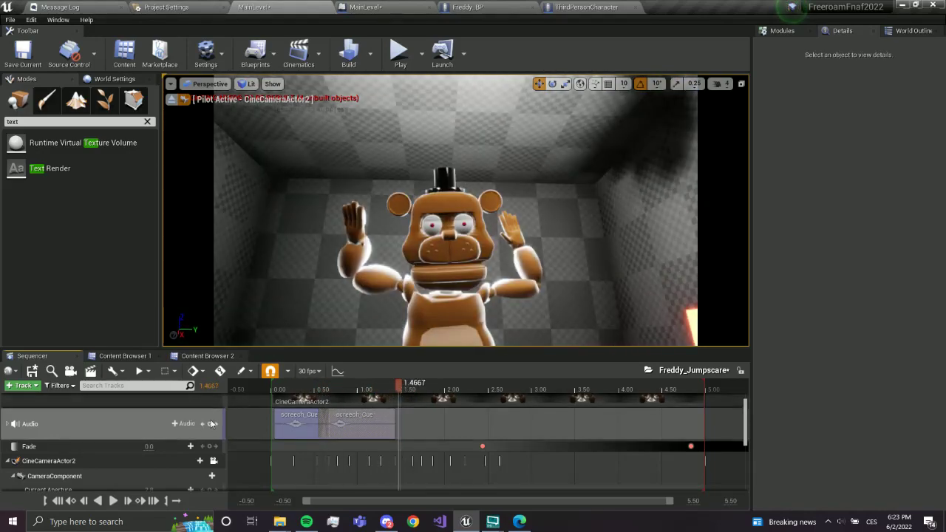
click(190, 425)
text(foo)
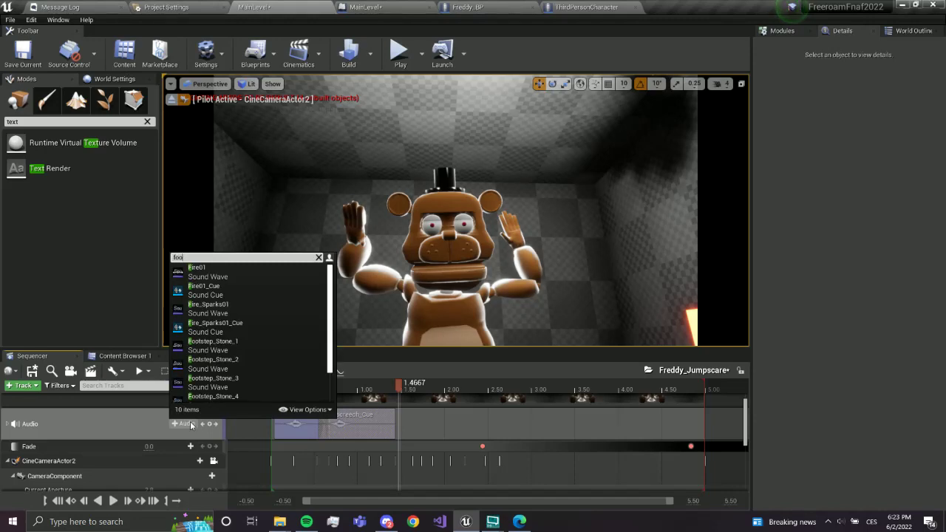
text(t)
click(246, 369)
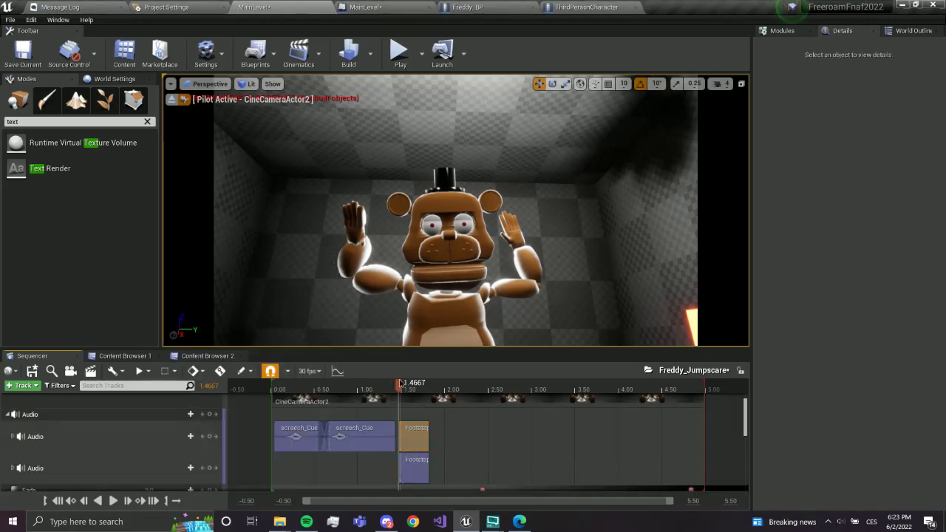
drag(396, 383, 450, 384)
Slide the lower Footstep section earlier and preview the footsteps from about 0.9 seconds
drag(410, 463, 402, 463)
click(349, 382)
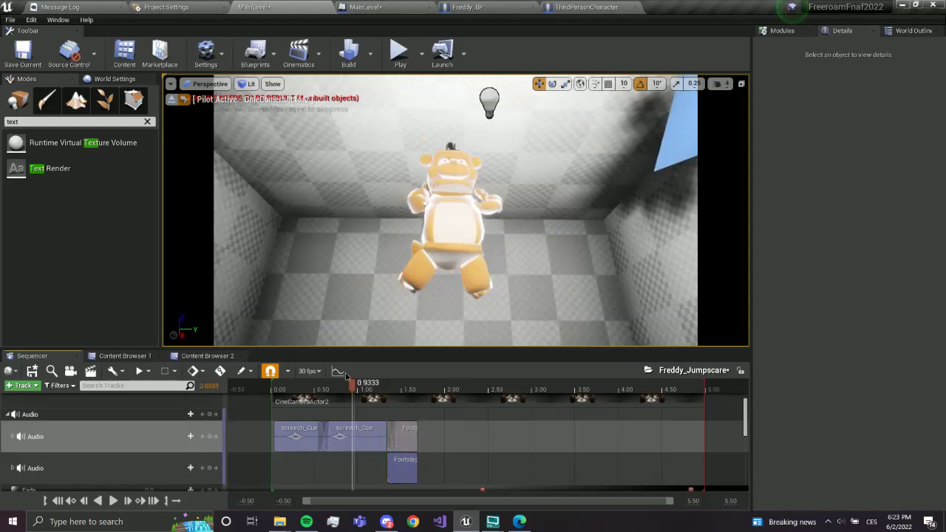
key(space)
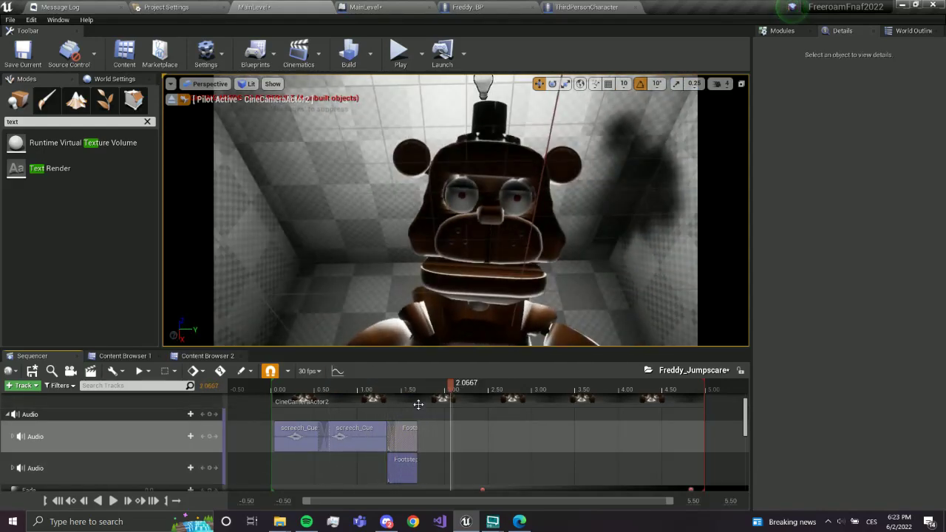
key(Left)
key(Left)
key(Left)
key(Left)
key(Left)
key(Left)
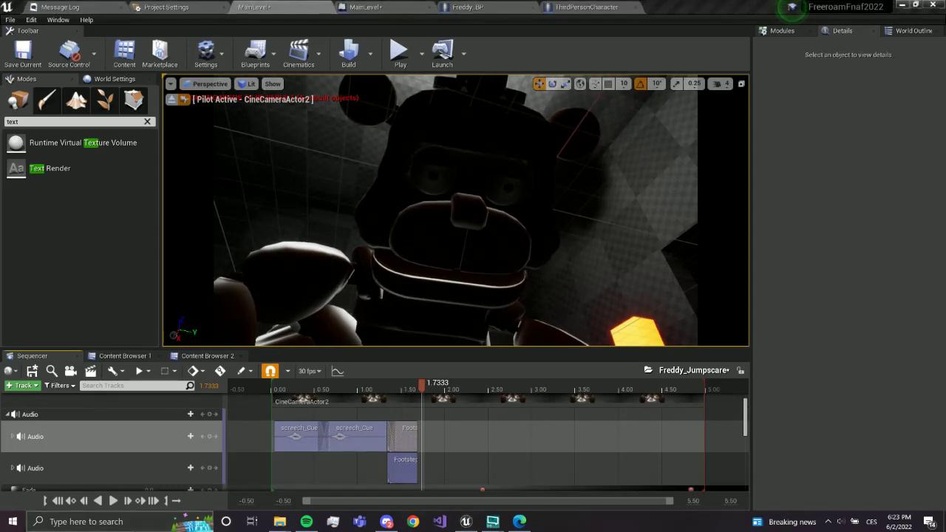
click(153, 512)
Launch Audacity and record a roughly four-second stereo clip, then play it back
text(daci)
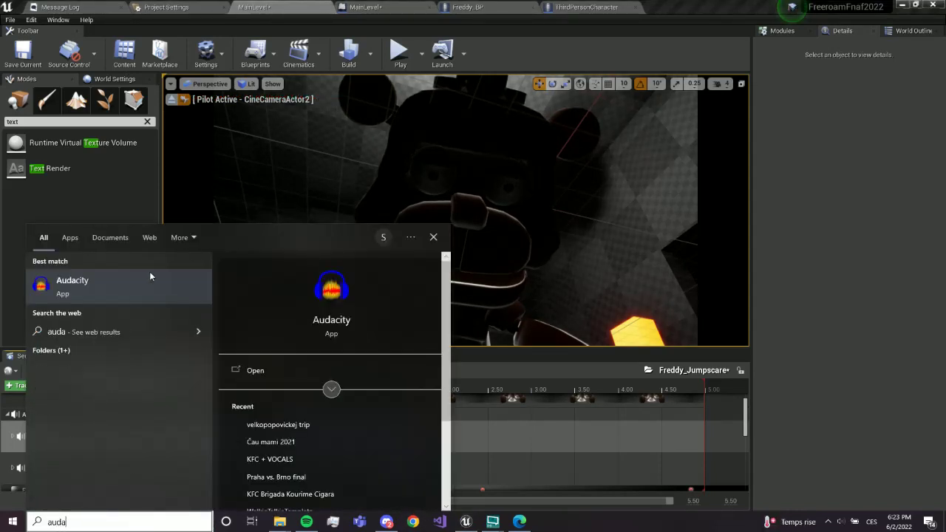
click(135, 292)
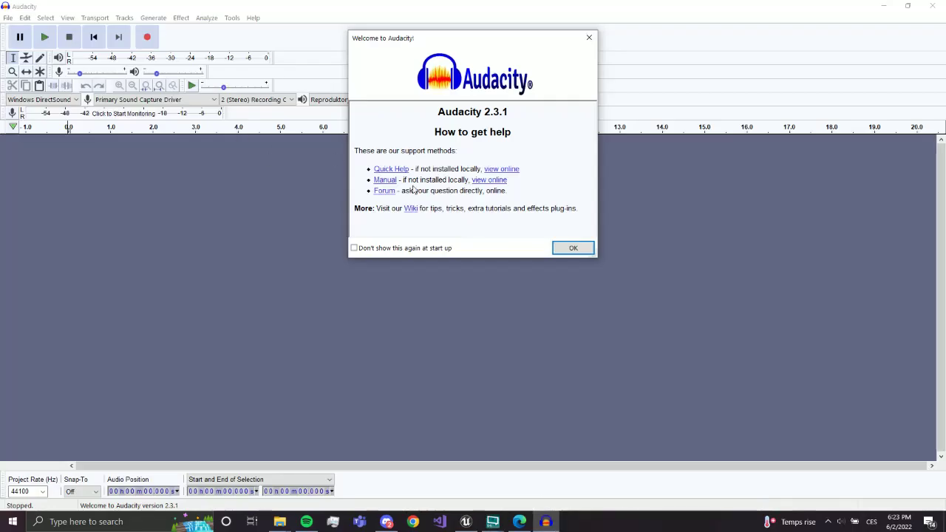
click(574, 249)
click(146, 41)
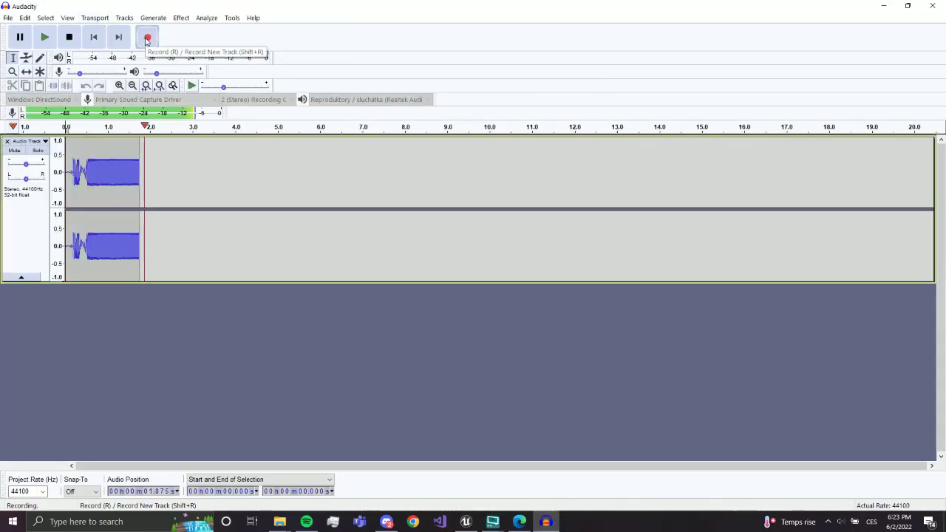
click(71, 38)
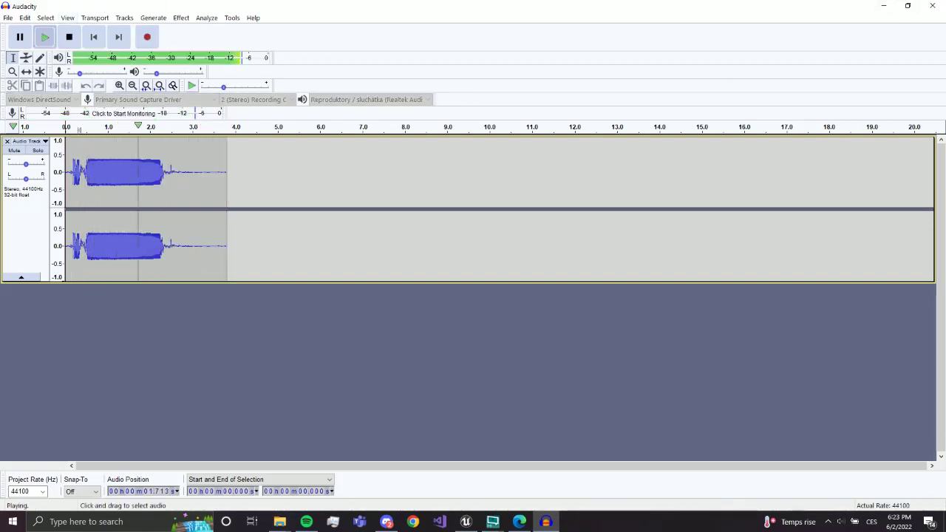
key(space)
Trim the silent lead-in and quiet tail from the recording
drag(66, 171, 84, 171)
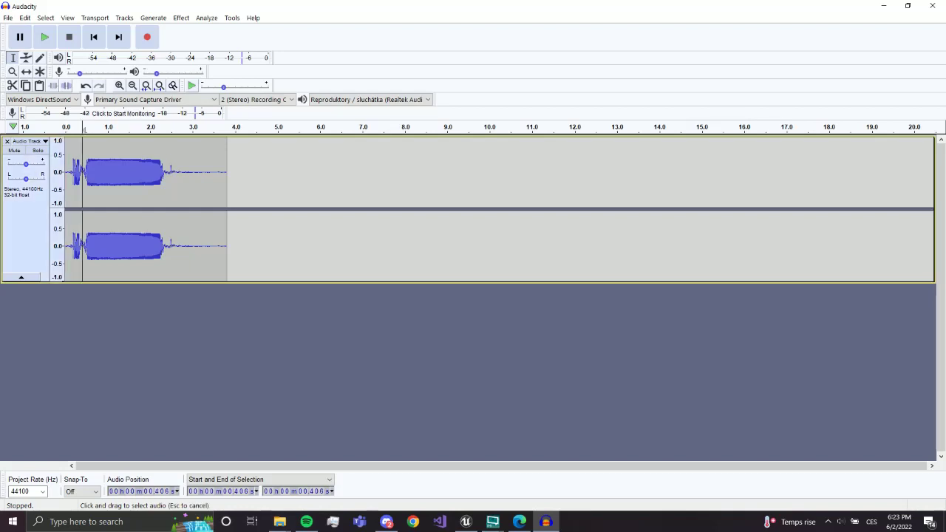
key(Delete)
key(space)
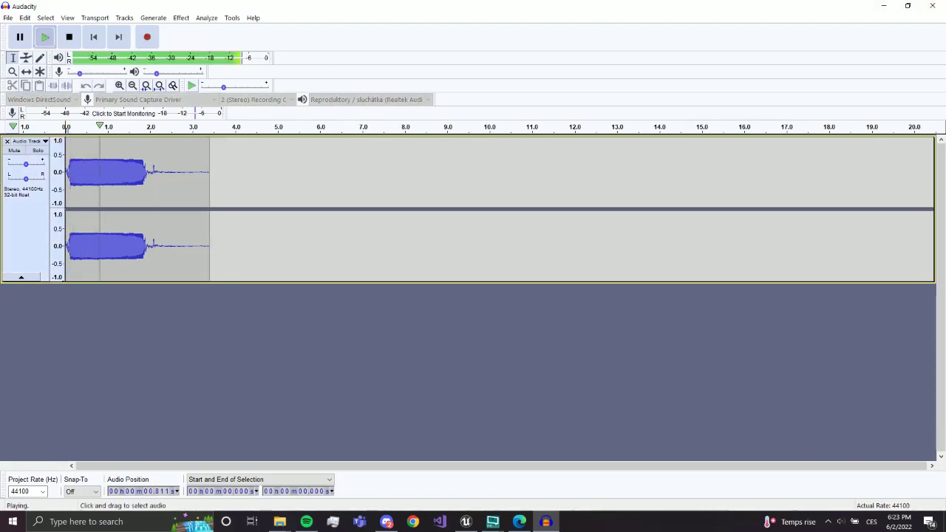
drag(159, 171, 258, 171)
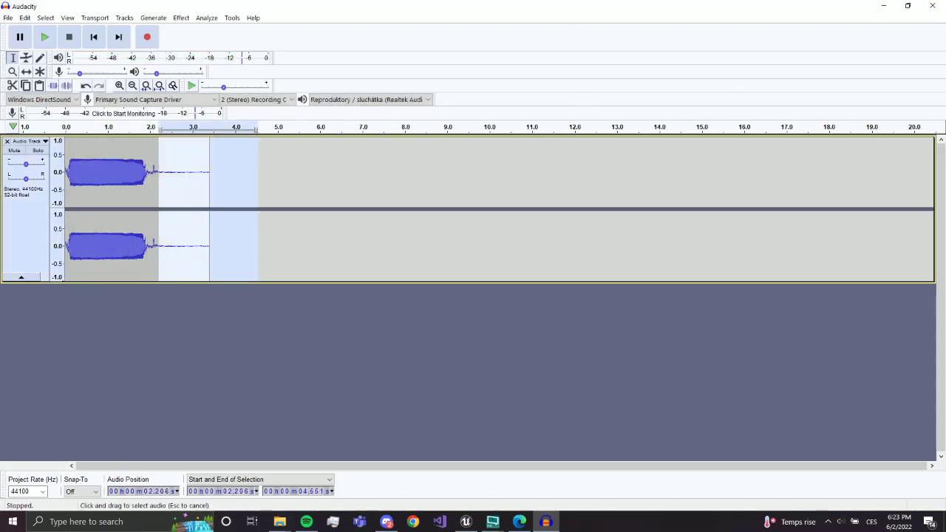
key(Delete)
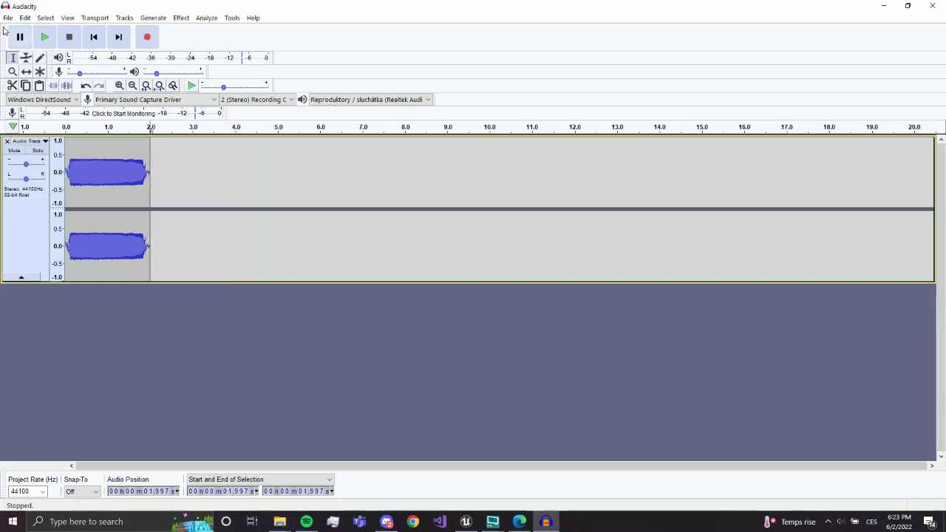
Raise the whole clip's pitch by one semitone and play it back
key(ctrl+a)
click(181, 17)
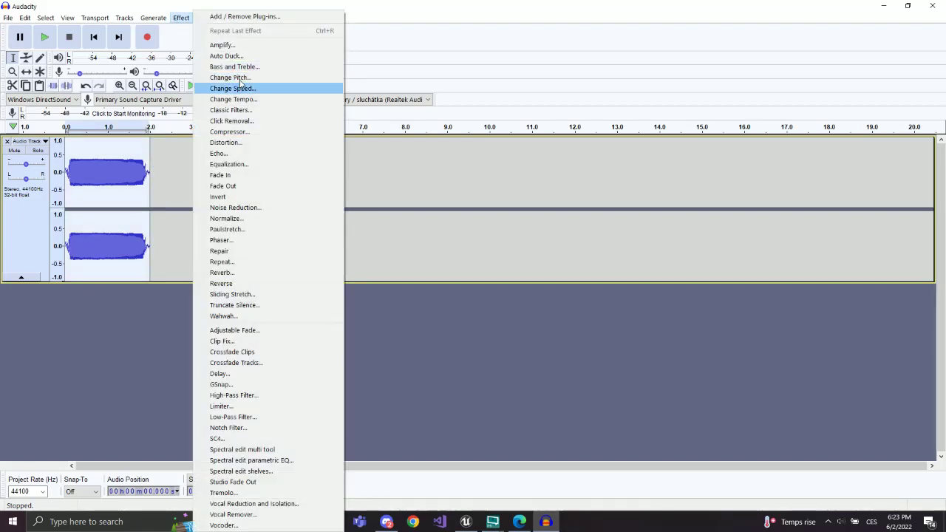
click(236, 77)
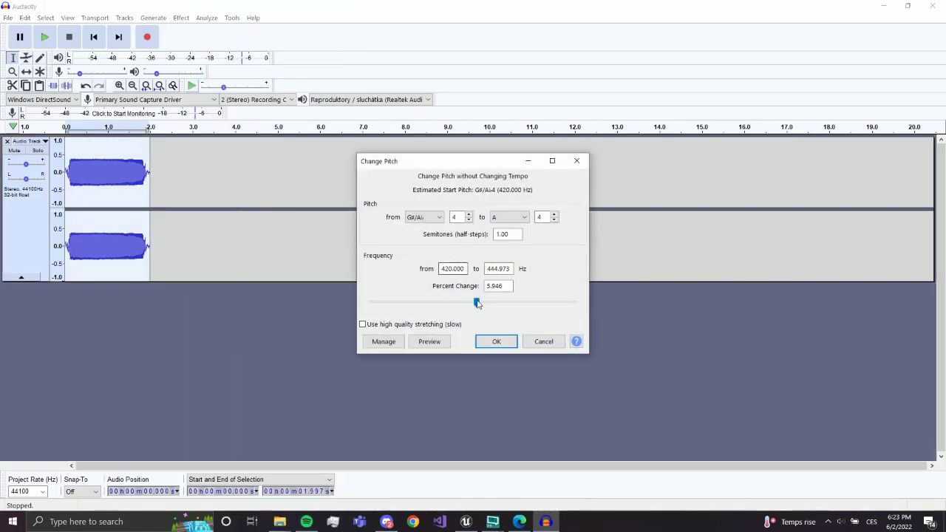
click(505, 341)
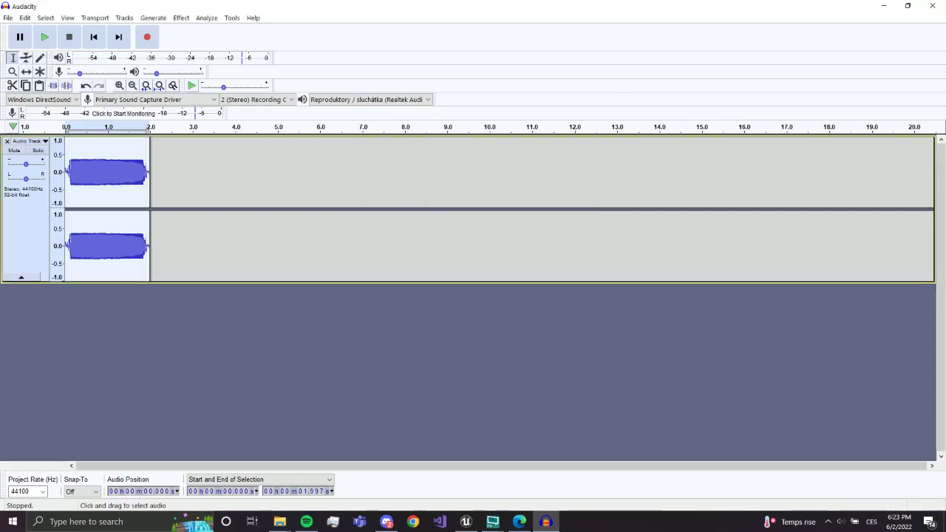
key(space)
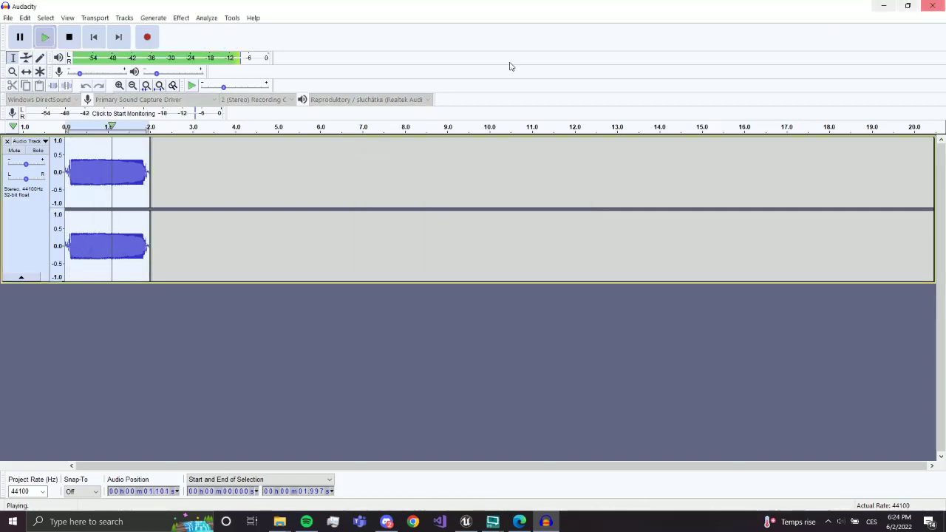
click(8, 17)
Export the clip as a WAV named jumpscare into DATA (D:) > GameFiles > Tutorial_Freeroam
click(148, 100)
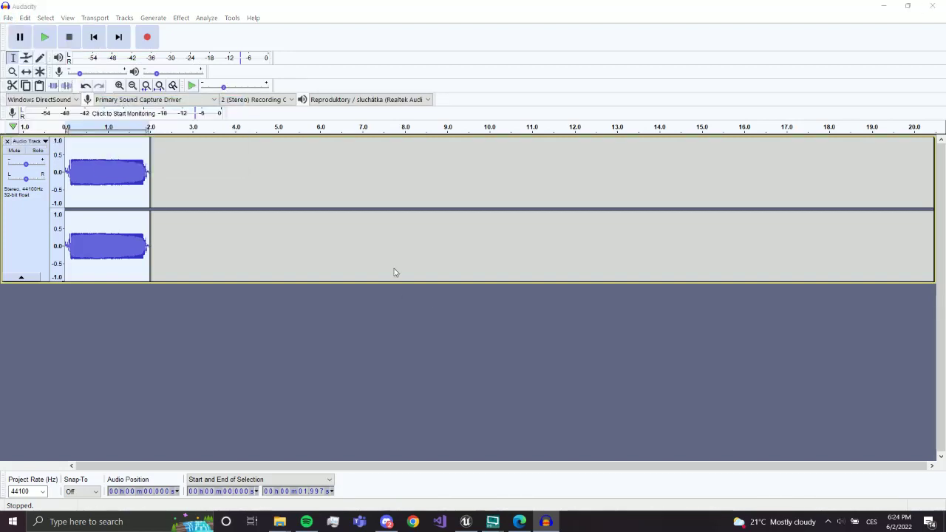
click(203, 49)
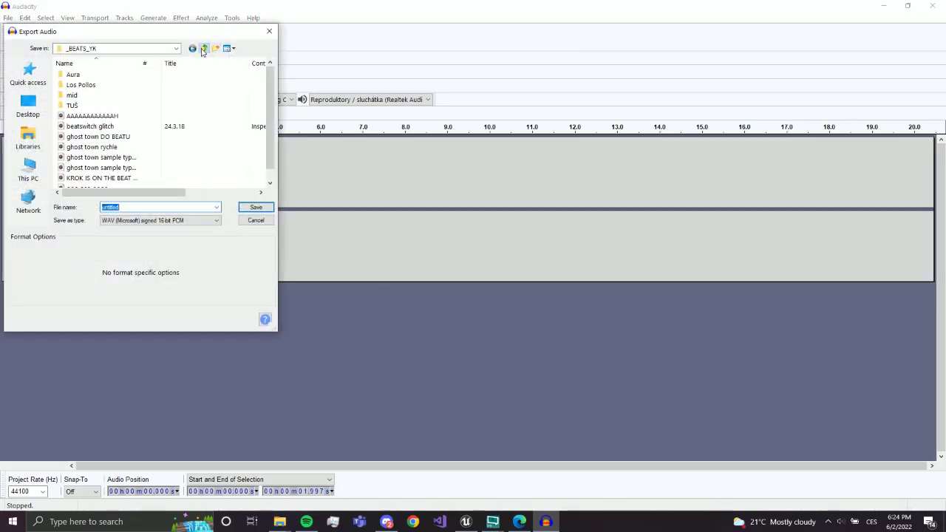
click(204, 49)
click(204, 49)
scroll(88, 140, down, 3)
double_click(89, 107)
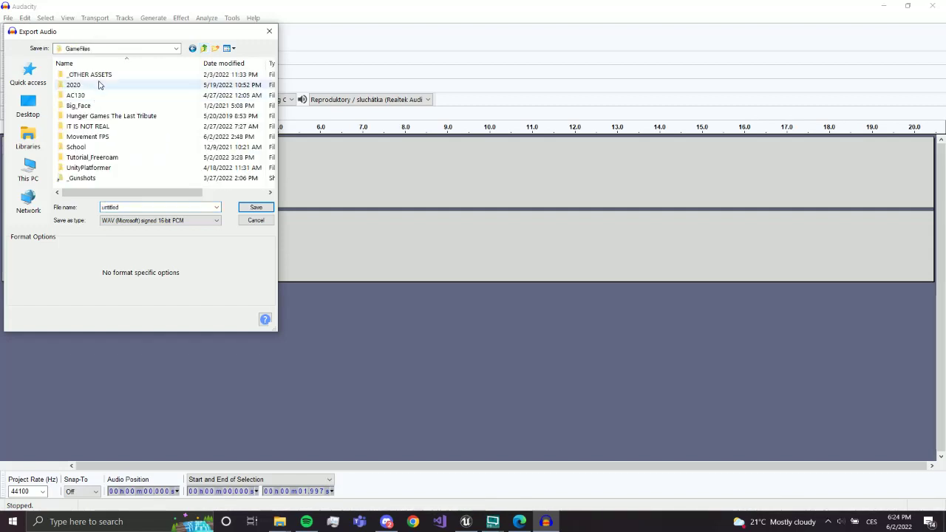
double_click(92, 158)
text(jumpscare)
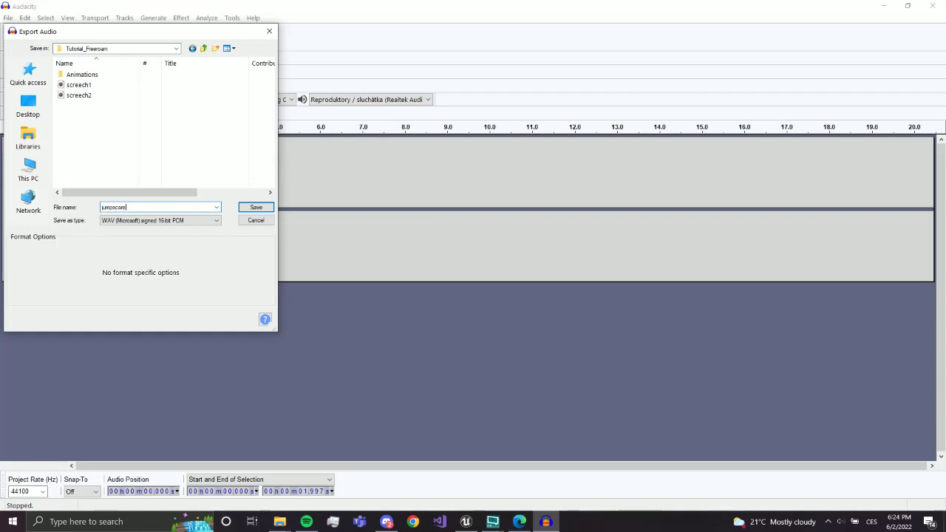
key(Return)
key(Return)
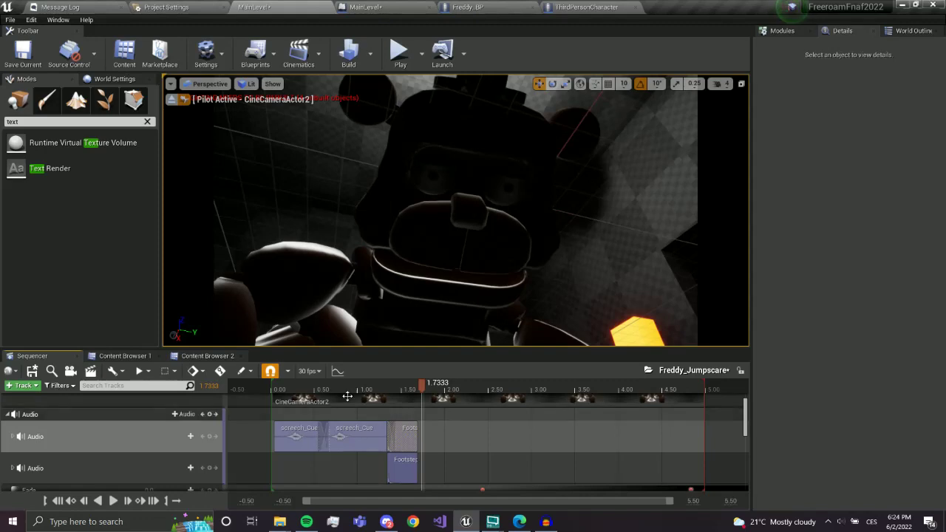
Import jumpscare.wav into CustomContent > Sound and preview it
click(114, 358)
click(292, 373)
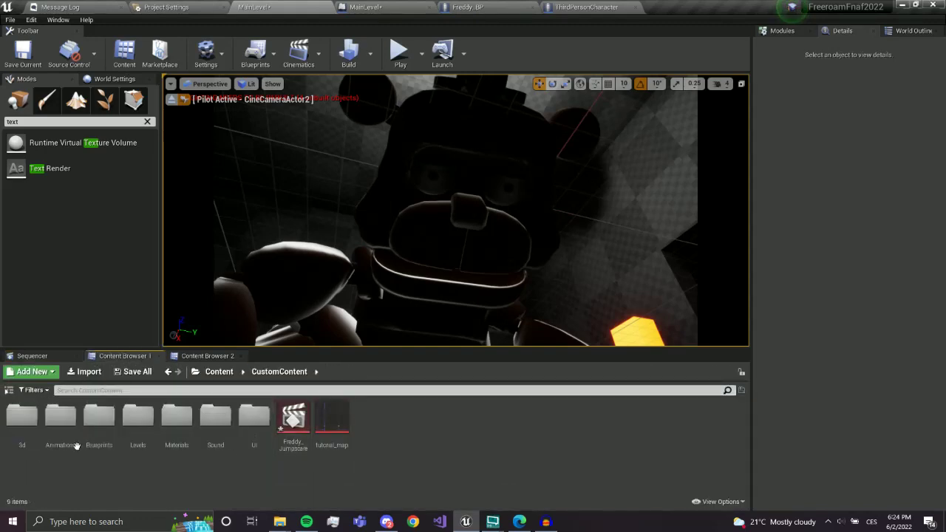
double_click(213, 443)
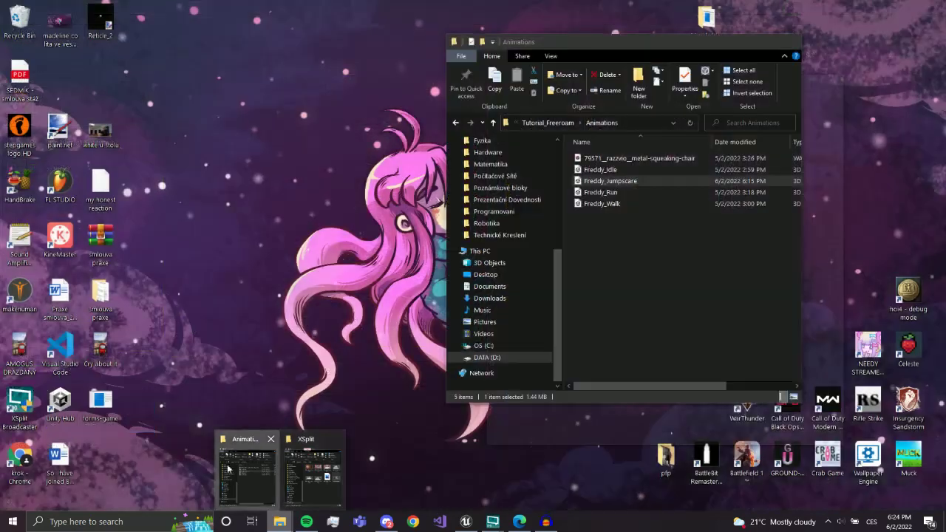
click(254, 473)
click(554, 122)
drag(600, 195, 599, 223)
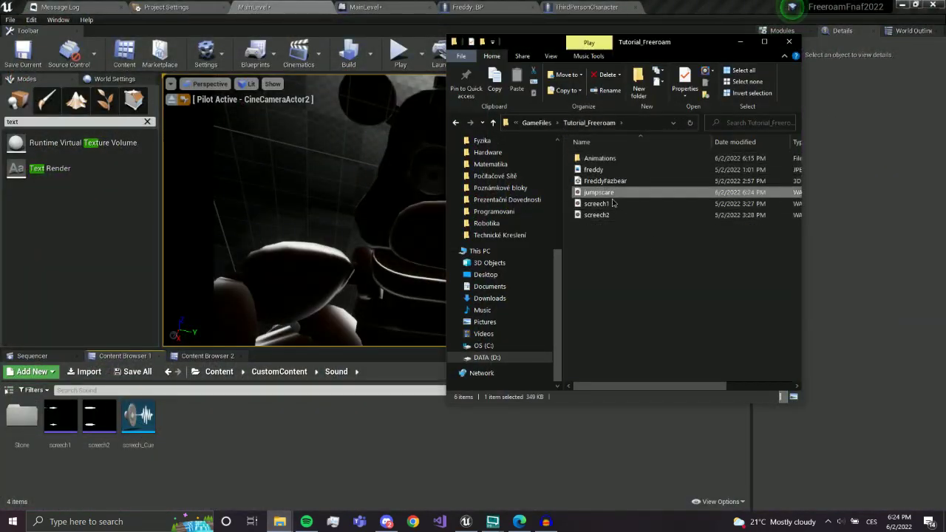
drag(234, 441, 231, 443)
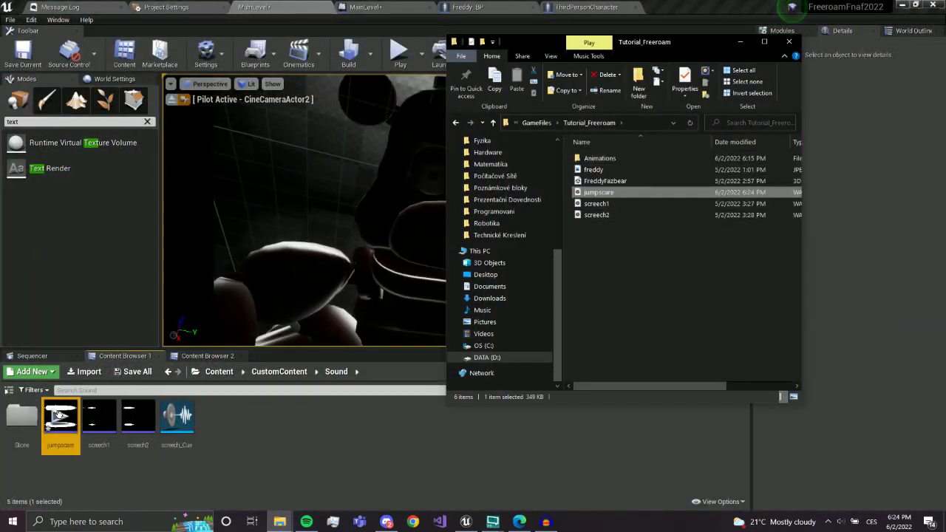
click(59, 416)
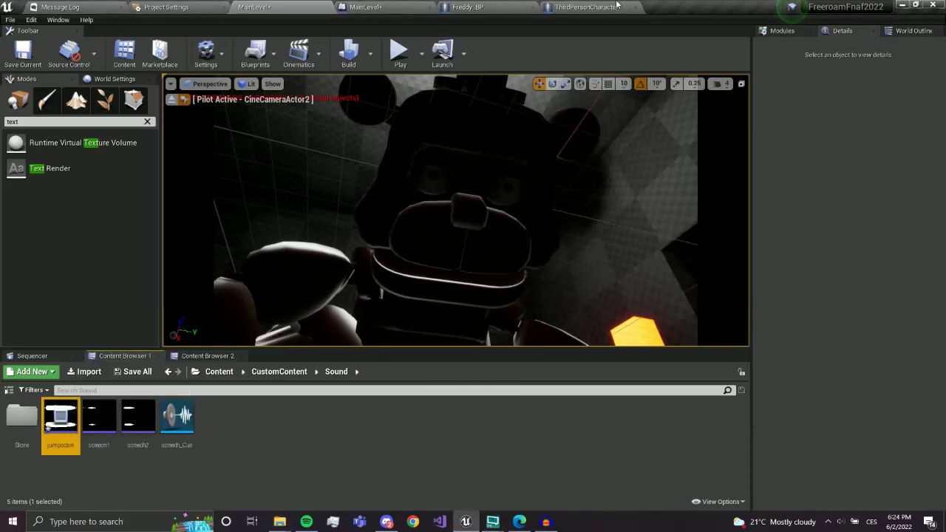
Place the jumpscare sound on the first audio track and play the sequence
click(573, 7)
click(251, 7)
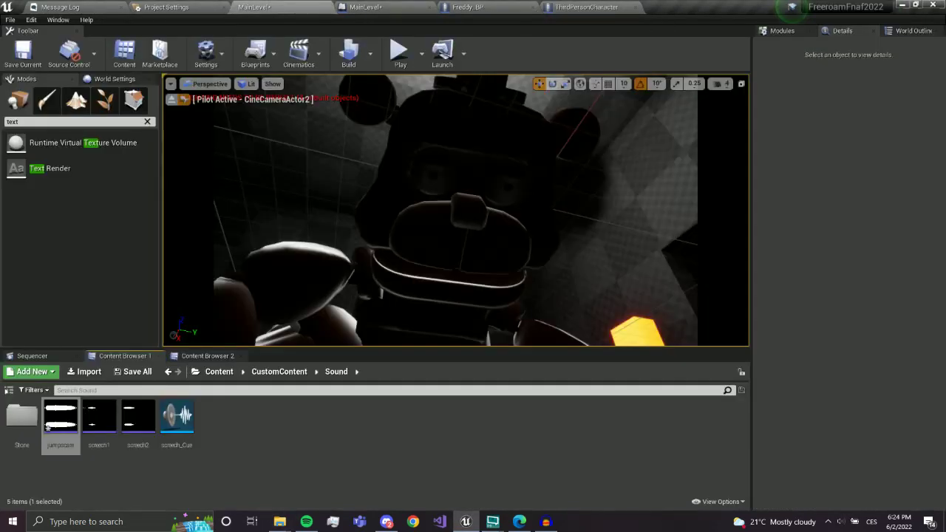
click(45, 356)
click(181, 437)
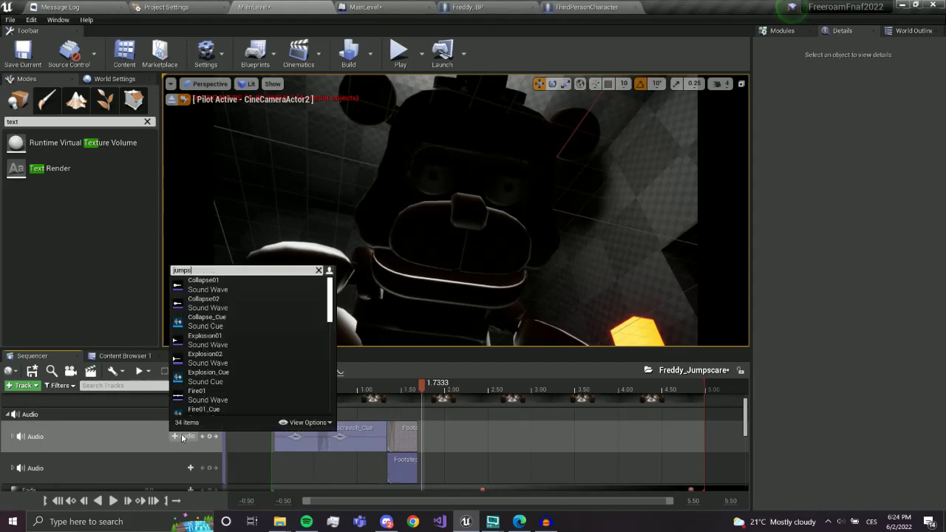
text(ps)
click(244, 285)
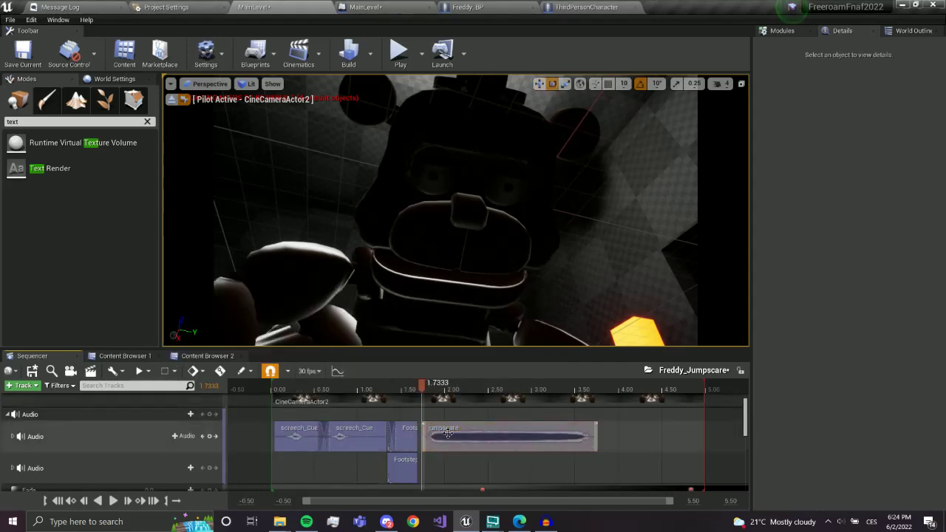
key(space)
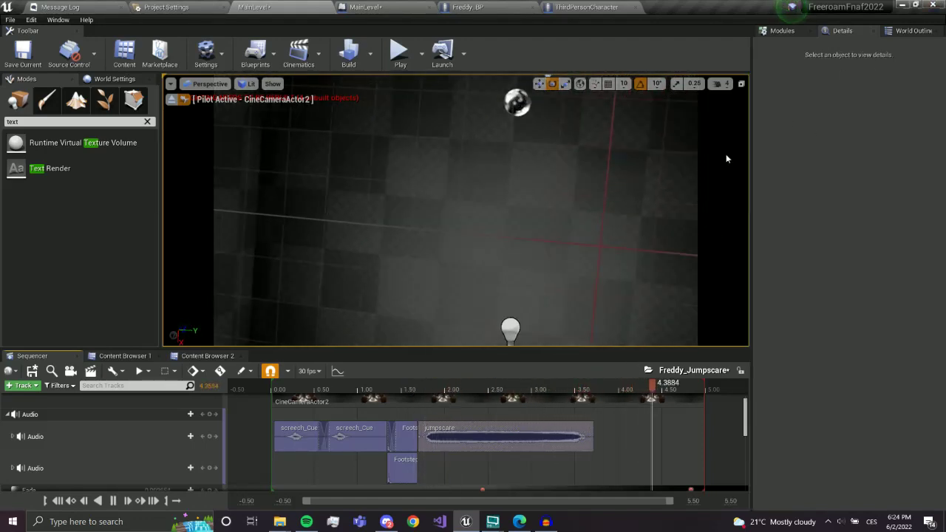
key(space)
Pull the fade key earlier to around 3.7 seconds, check it, and save
scroll(599, 421, up, 2)
click(592, 385)
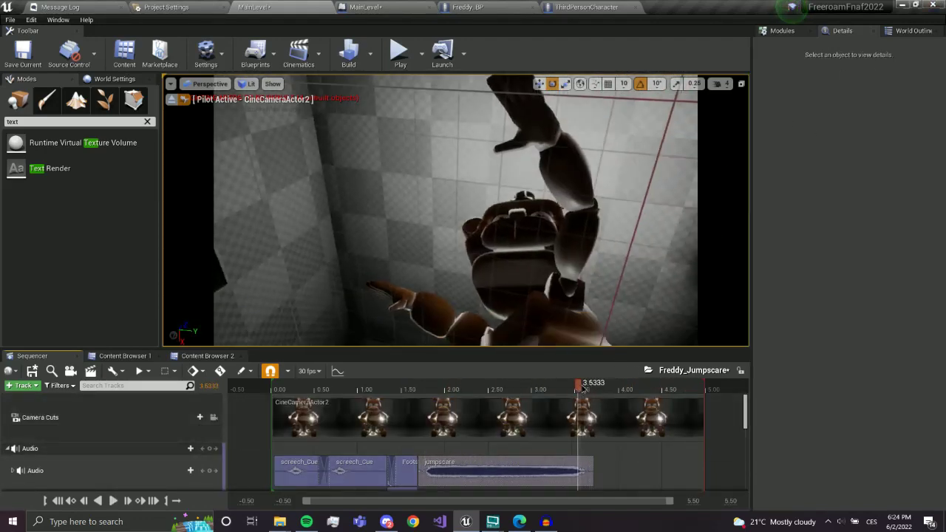
drag(600, 389, 589, 389)
scroll(604, 414, down, 2)
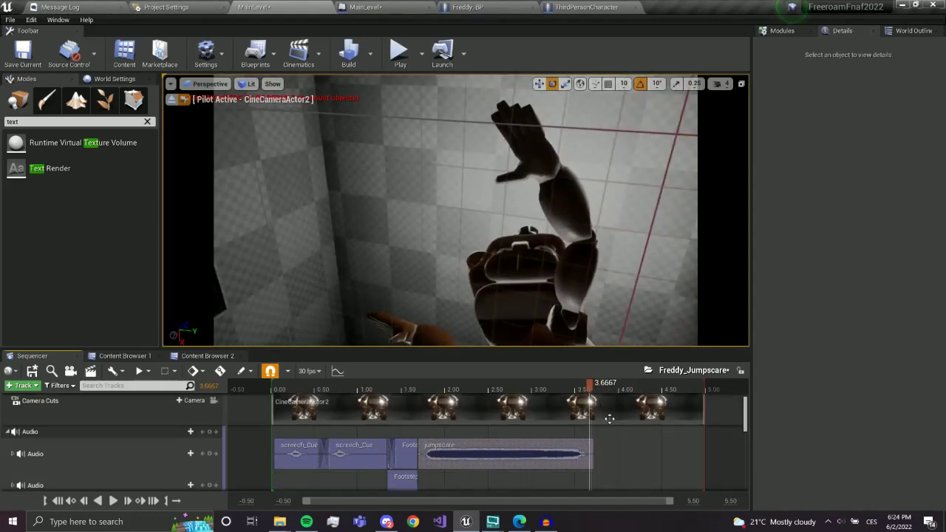
scroll(604, 414, down, 2)
scroll(605, 415, up, 1)
drag(691, 420, 589, 419)
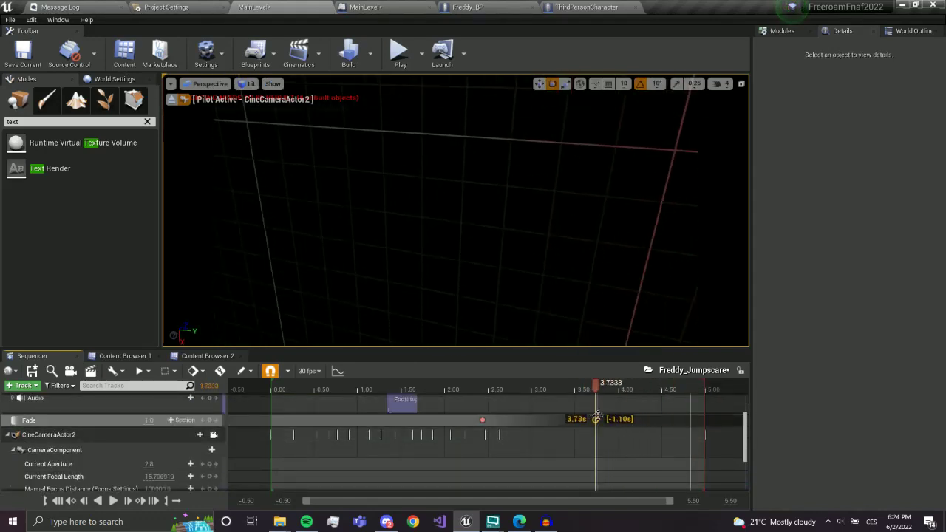
key(space)
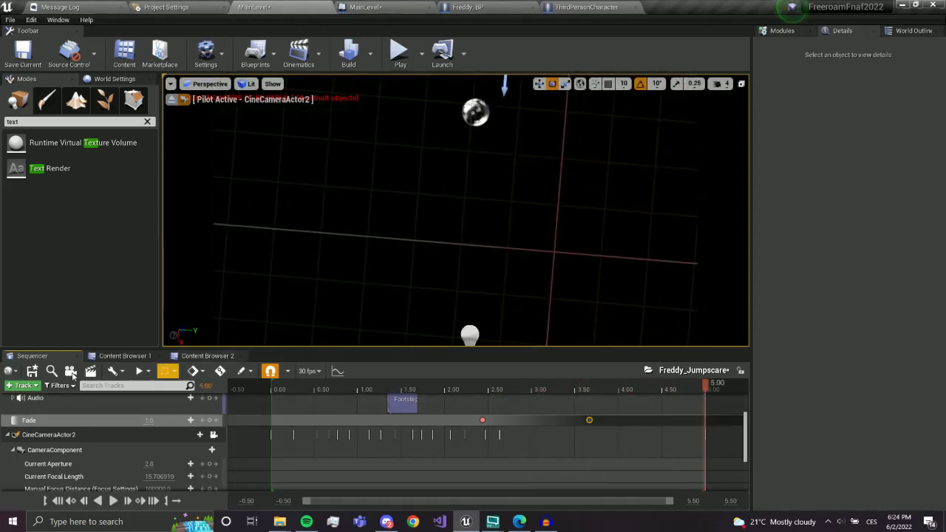
click(27, 375)
Move the camera's last transform key to 4.23 seconds and readjust the fade key
scroll(514, 423, up, 2)
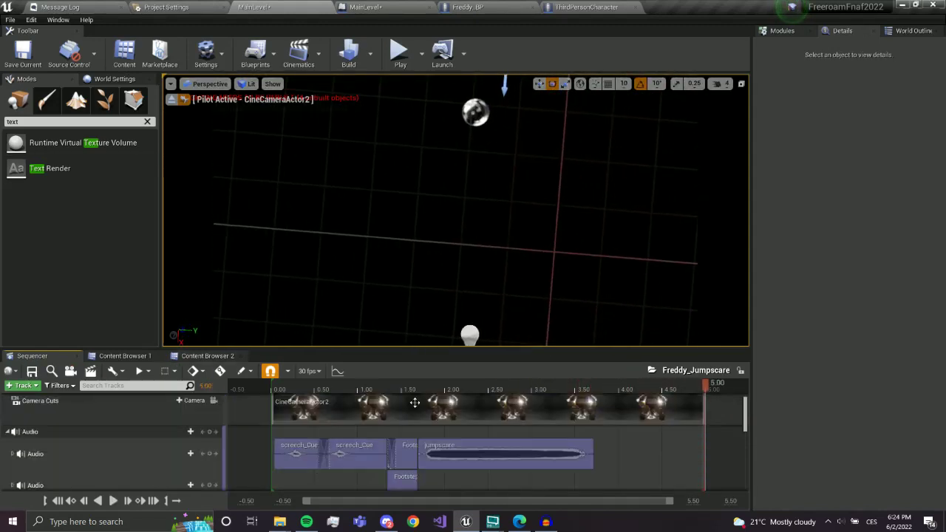
scroll(515, 423, down, 2)
scroll(515, 423, up, 2)
scroll(515, 424, down, 2)
scroll(515, 423, down, 3)
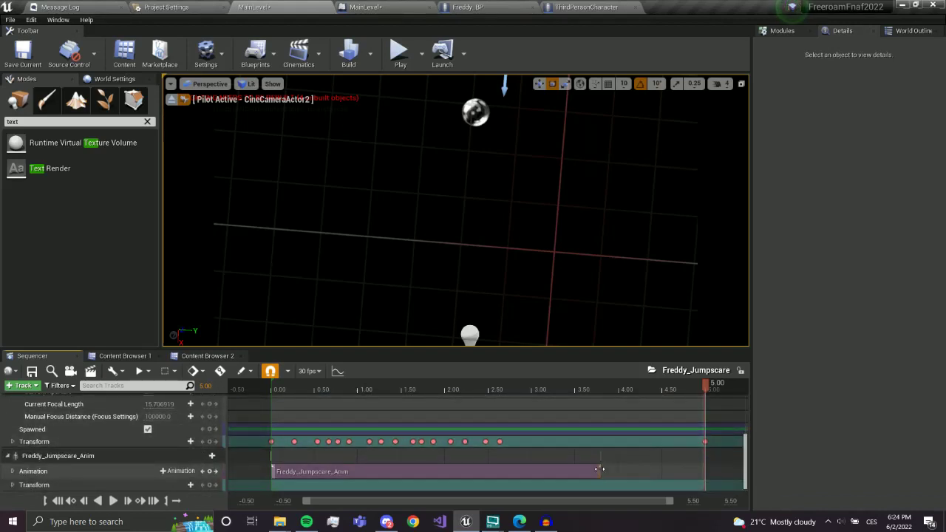
click(704, 441)
drag(704, 441, 638, 443)
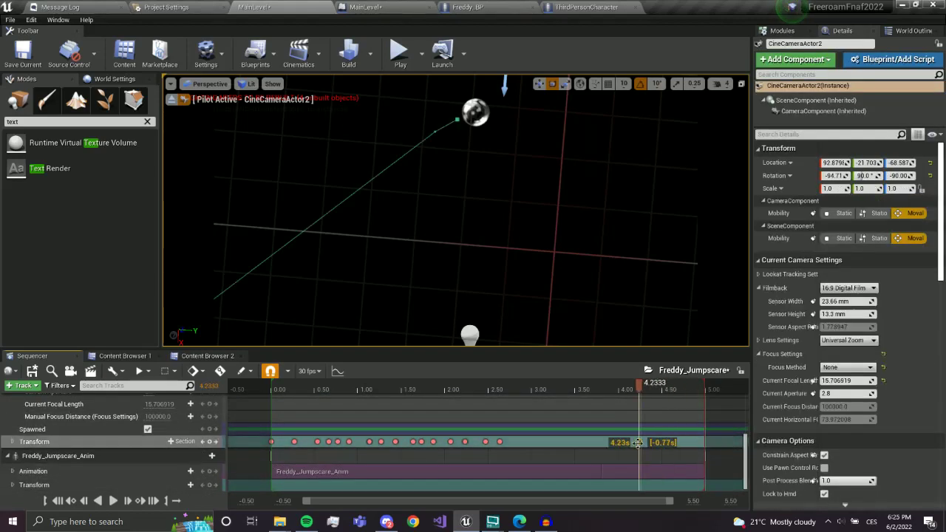
scroll(643, 443, up, 3)
scroll(643, 443, up, 2)
mouse_move(589, 416)
mouse_down()
mouse_move(705, 417)
mouse_move(615, 416)
mouse_up()
key(space)
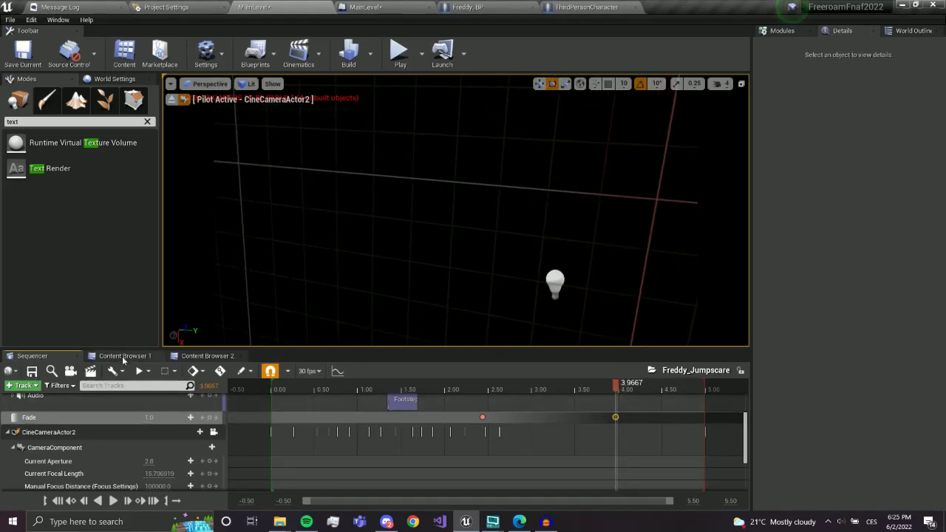
Leave the cinematic camera view, close Sequencer, and select Freddy_Jumpscare_Anim
click(178, 99)
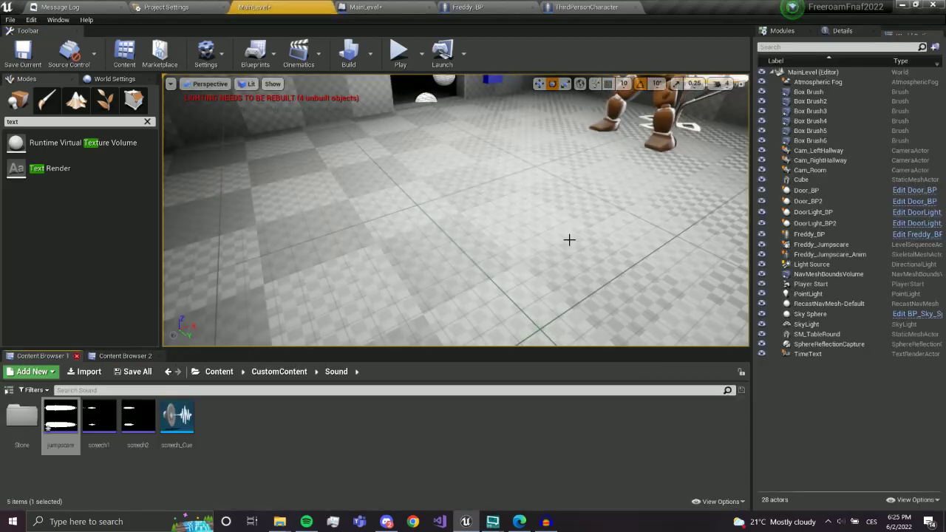
click(76, 355)
right_drag(409, 189, 409, 189)
click(474, 161)
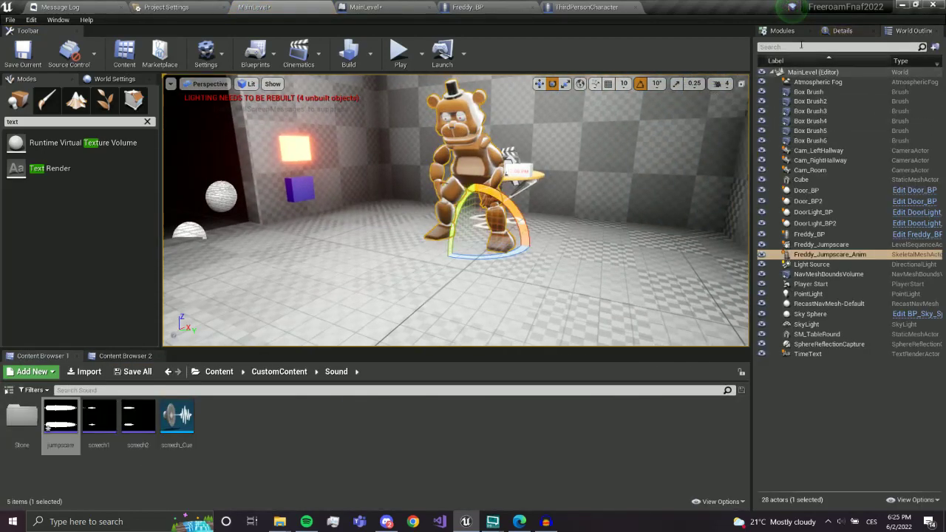
Tick Actor Hidden In Game under Rendering for Freddy_Jumpscare_Anim
click(842, 30)
scroll(850, 332, down, 10)
scroll(835, 414, down, 2)
scroll(835, 414, down, 3)
scroll(828, 412, down, 3)
scroll(825, 412, down, 3)
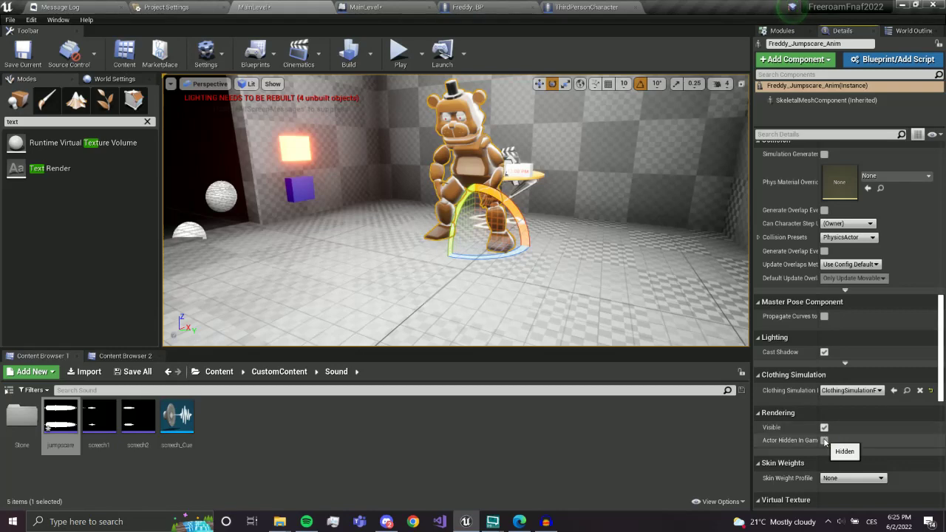
click(824, 440)
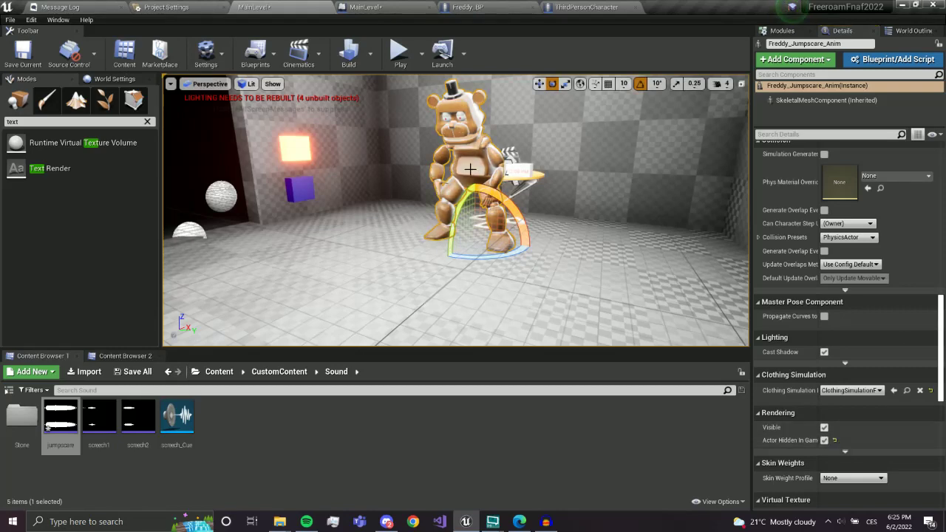
Reopen Freddy_Jumpscare and add a Visibility track for Freddy_Jumpscare_Anim
click(298, 53)
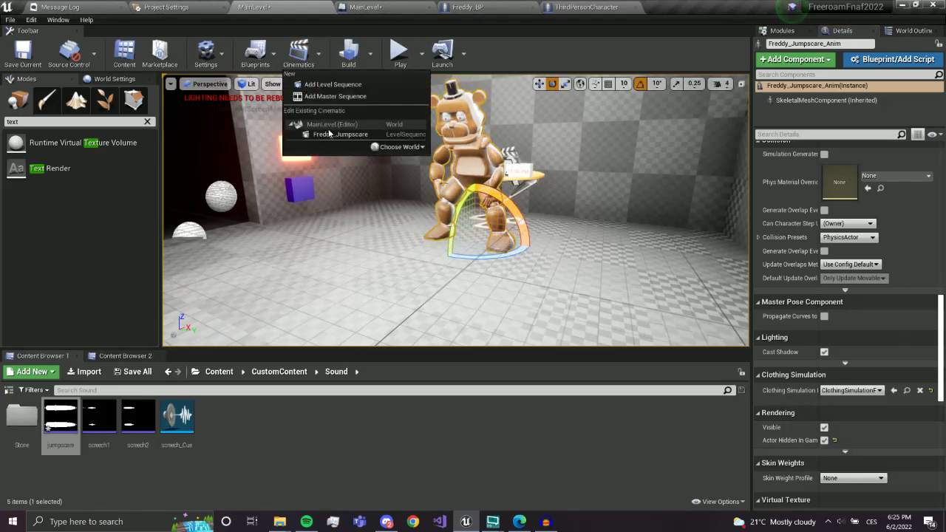
click(347, 130)
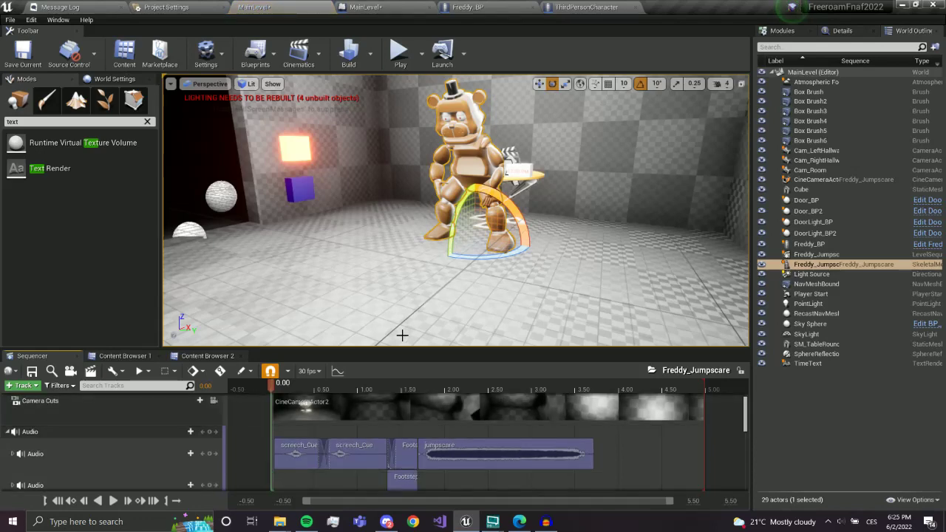
scroll(416, 327, down, 5)
scroll(222, 429, down, 5)
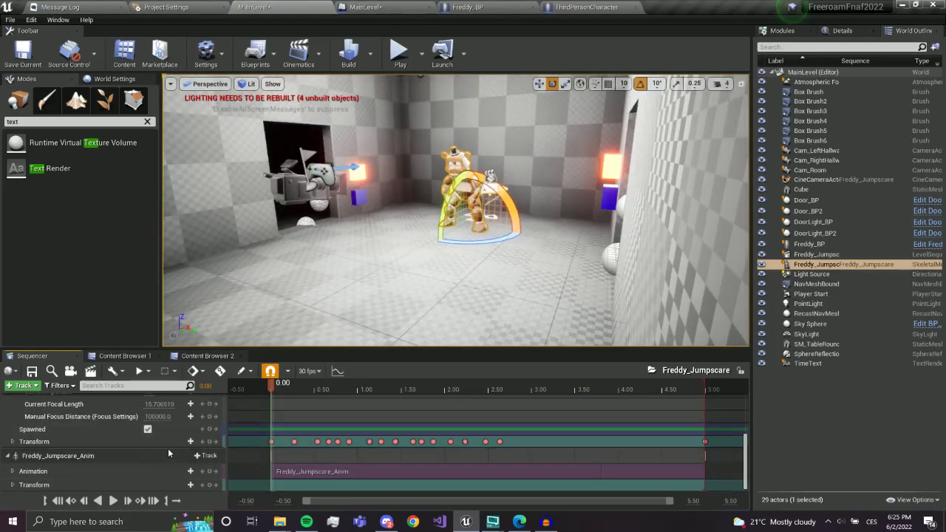
click(195, 456)
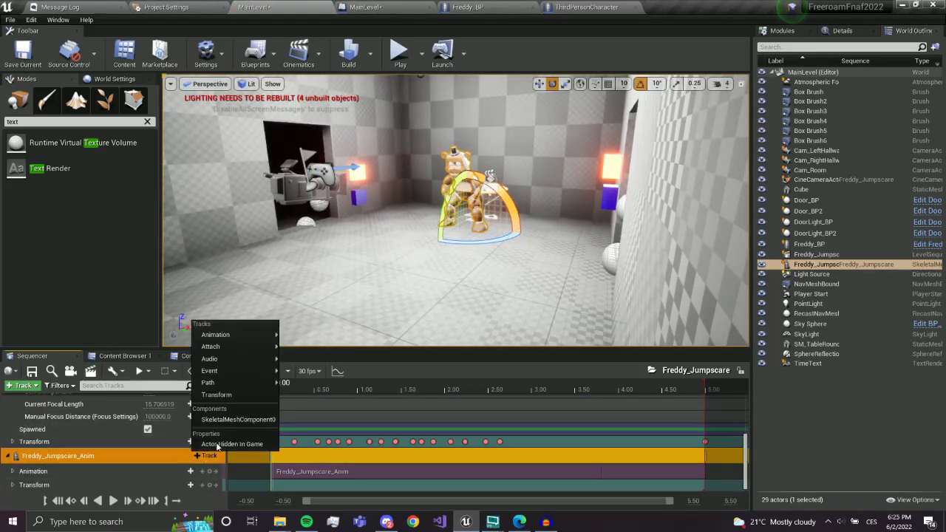
click(217, 444)
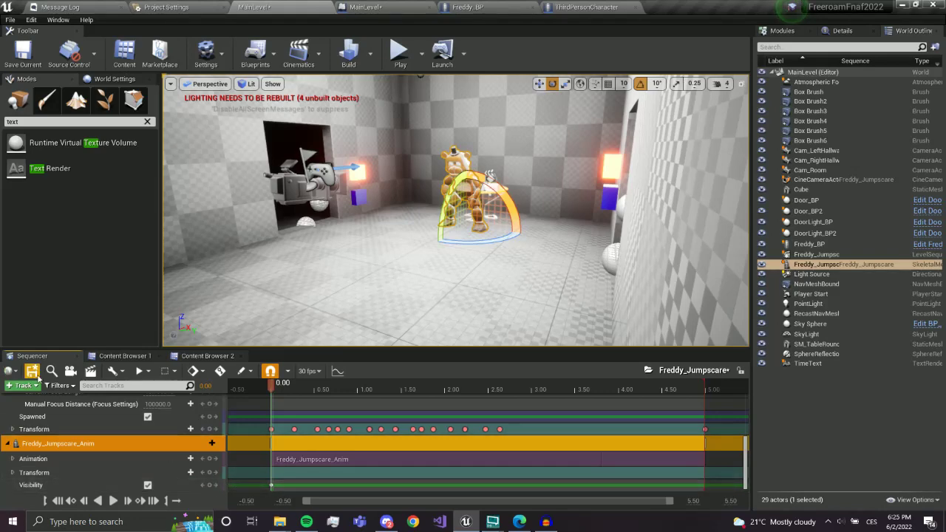
Save and close the sequence, play-test the level, and select the Freddy_Jumpscare actor
click(37, 375)
click(76, 358)
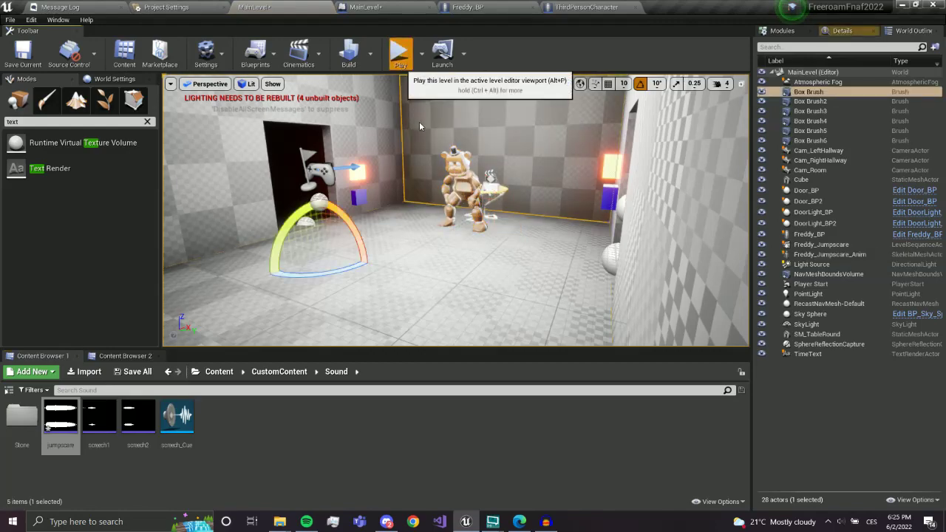
click(399, 51)
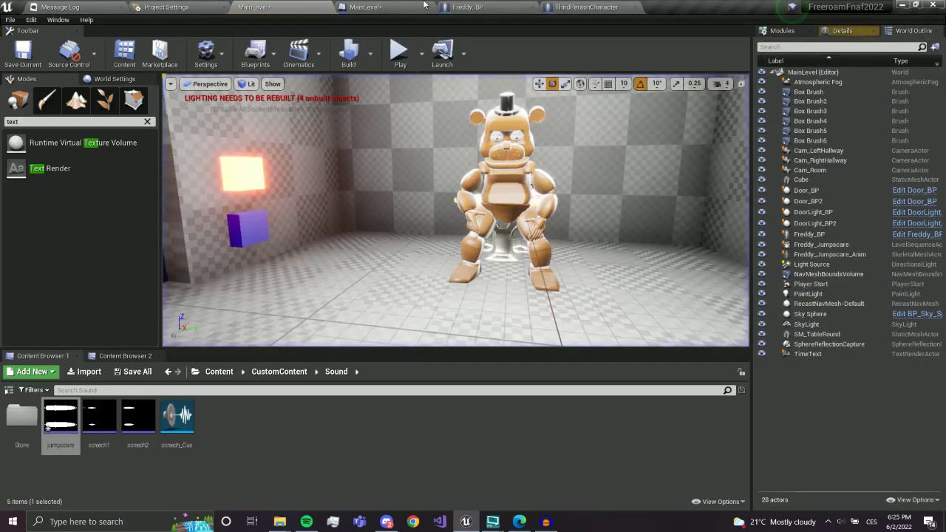
click(366, 7)
scroll(383, 252, up, 2)
click(254, 6)
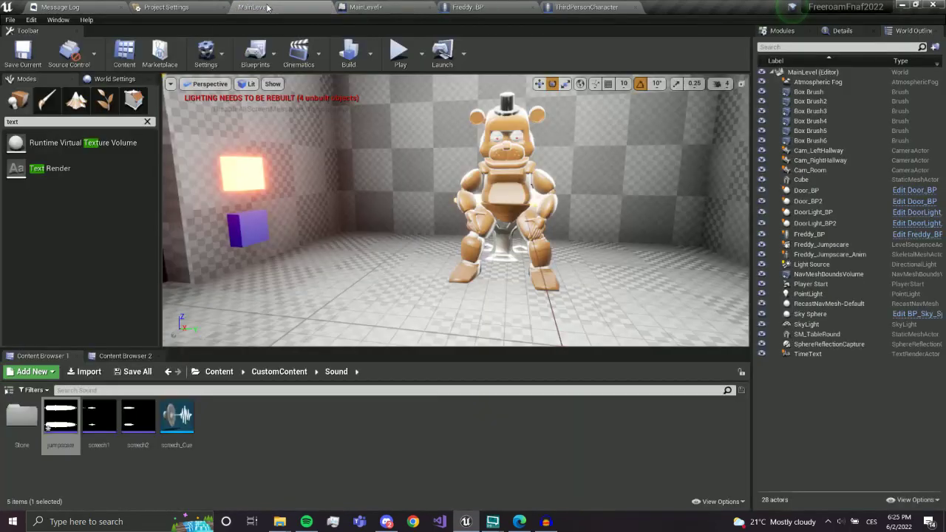
right_drag(455, 209, 475, 142)
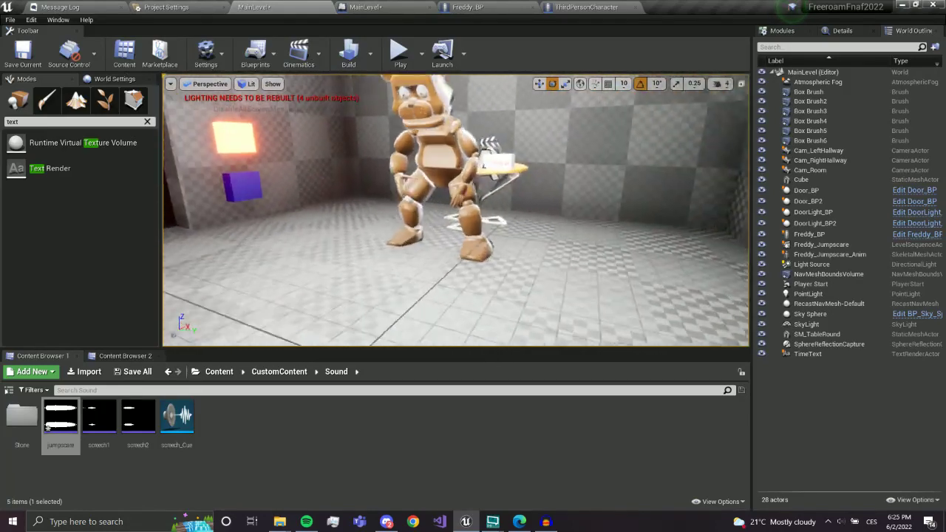
click(475, 141)
Wire the Jumpscare event to a Play node on the Freddy_Jumpscare sequence player
click(373, 7)
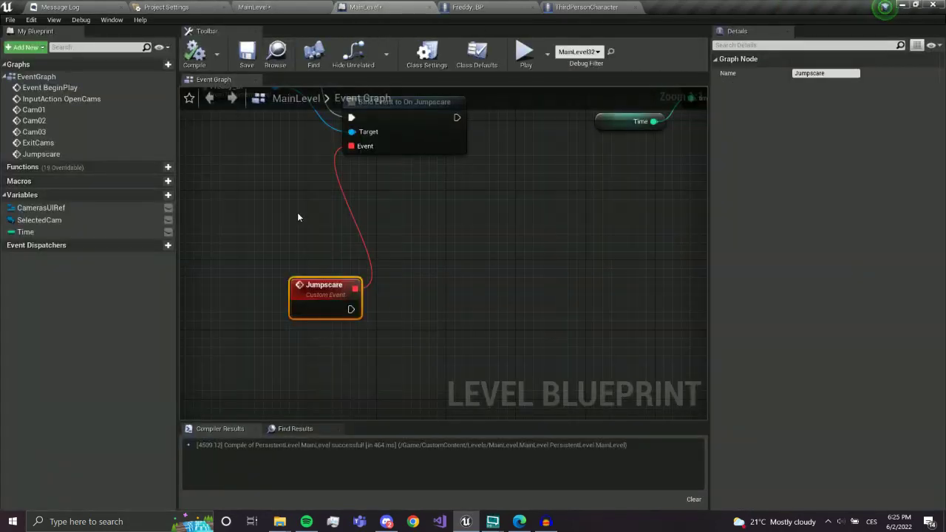
right_click(297, 215)
click(376, 379)
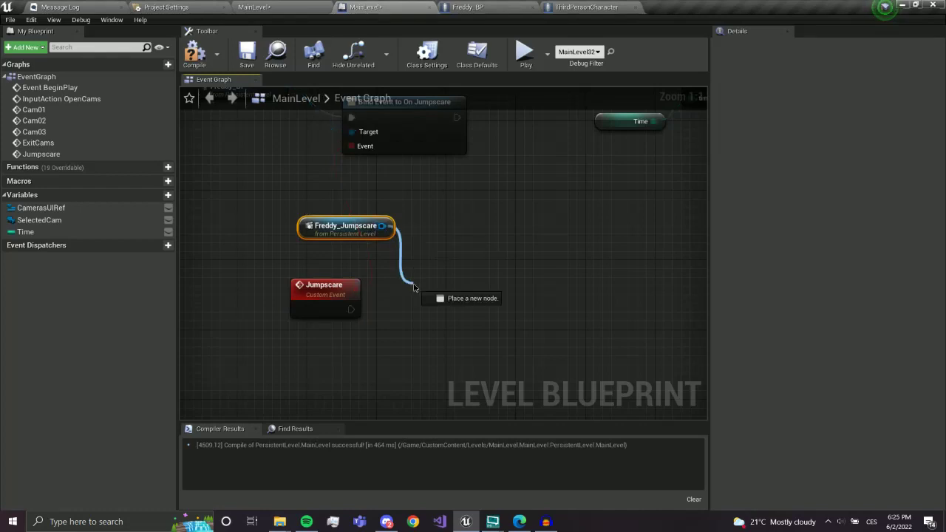
drag(387, 231, 413, 287)
text(play)
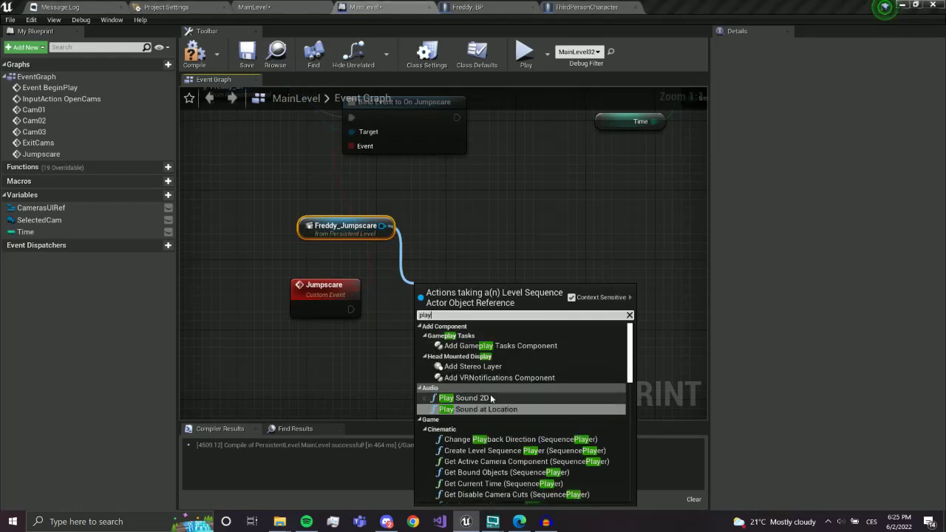
scroll(499, 421, down, 1)
scroll(499, 420, down, 2)
scroll(500, 420, down, 1)
scroll(499, 420, down, 2)
scroll(499, 421, down, 2)
click(500, 424)
drag(356, 306, 271, 326)
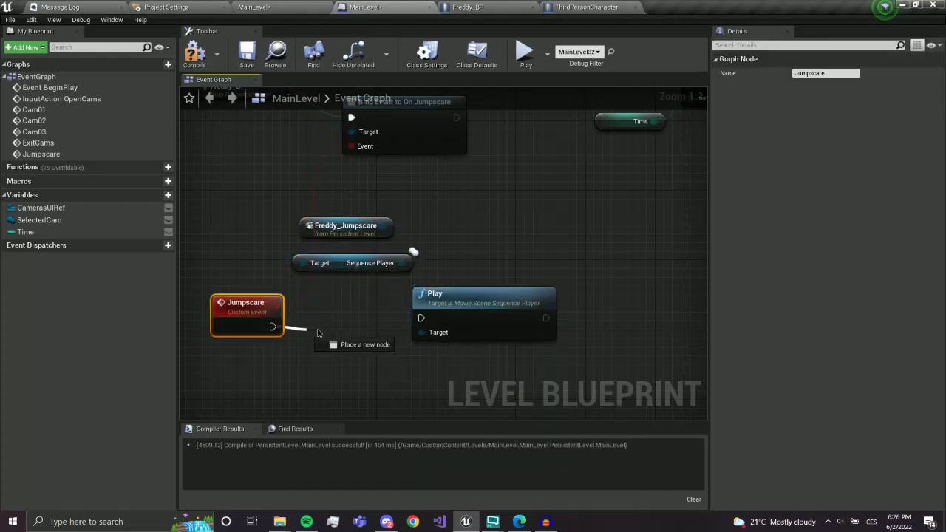
drag(266, 318, 275, 308)
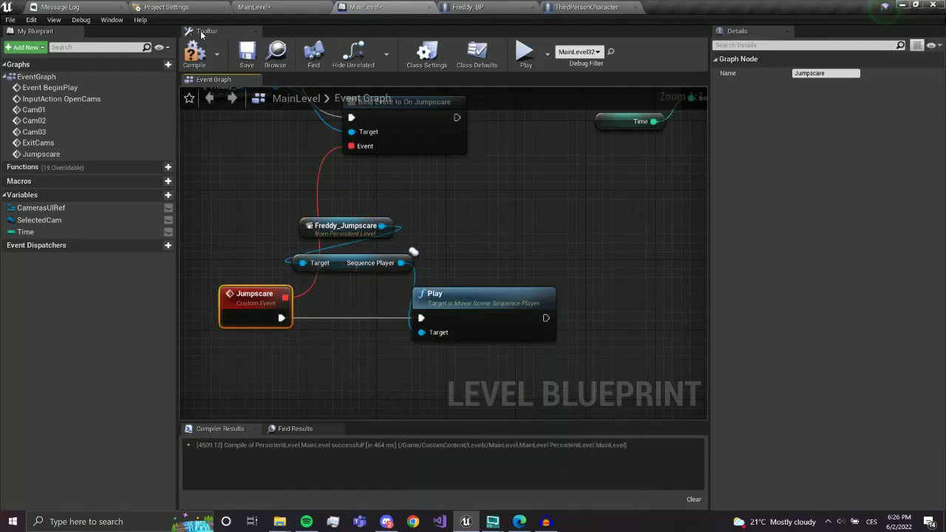
Compile, then chain a 6-second Delay after the Play node
click(247, 53)
right_drag(546, 354, 485, 355)
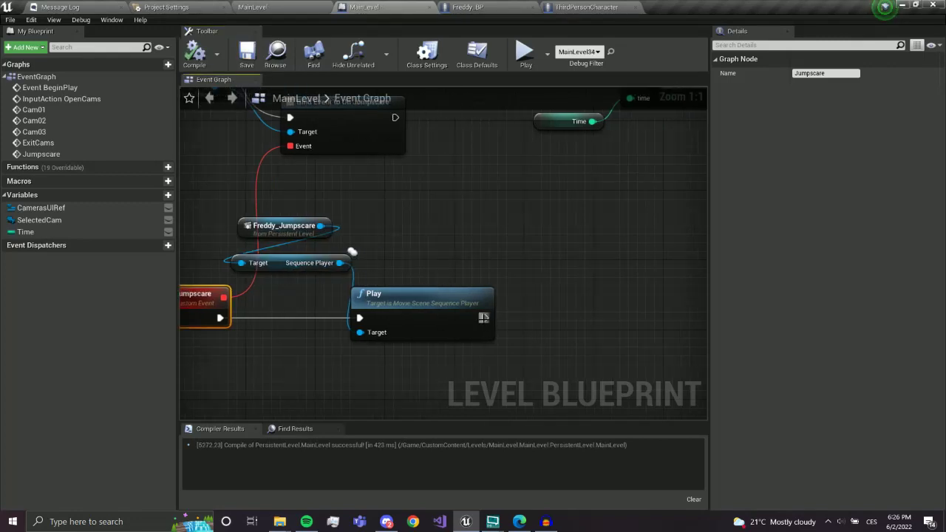
drag(485, 318, 500, 306)
text(delay)
key(Return)
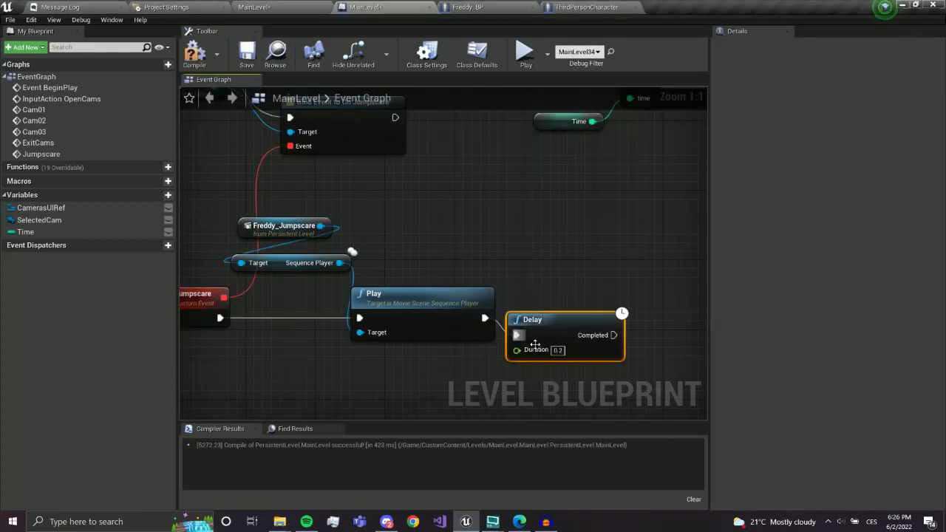
text(6)
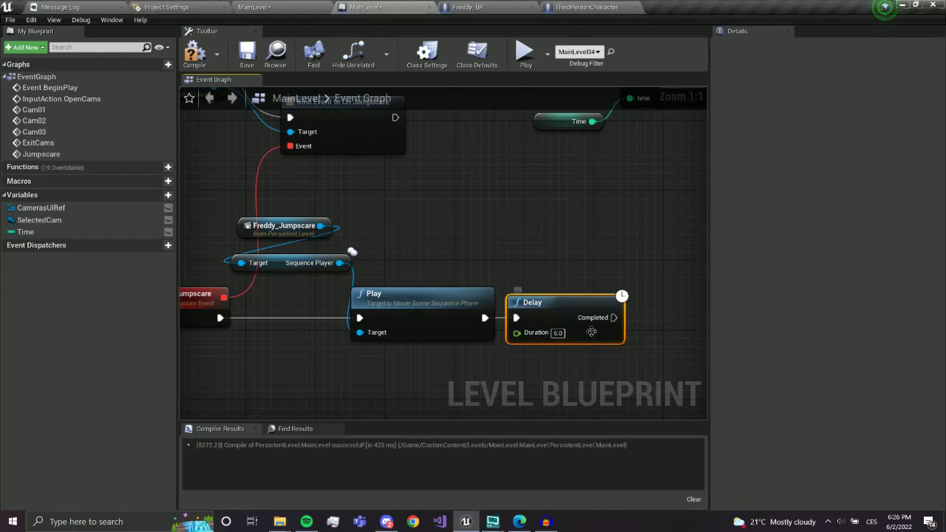
Add an Open Level node for MainLevel after the Delay and save
right_drag(555, 333, 430, 339)
drag(488, 323, 546, 322)
text(open level)
key(Return)
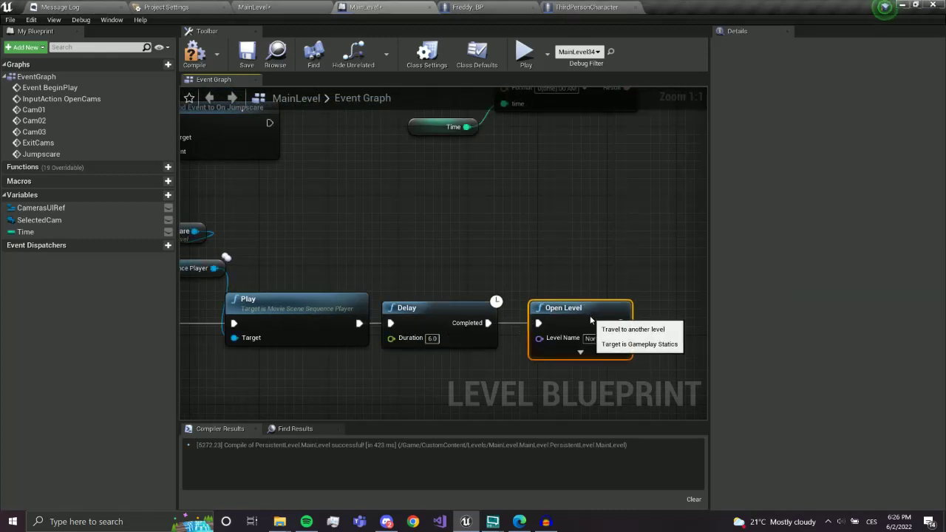
click(592, 337)
text(MainLevel)
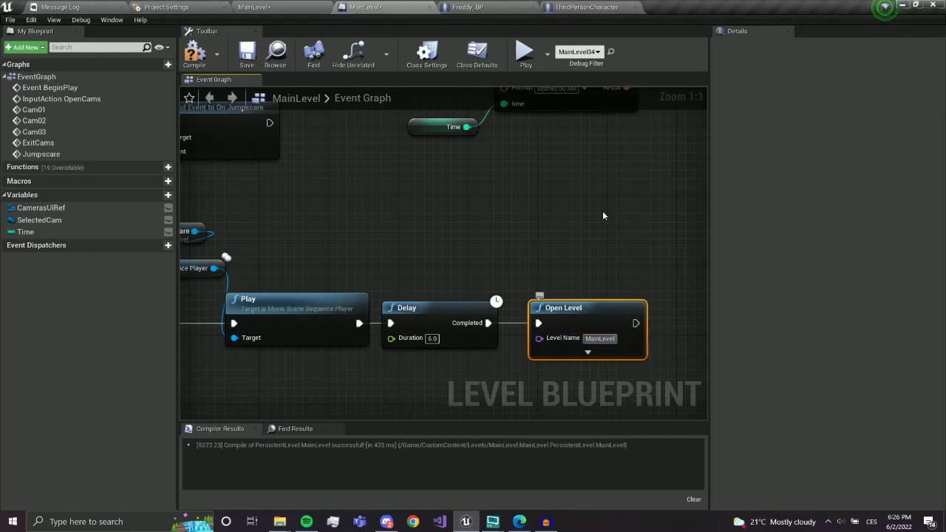
key(ctrl+s)
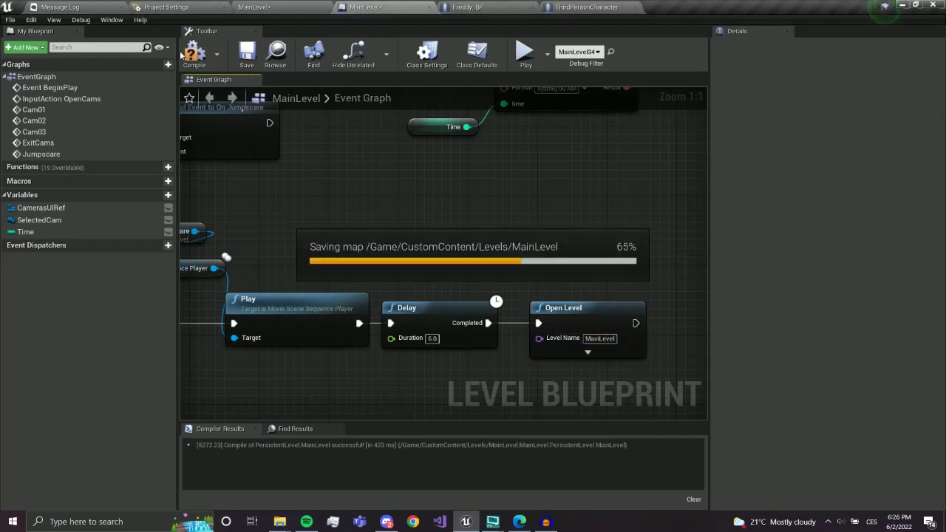
click(260, 12)
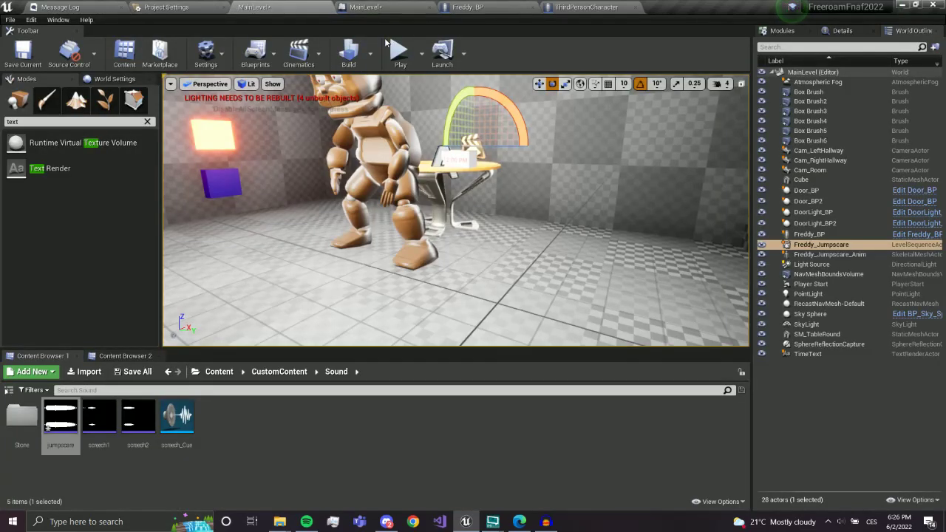
key(alt+p)
key(F11)
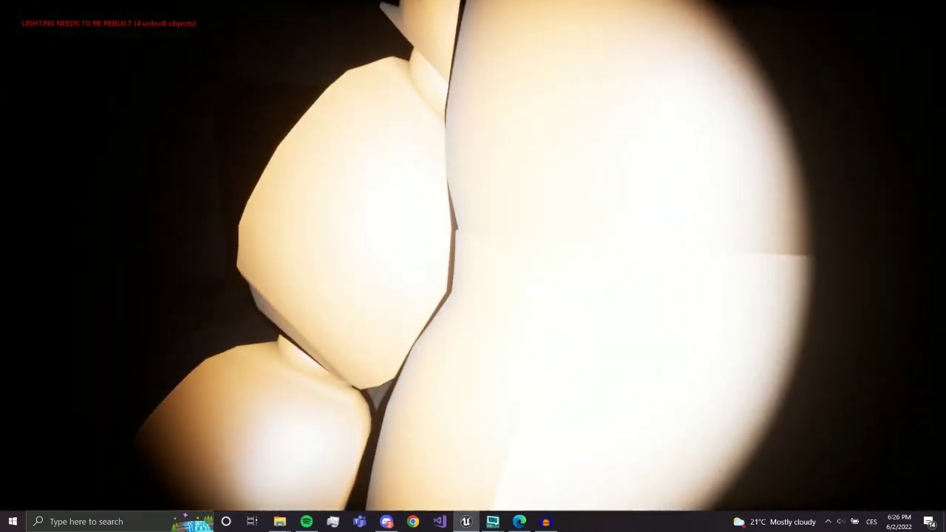
key(w)
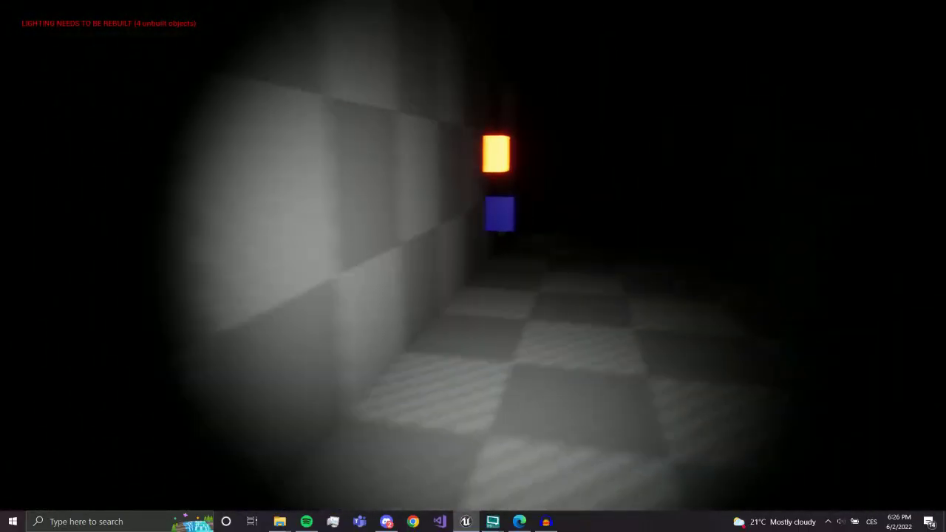
key(w)
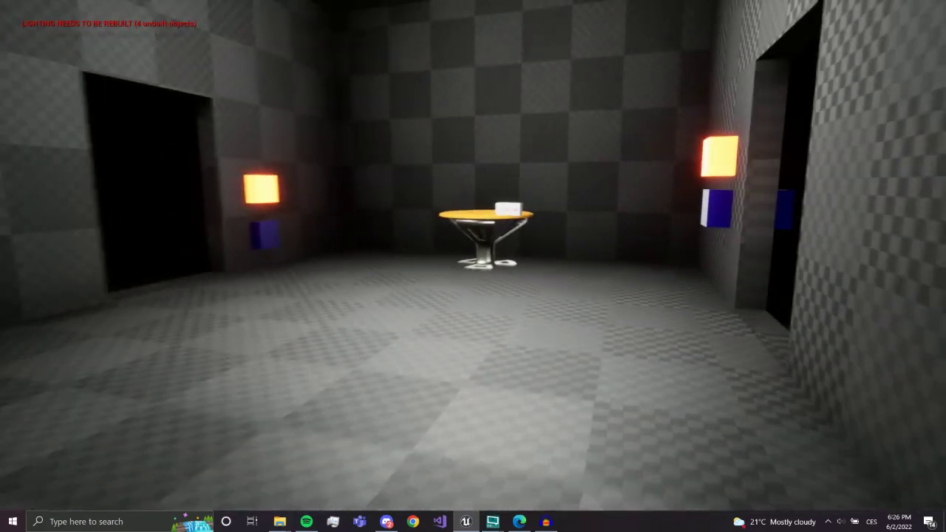
key(Escape)
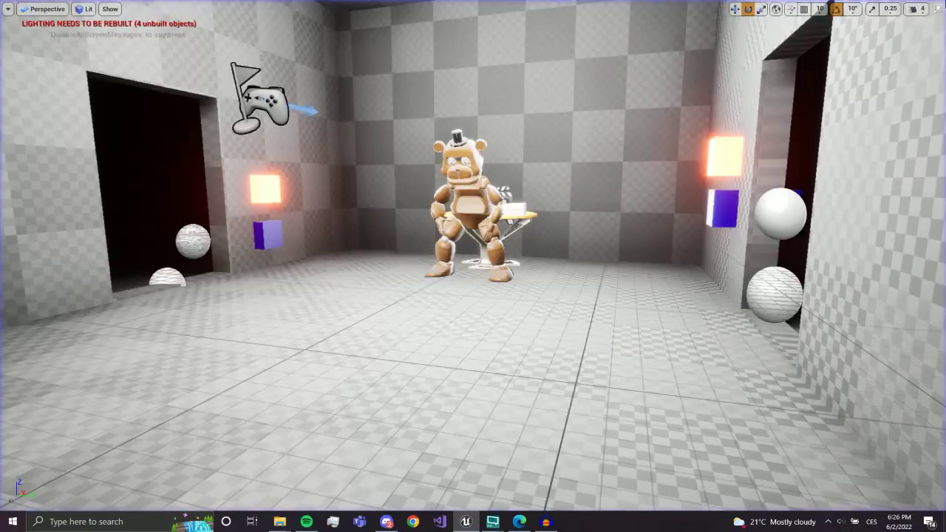
click(942, 8)
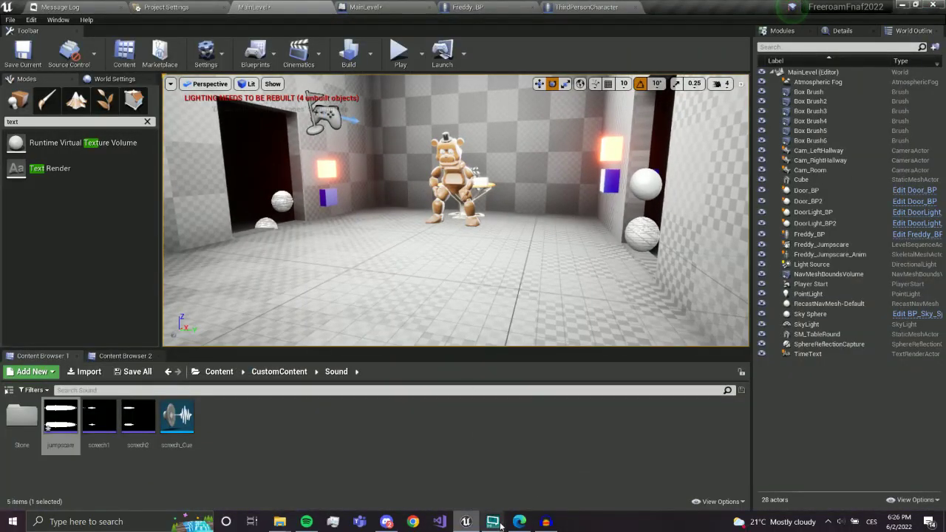